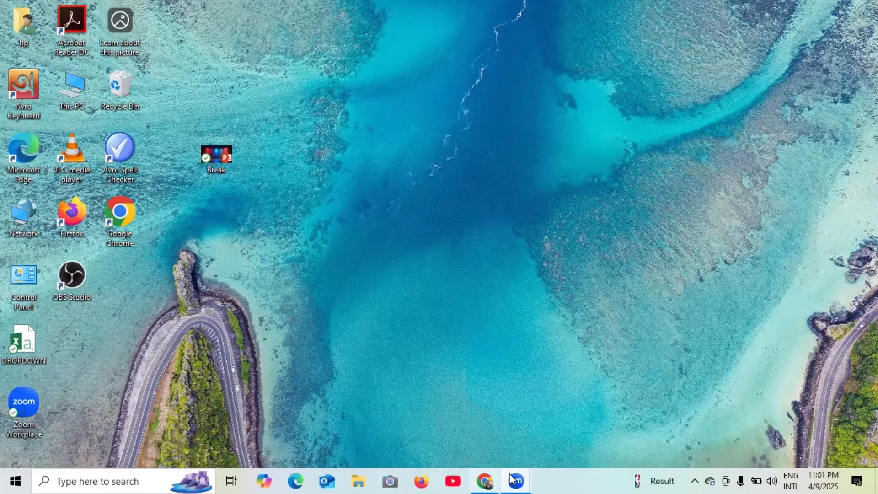
- Bring the Chrome incognito window showing the Facebook feed to the front from the taskbar
mouse_move(484, 475)
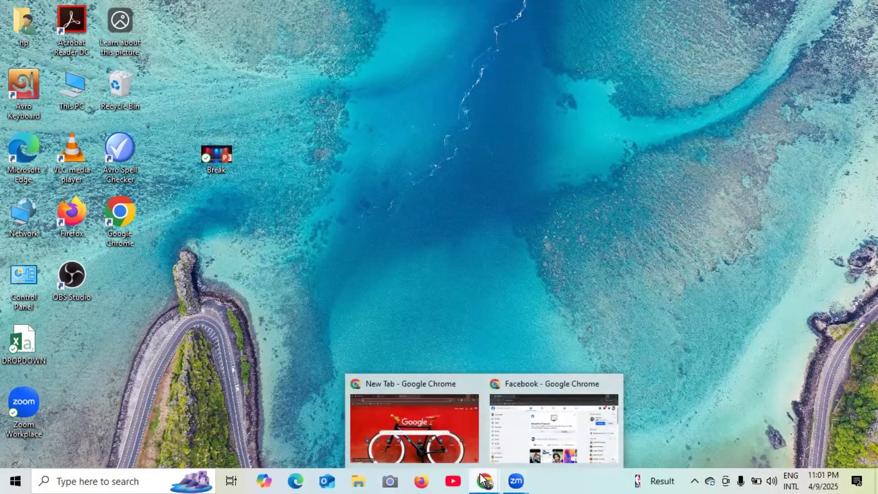
left_click(525, 424)
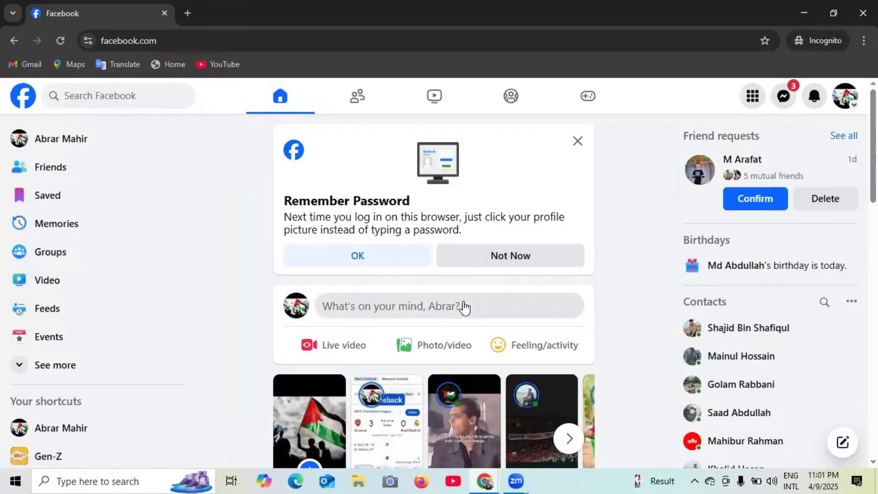
- Open Pages from the expanded left sidebar and start creating a new Page
scroll(464, 304, "down", 3)
scroll(465, 303, "down", 2)
scroll(464, 304, "up", 4)
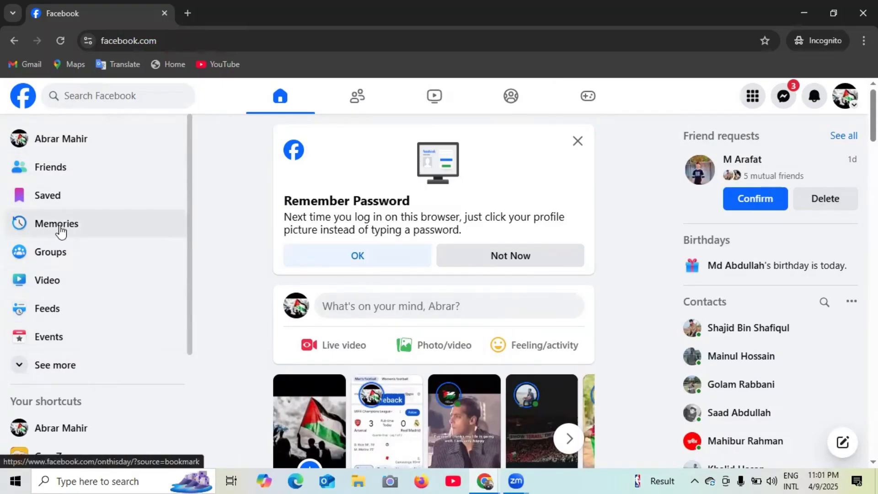
left_click(49, 372)
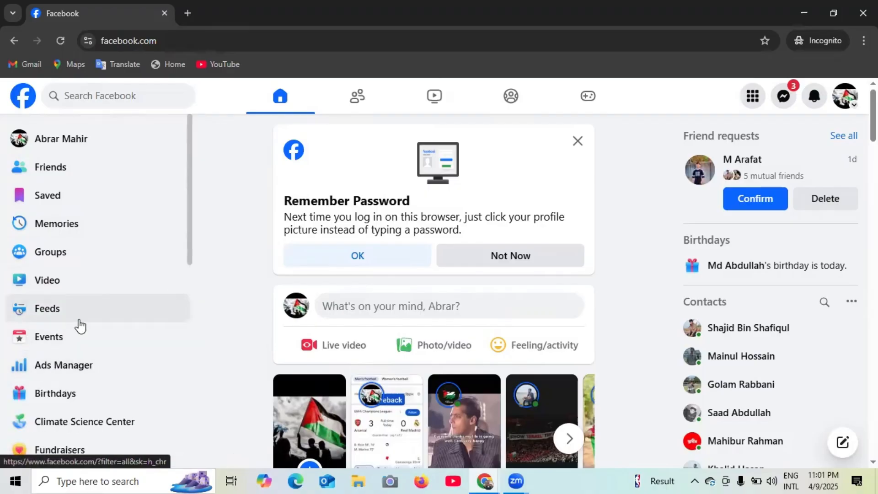
scroll(83, 324, "down", 2)
scroll(84, 327, "down", 4)
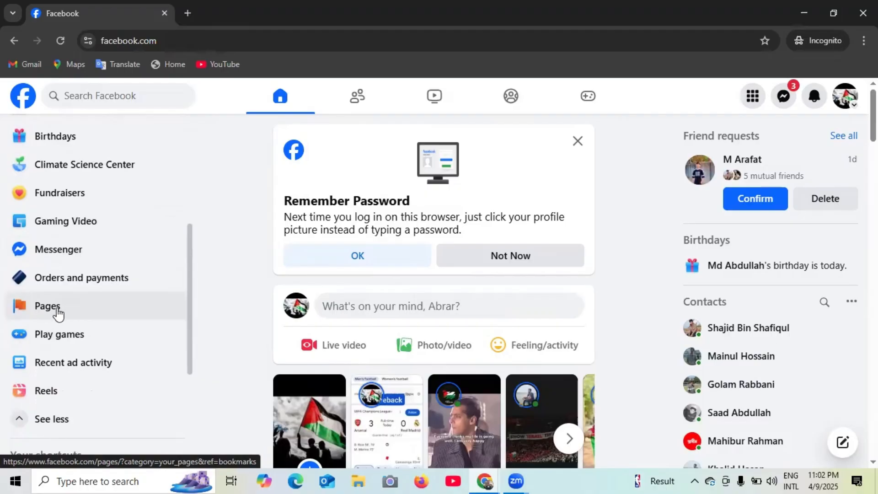
left_click(58, 314)
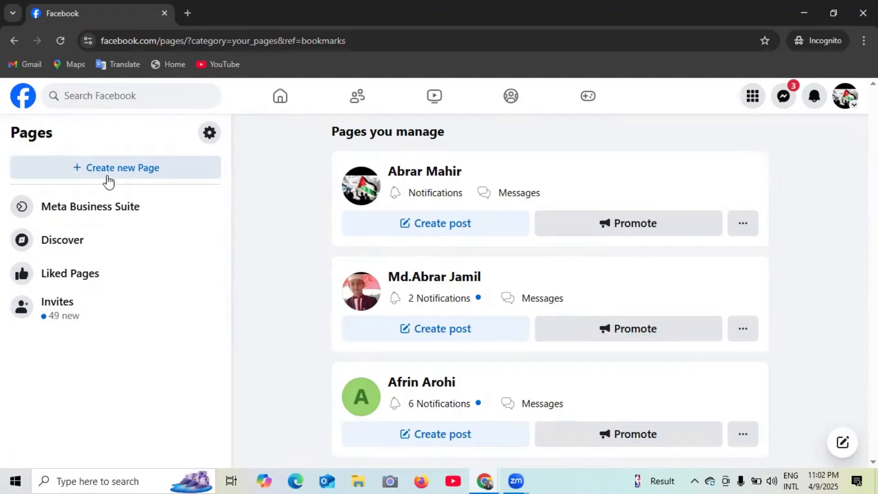
left_click(114, 177)
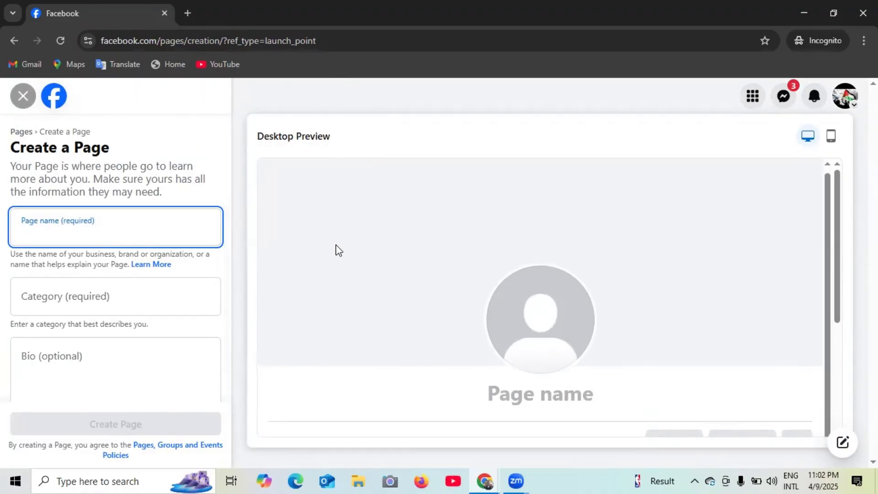
- Enter 'Khulna Freelancer' as the new Page's name
scroll(735, 300, "down", 4)
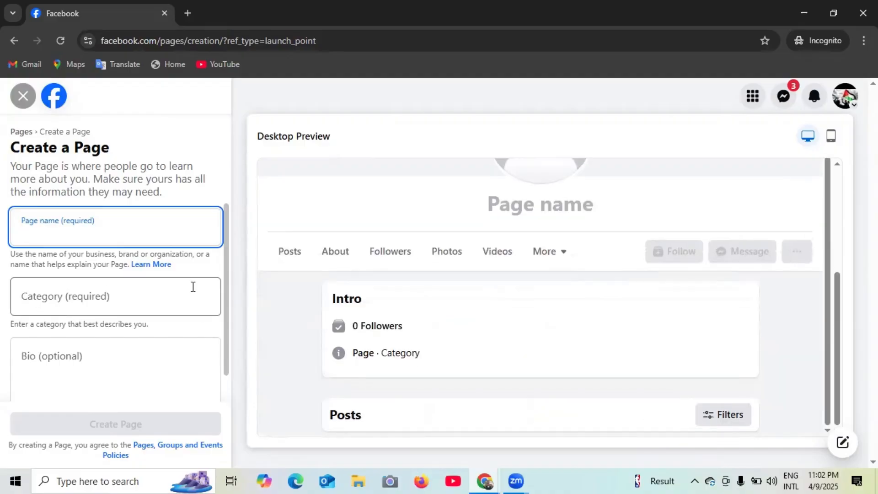
scroll(69, 262, "down", 1)
scroll(123, 275, "up", 1)
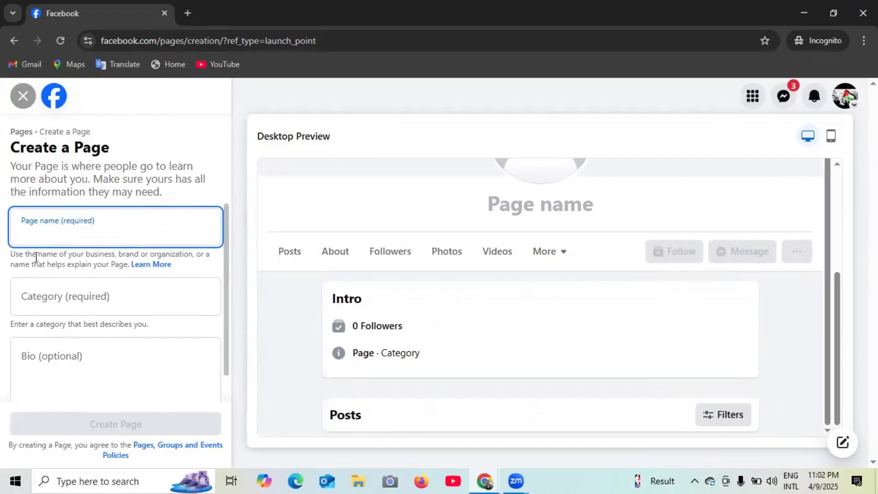
scroll(91, 297, "down", 1)
scroll(73, 323, "up", 1)
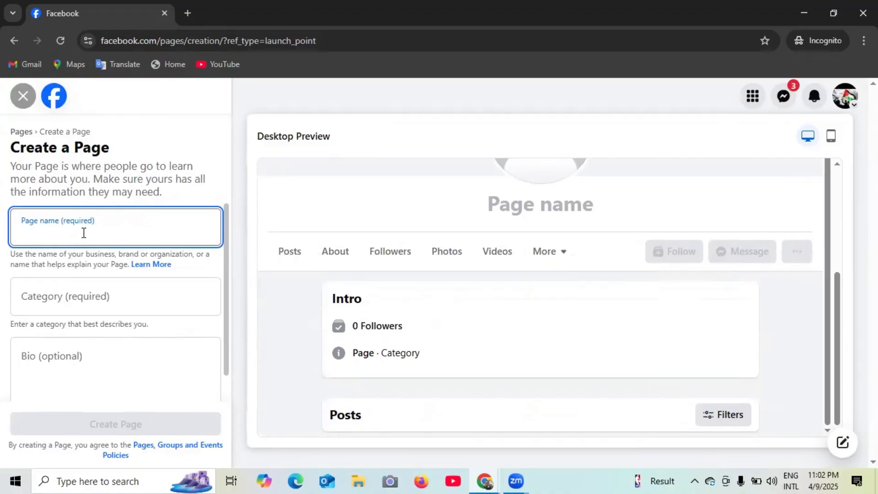
type("khu")
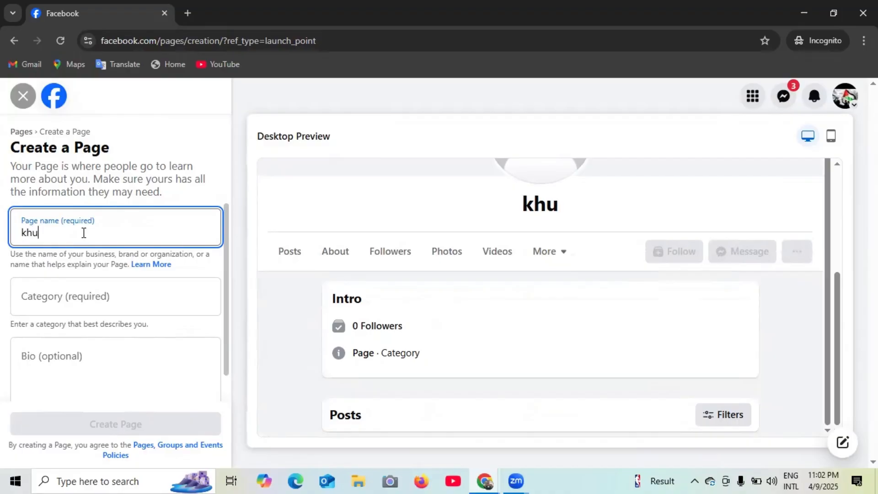
type("lna")
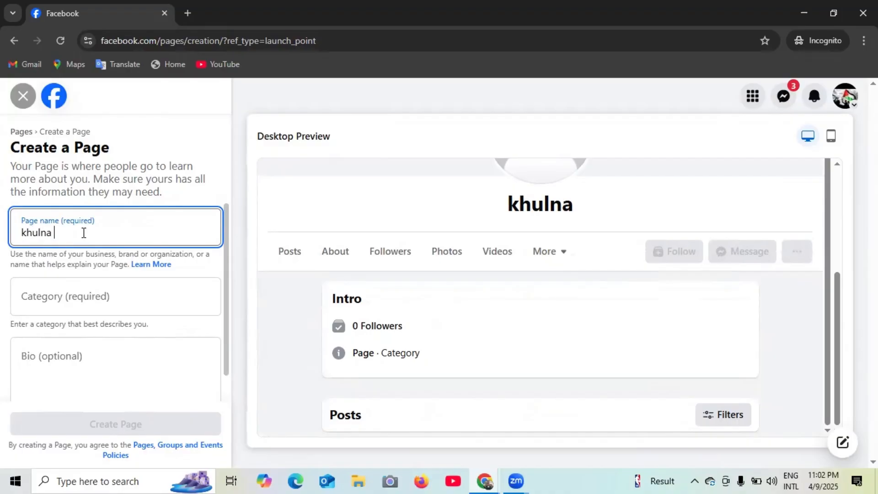
type(" free")
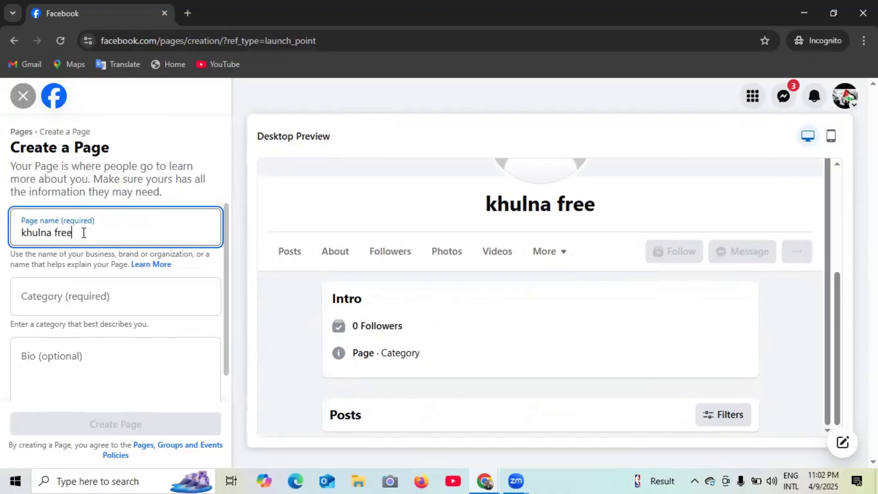
key("BackSpace")
key("BackSpace")
key("BackSpace")
key("BackSpace")
key("BackSpace")
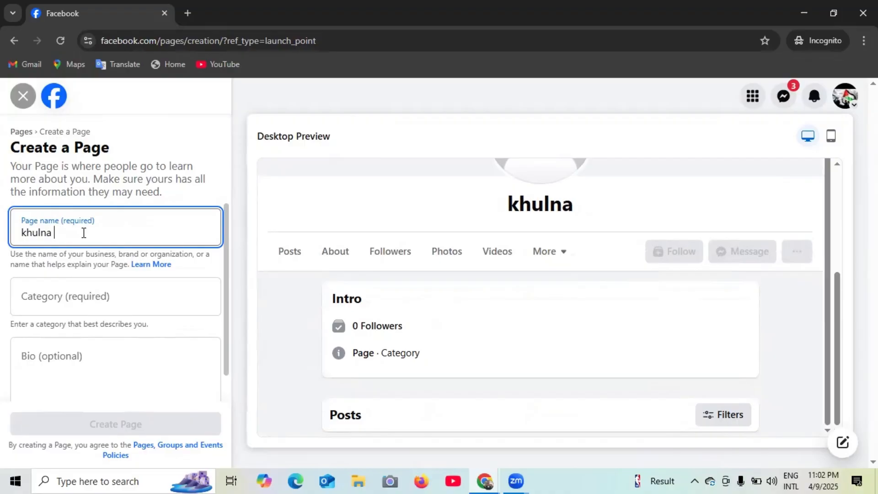
type("Free")
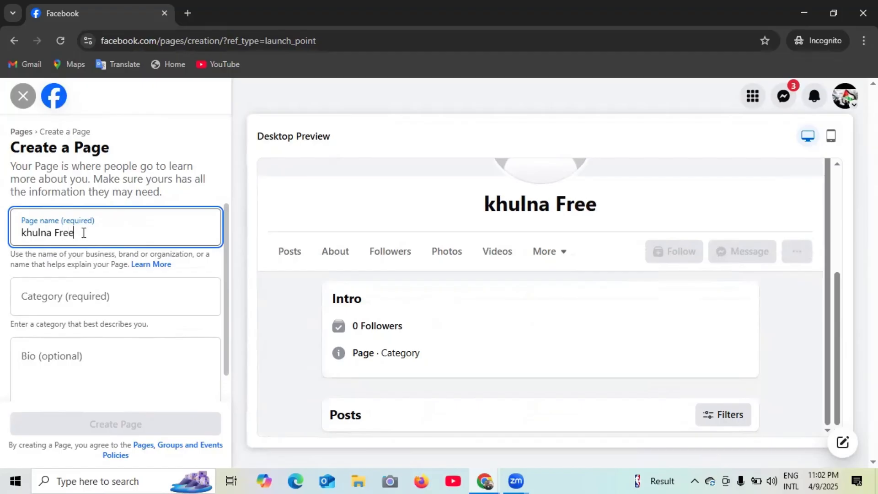
type("lancer")
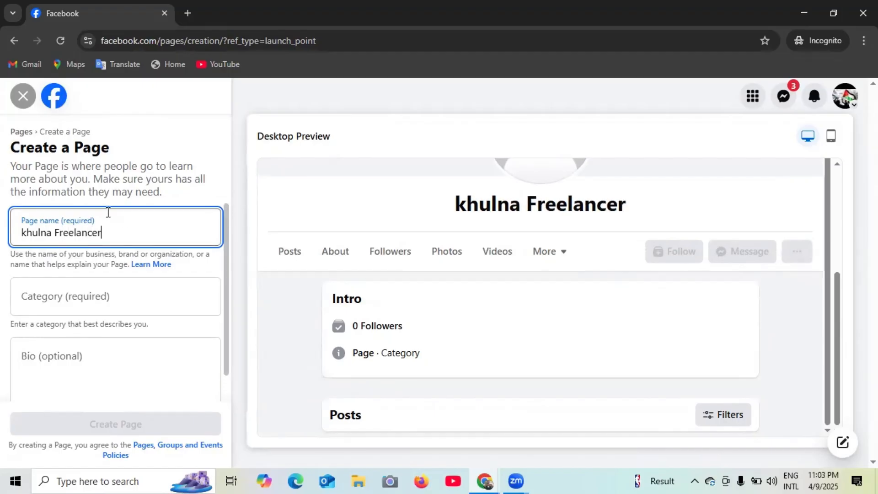
left_click(99, 294)
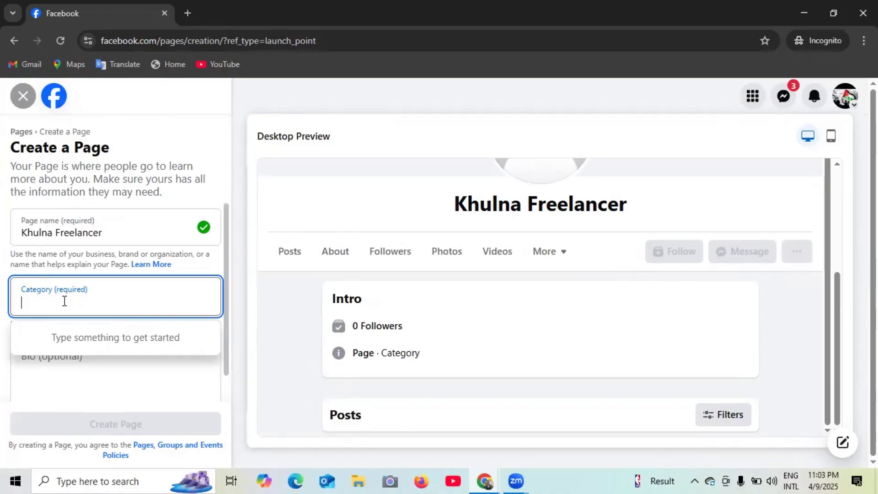
- Search the category suggestions and choose Social Media Agency as the Page category
type("a")
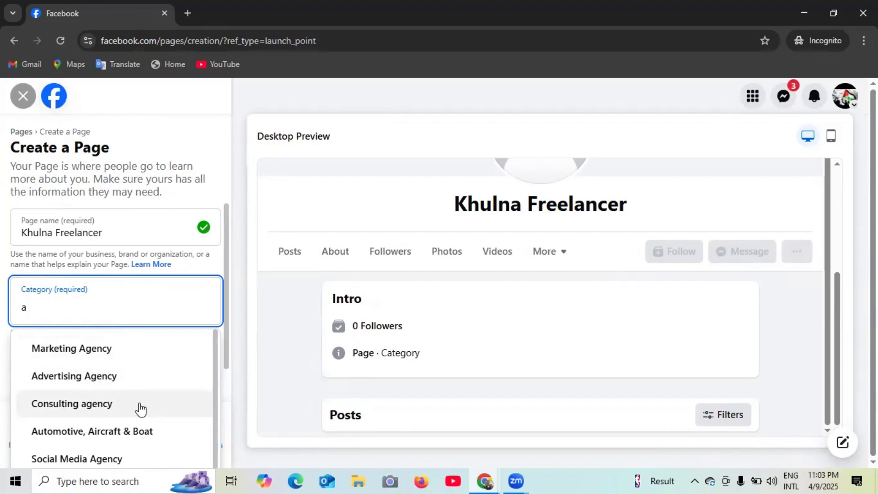
scroll(118, 405, "down", 1)
scroll(118, 405, "down", 1)
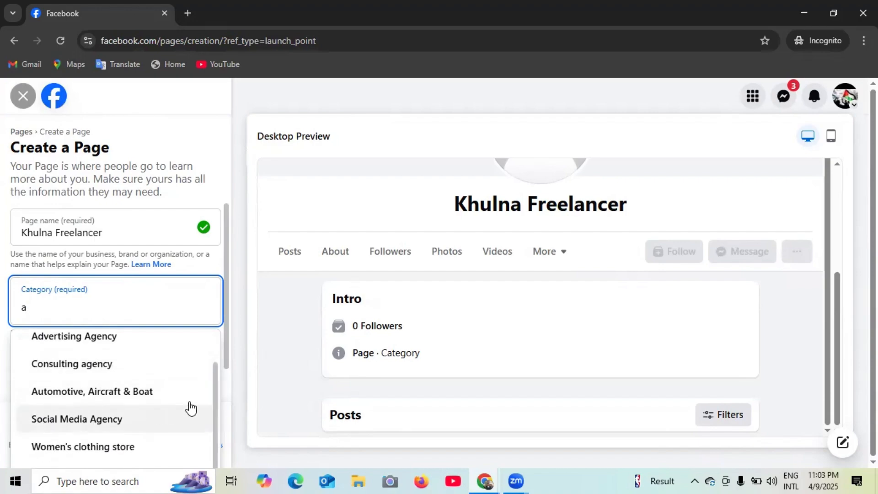
key("BackSpace")
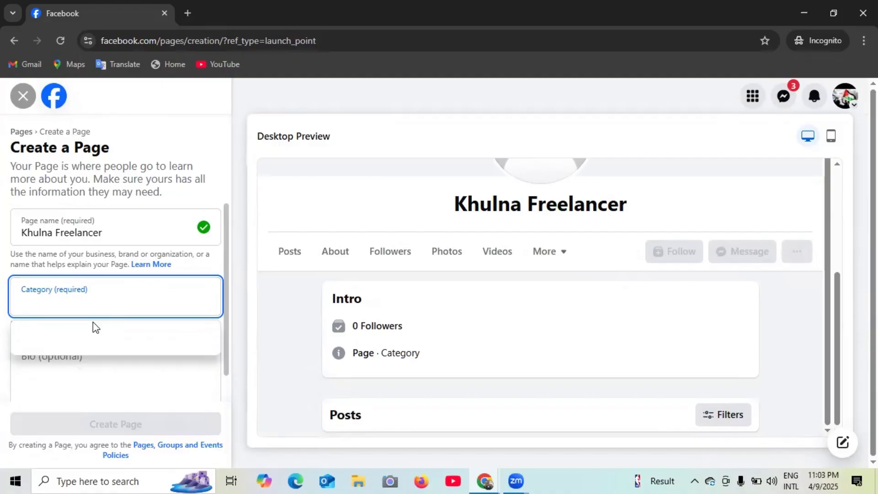
type("b")
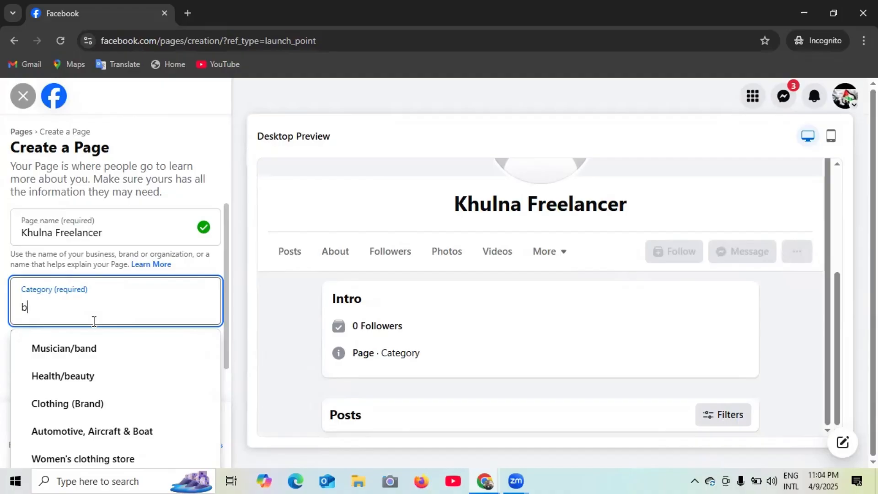
key("BackSpace")
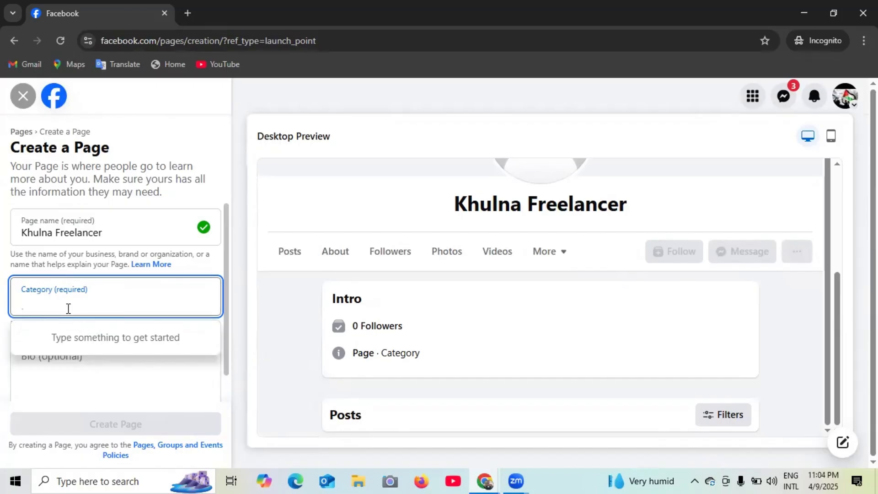
type("d")
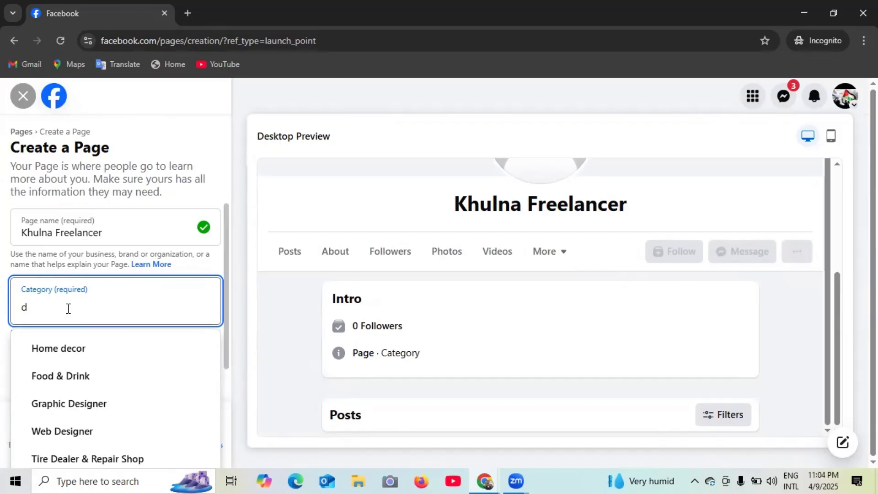
type("igi")
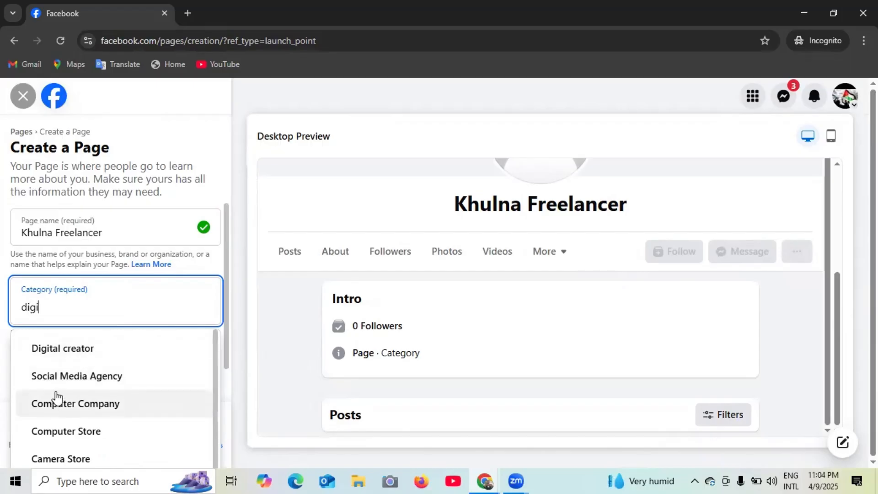
left_click(76, 380)
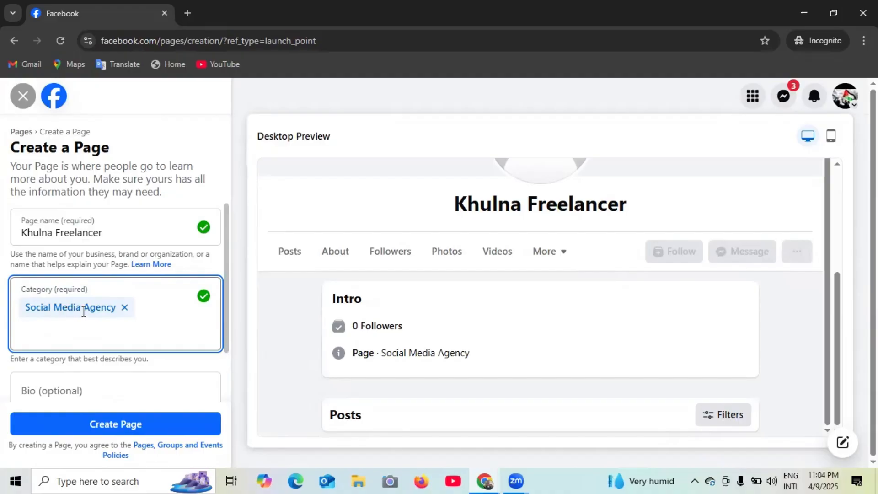
scroll(78, 314, "down", 2)
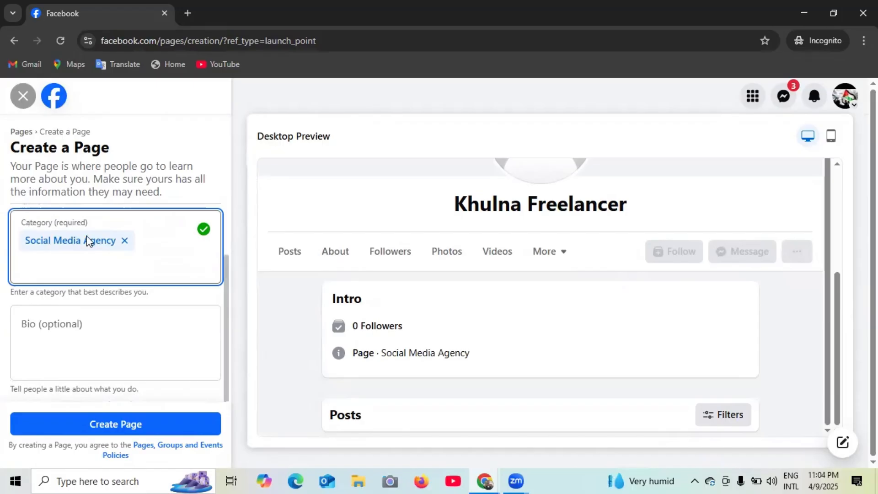
left_click(74, 331)
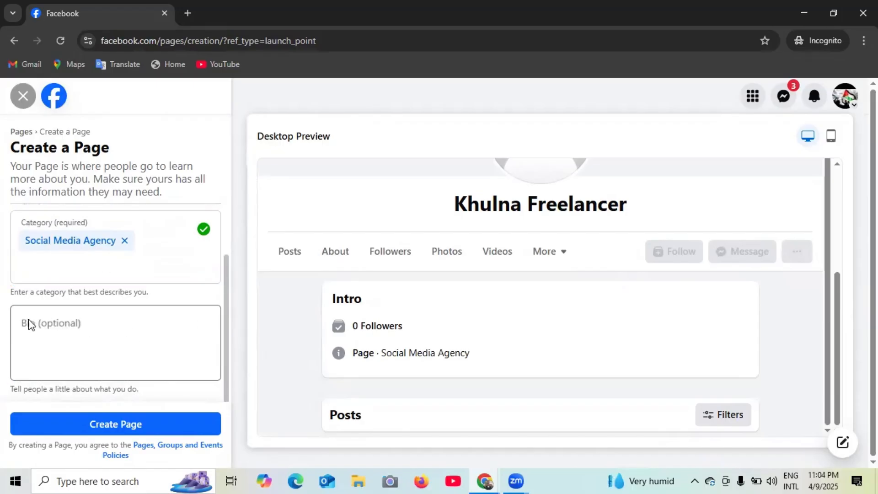
- Place the caret in the Bio field, then bring the second Chrome window with a New Tab forward
left_click(74, 324)
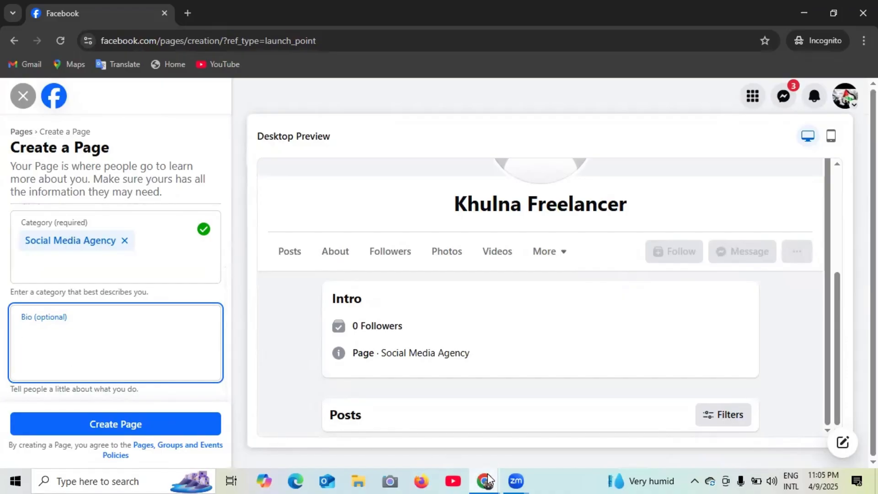
mouse_move(487, 480)
left_click(352, 425)
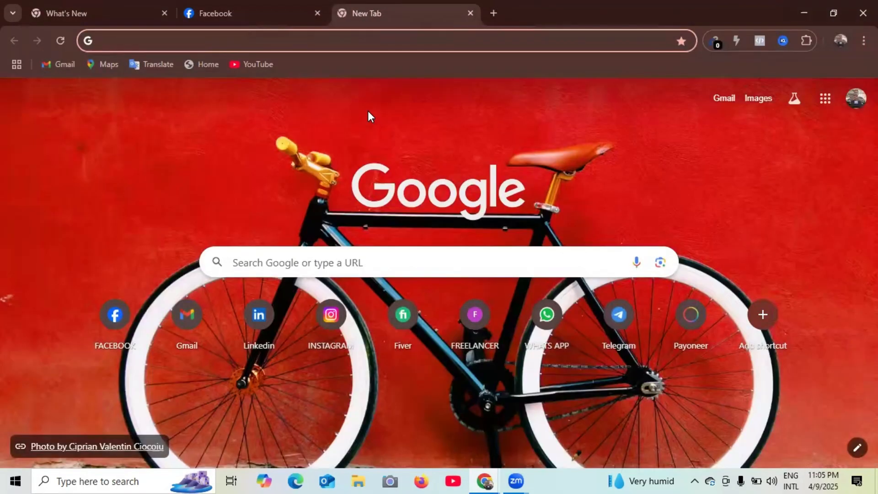
- Go to chat.openai.com in the new tab via the address bar autocompletion
left_click(368, 110)
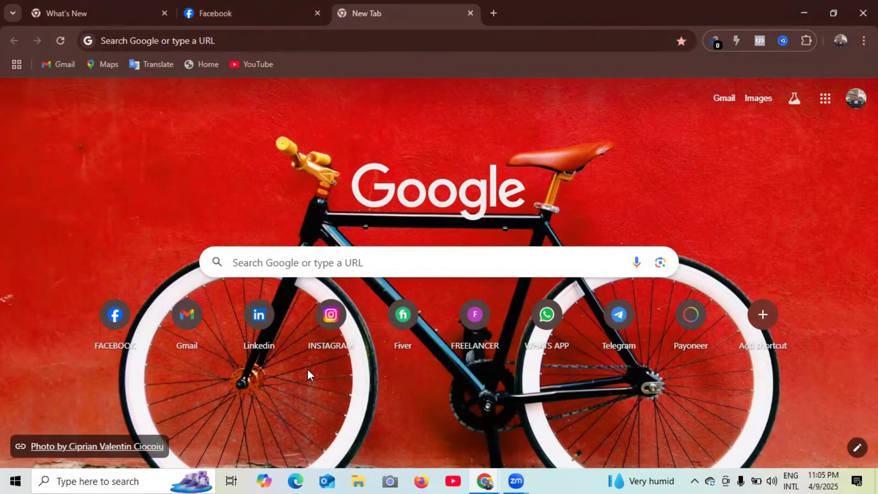
left_click(124, 40)
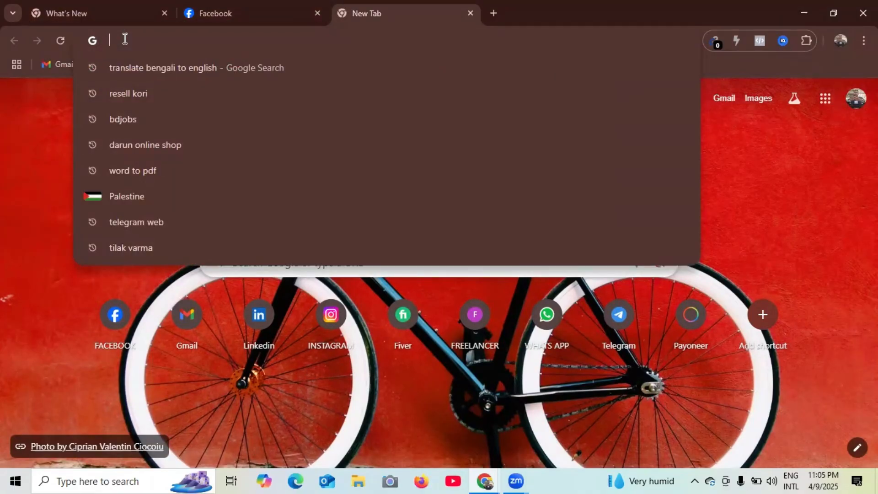
type("chat.openai.com")
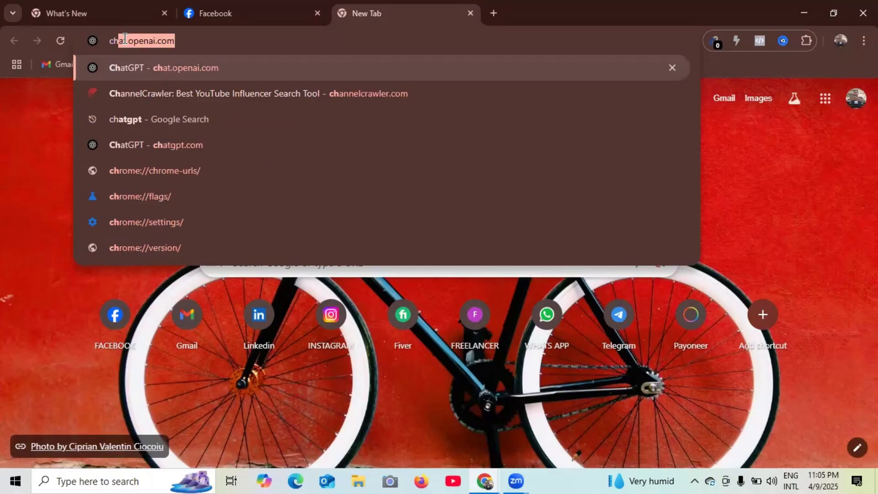
key("Return")
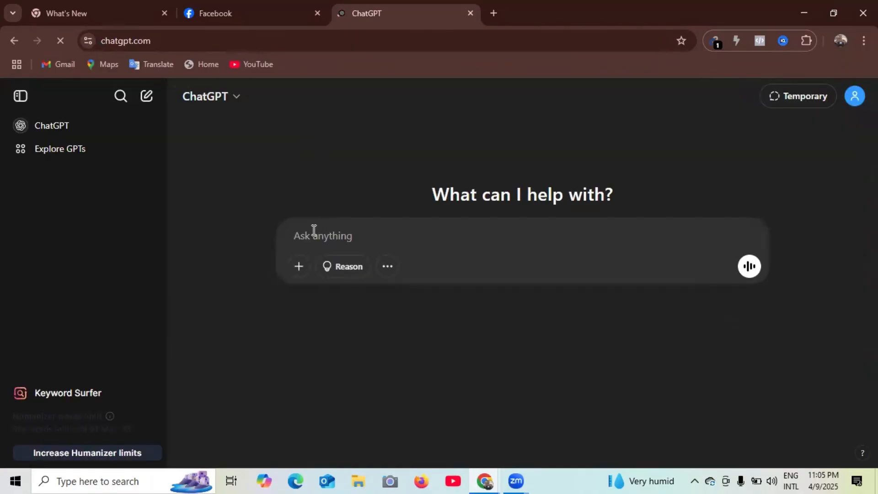
- Ask ChatGPT to 'write a bio for digital creator catagory of facebook page'
type("write a bio for")
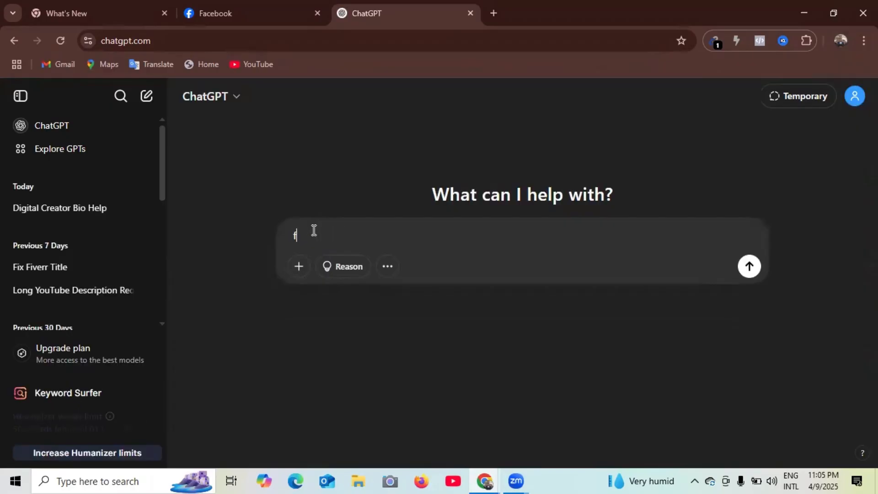
key("BackSpace")
key("BackSpace")
key("BackSpace")
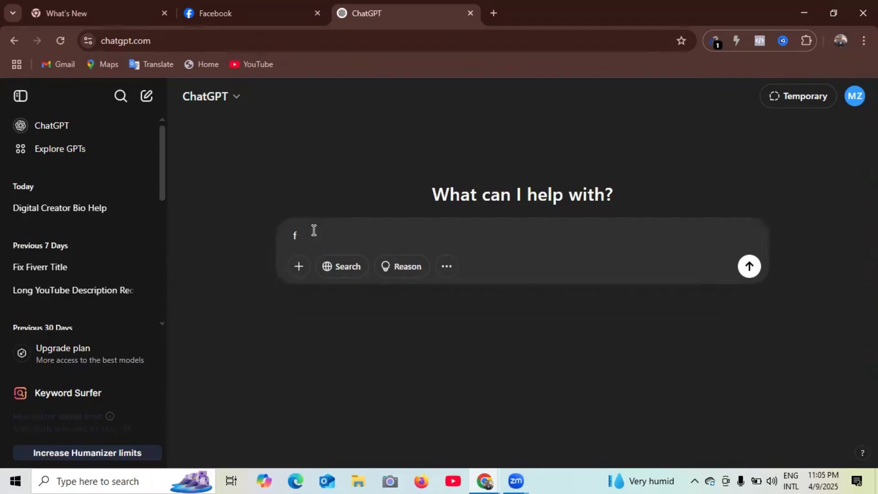
type("write abio")
key("BackSpace")
key("BackSpace")
key("BackSpace")
type("bio")
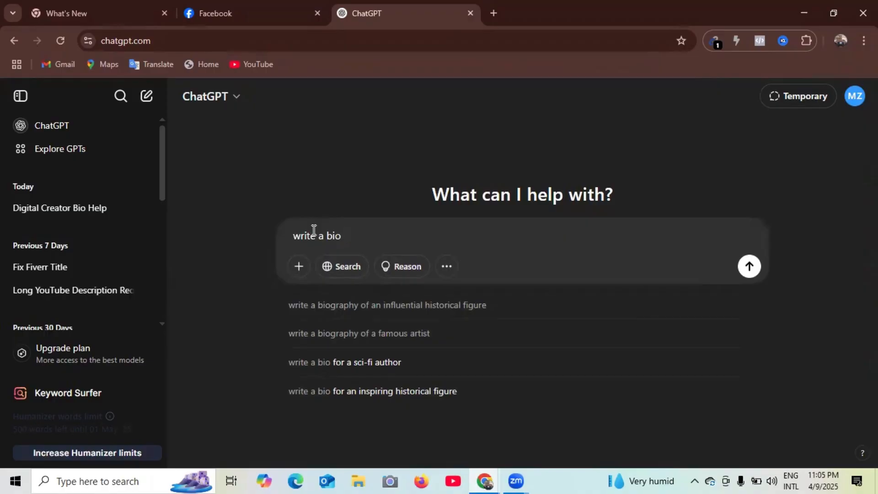
type(" for")
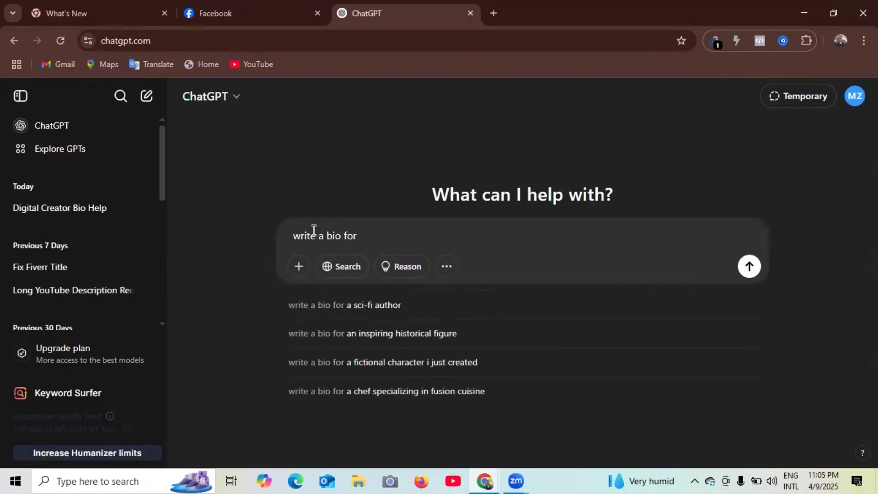
type(" digi")
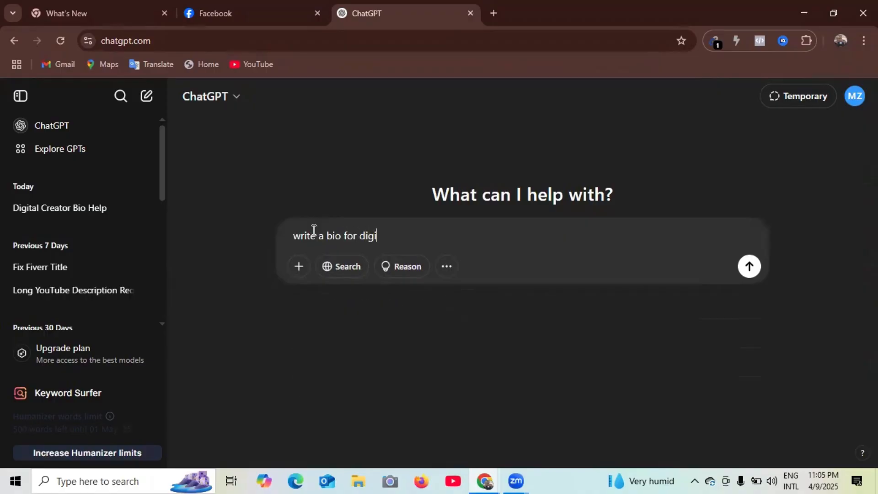
type("tal creato")
type("t")
type("r")
type(" catagary")
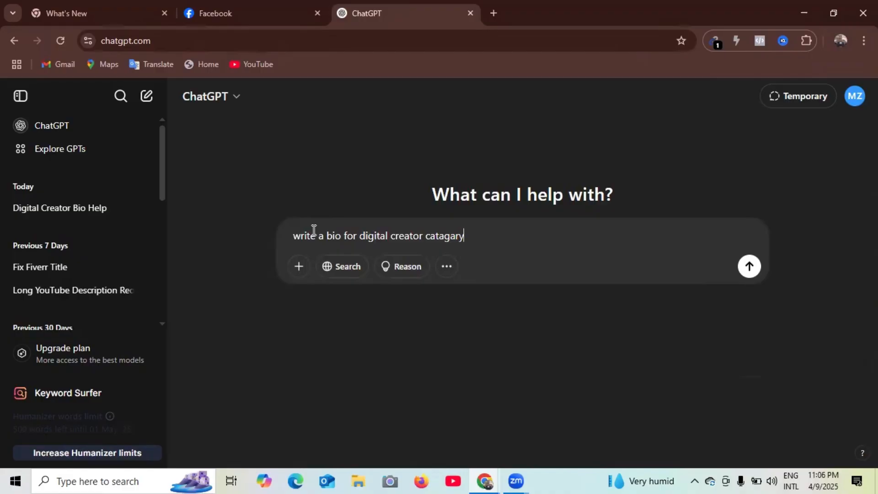
key("BackSpace")
key("BackSpace")
key("BackSpace")
type("ory of facebook page")
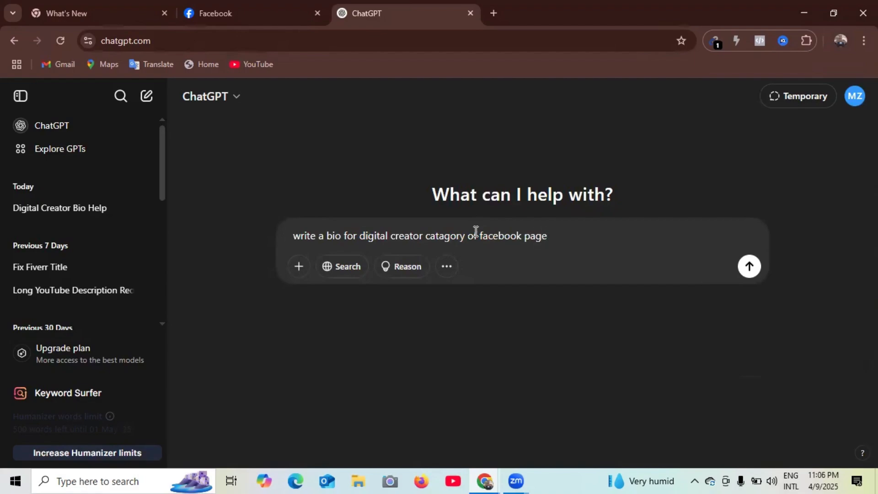
left_click(749, 266)
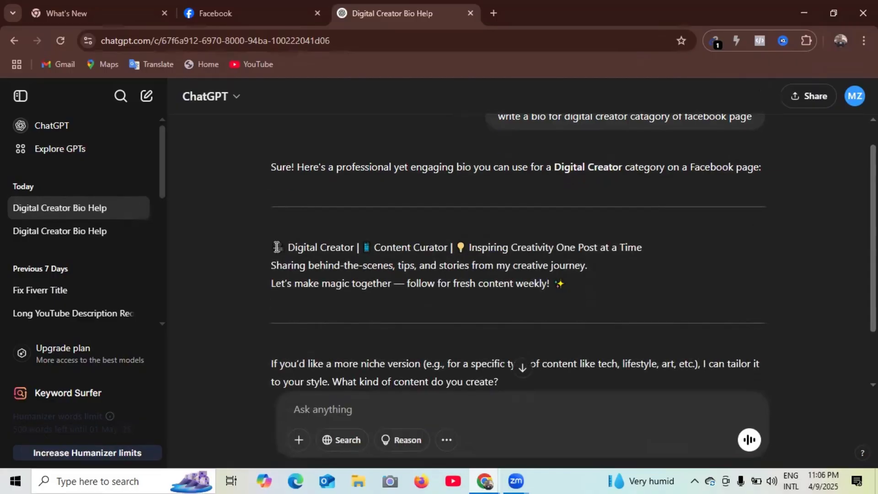
- Copy the three-line Digital Creator bio from ChatGPT's reply and return to the Facebook window
left_click_drag(276, 247, 565, 284)
right_click(511, 269)
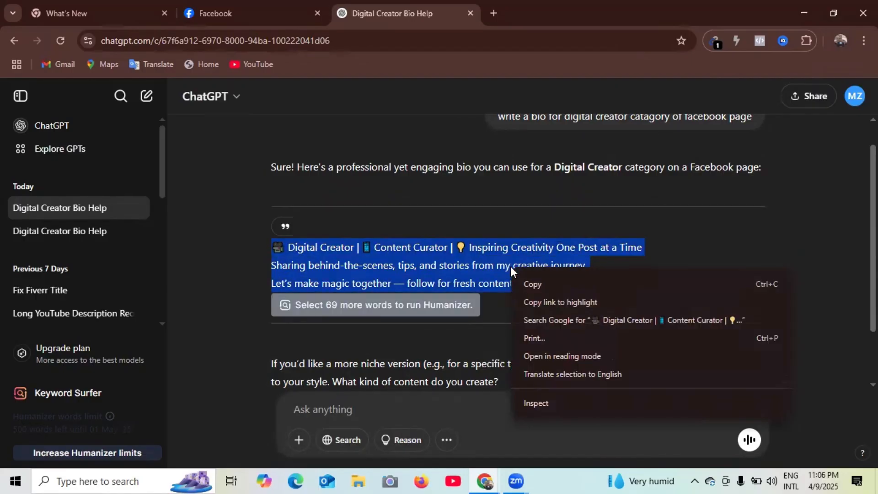
left_click(513, 284)
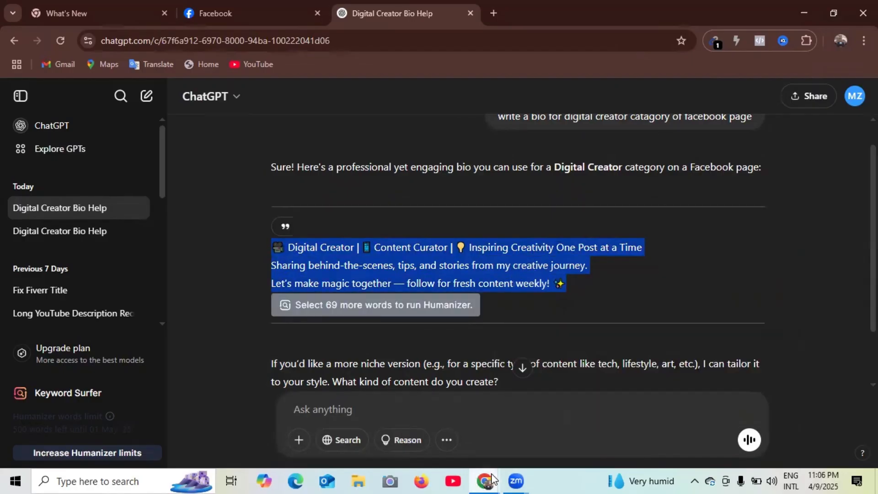
mouse_move(492, 479)
left_click(560, 432)
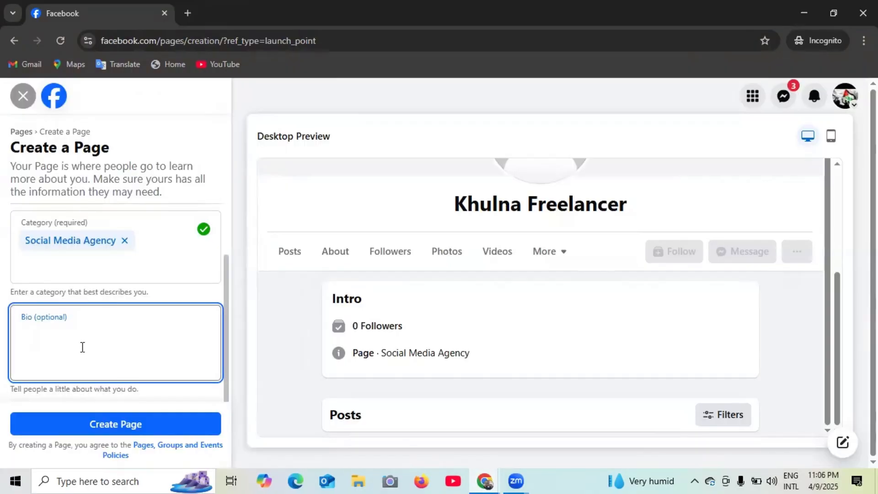
- Paste the copied Digital Creator bio into the Page's Bio field
key("ctrl+v")
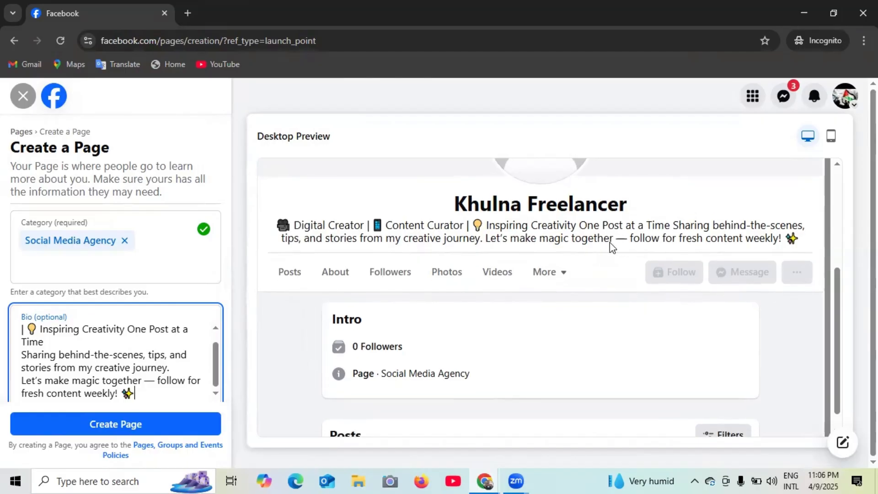
scroll(190, 359, "down", 1)
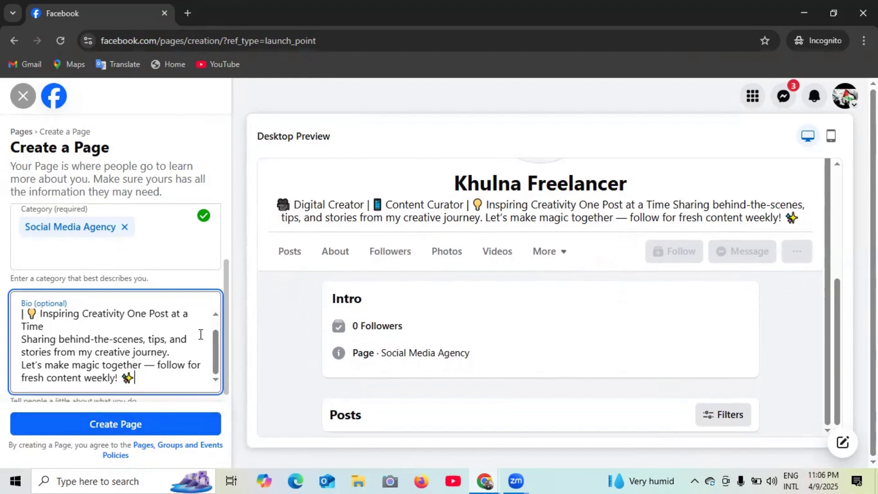
- Create the Khulna Freelancer Page with the Create Page button
left_click(121, 425)
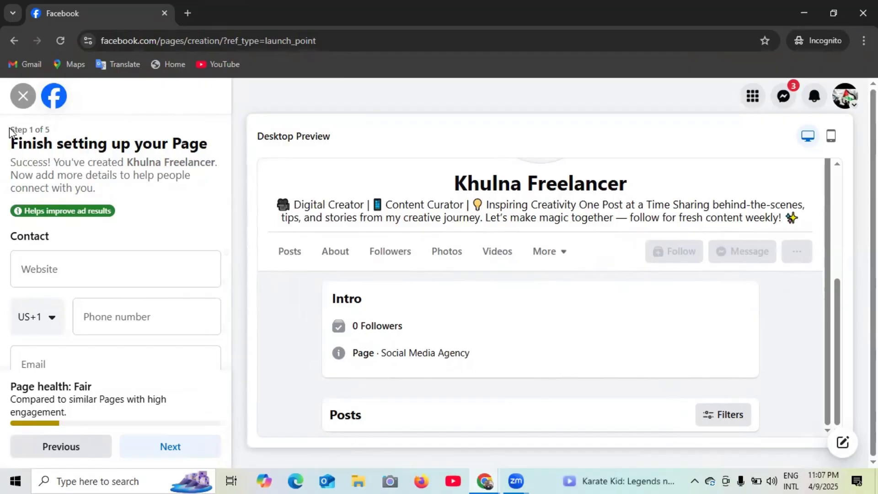
scroll(71, 306, "down", 1)
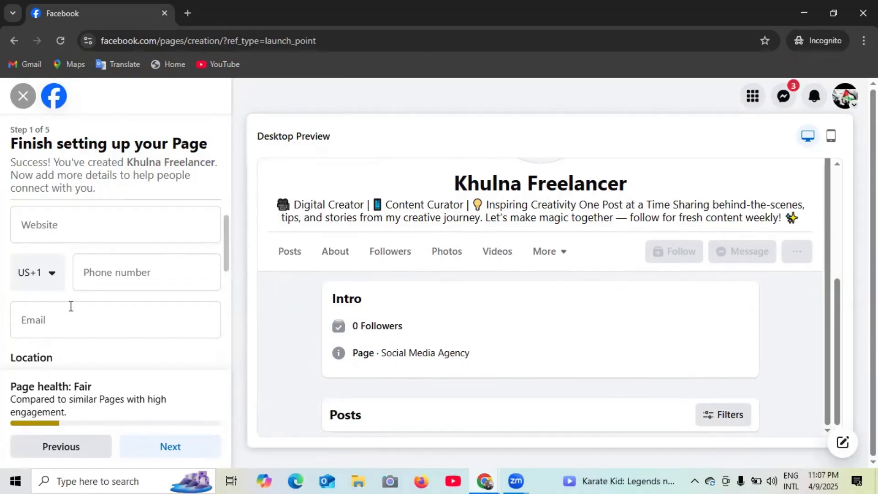
scroll(125, 306, "down", 6)
scroll(127, 311, "up", 7)
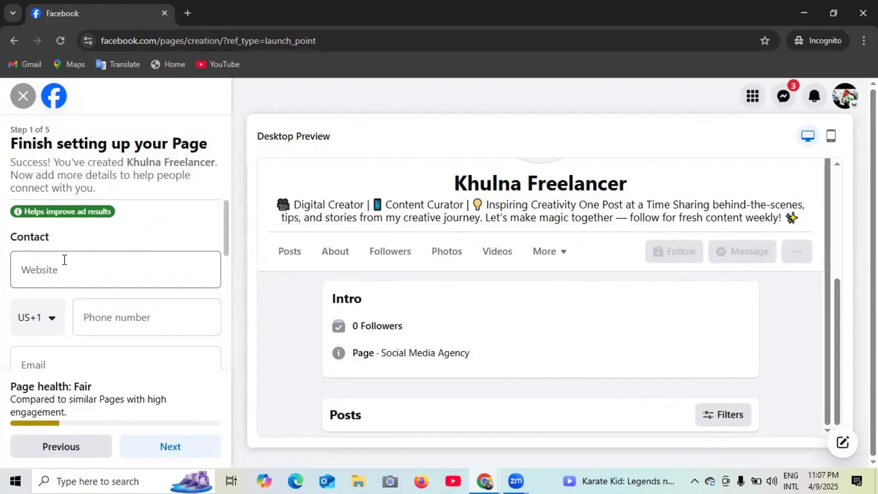
scroll(64, 259, "down", 3)
scroll(151, 263, "up", 3)
left_click(75, 268)
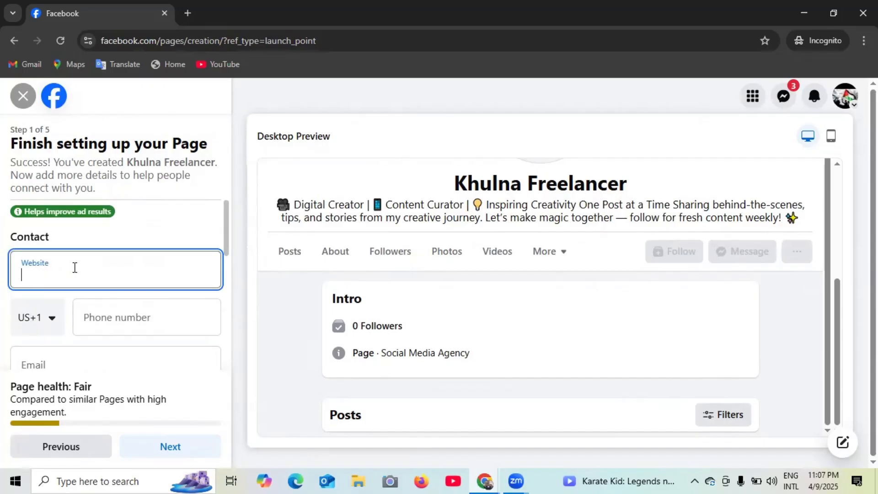
left_click(189, 241)
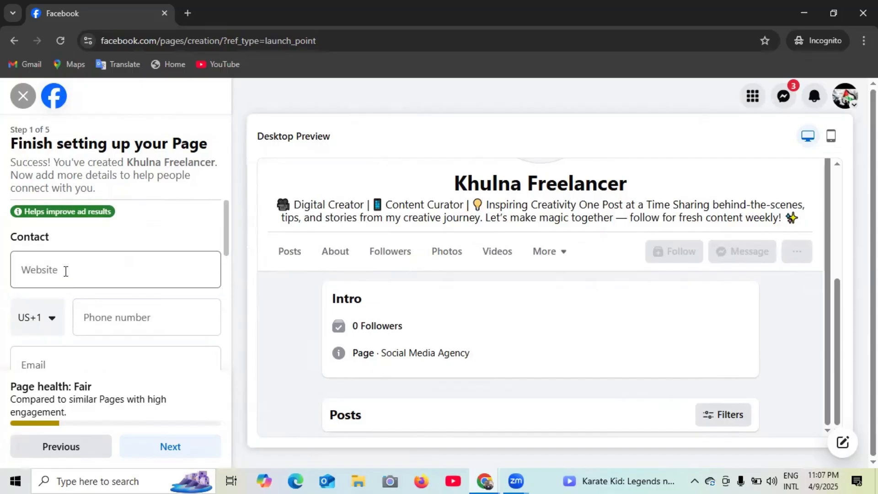
scroll(133, 317, "down", 1)
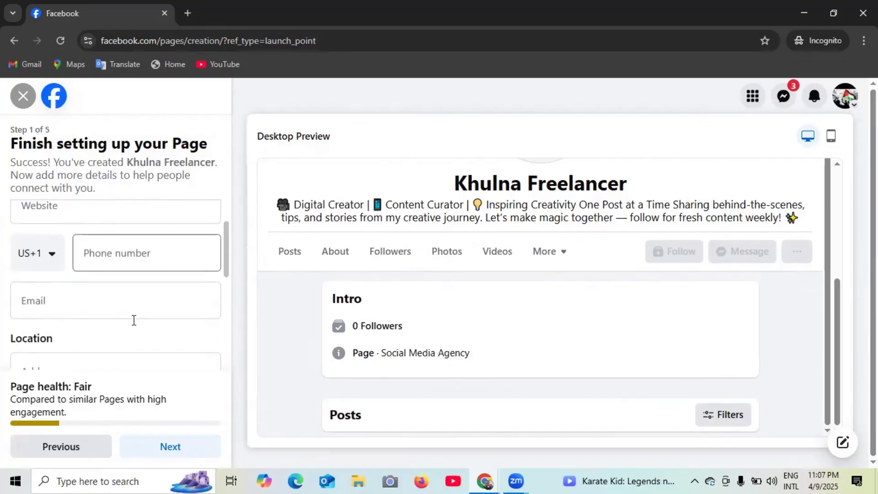
left_click(56, 259)
- Set the country code to Bangladesh (+880), enter the page's phone number, and autofill the e-mail
scroll(67, 373, "down", 3)
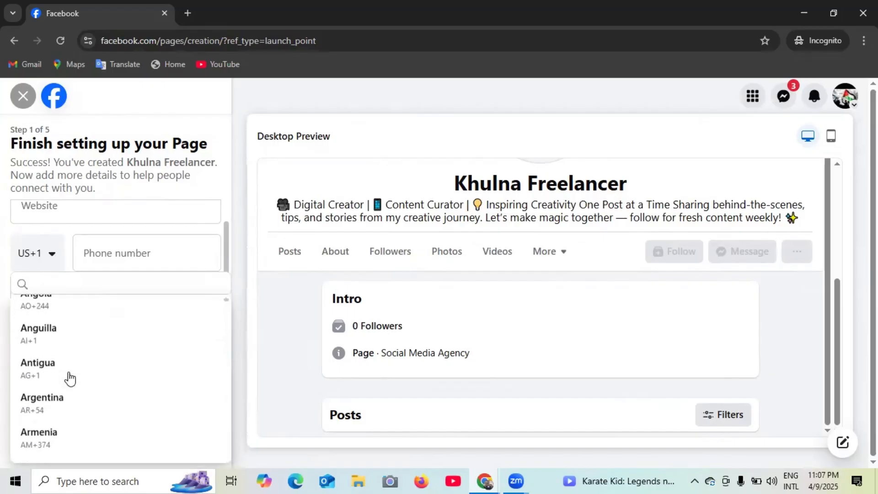
scroll(70, 379, "down", 5)
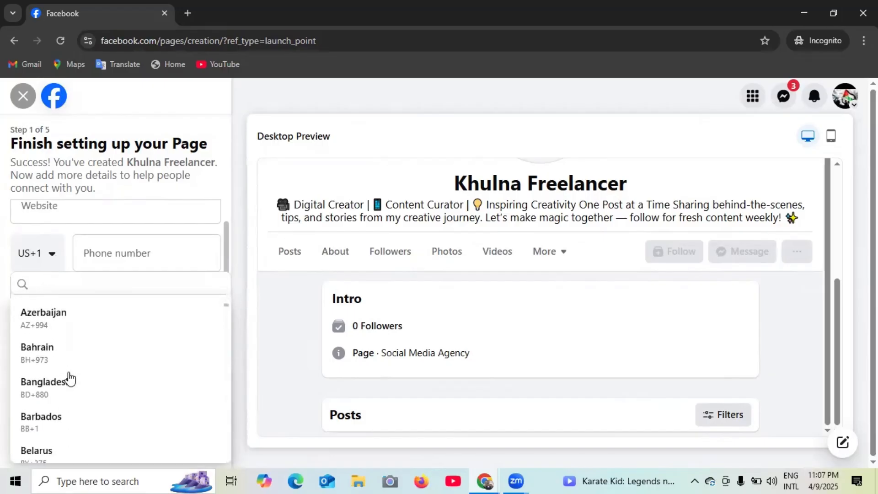
left_click(60, 383)
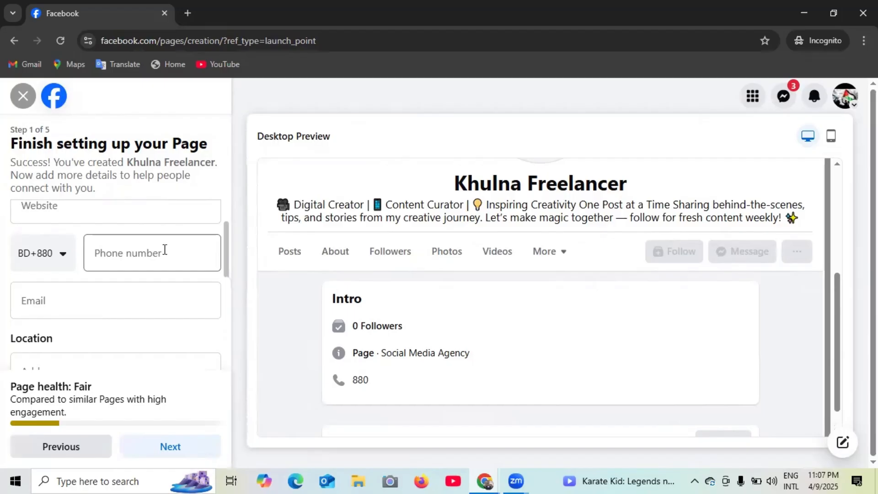
left_click(151, 253)
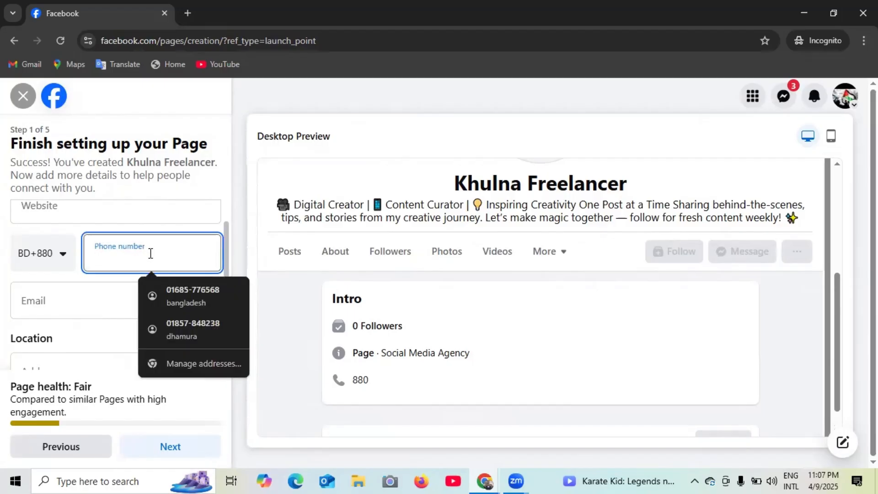
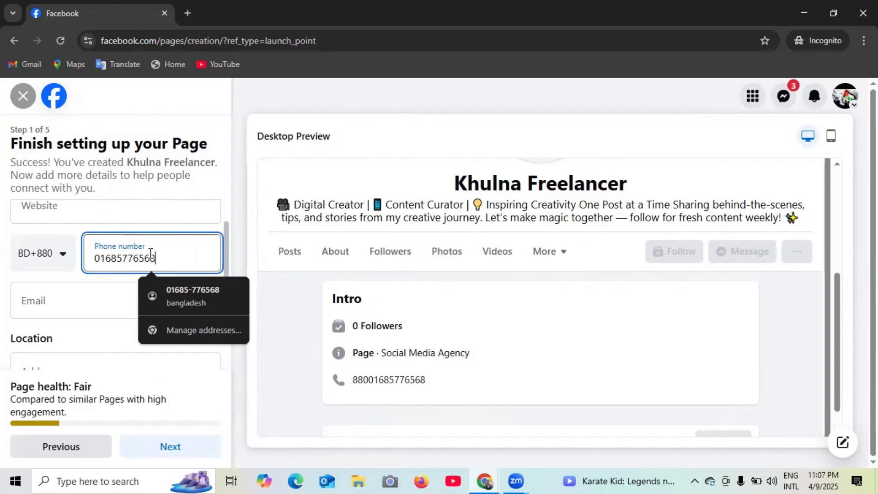
left_click(185, 295)
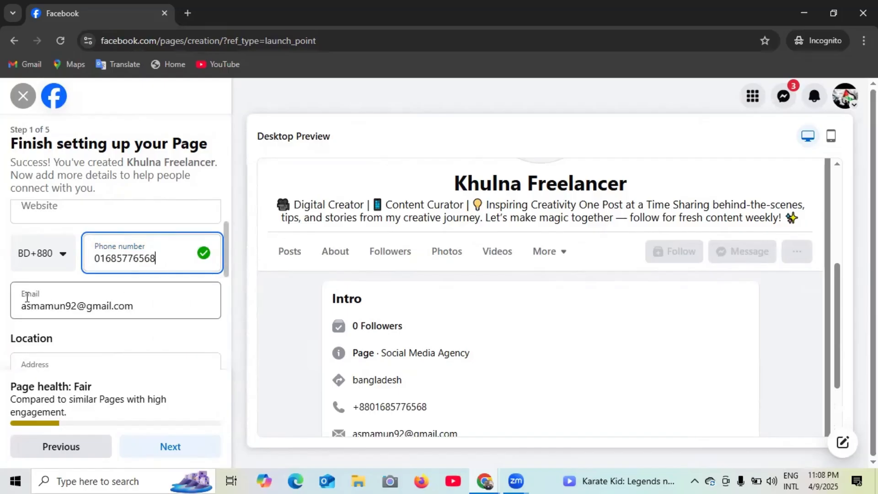
left_click(157, 313)
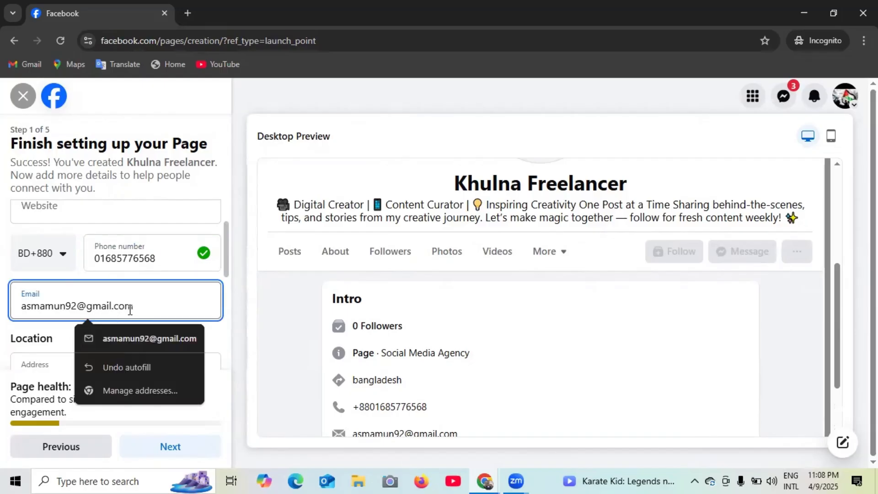
- Review the Email, Address, City Khulna and ZIP code 9000 fields, then dismiss the autofill suggestions
scroll(164, 304, "down", 1)
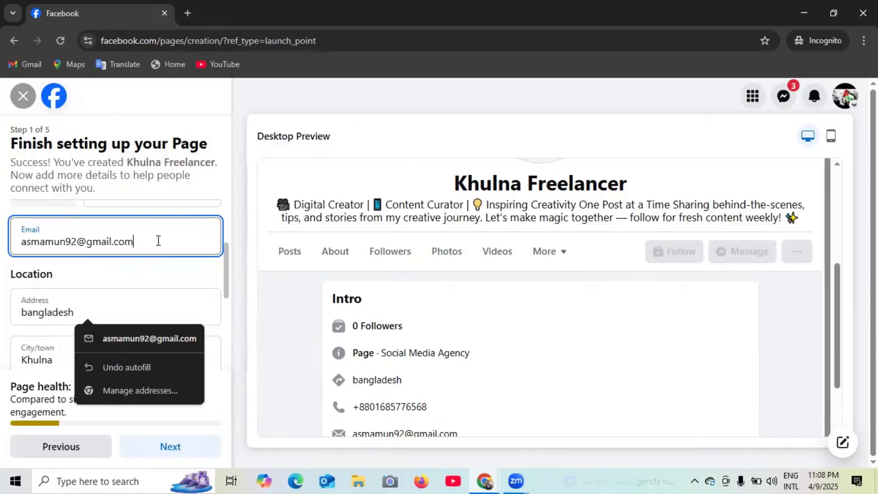
scroll(97, 245, "down", 1)
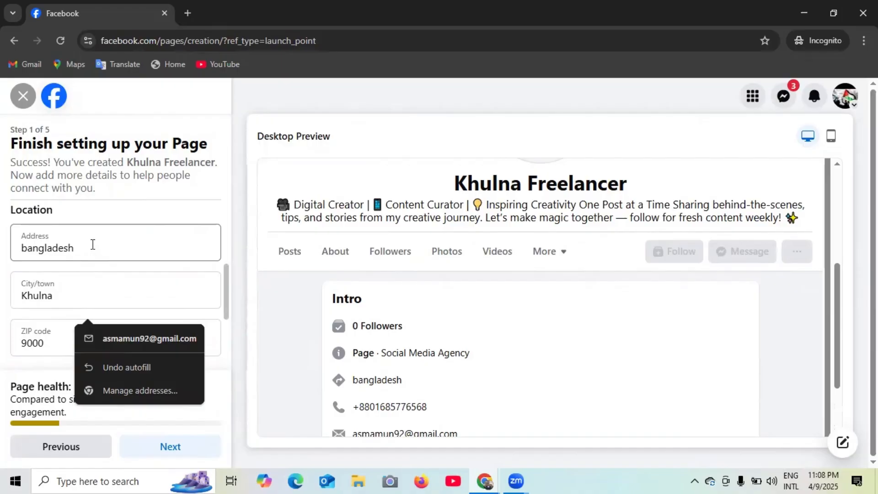
scroll(97, 244, "down", 1)
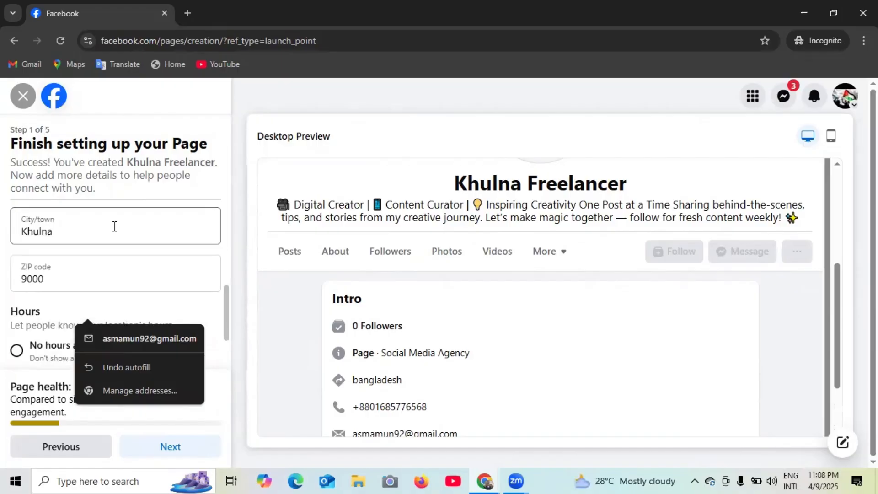
left_click(26, 276)
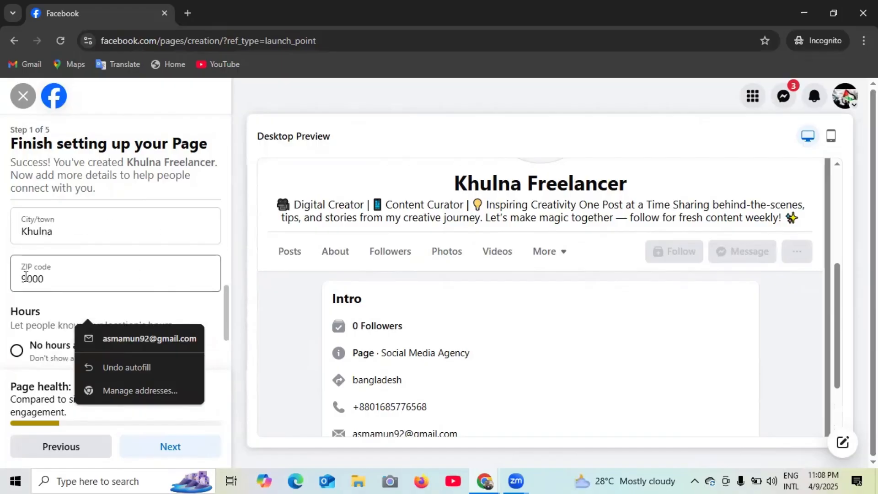
scroll(85, 273, "down", 1)
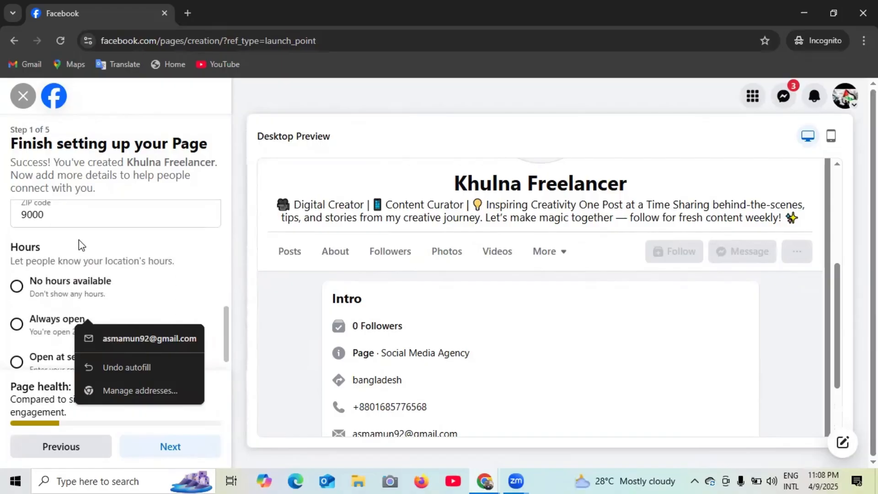
scroll(82, 241, "up", 1)
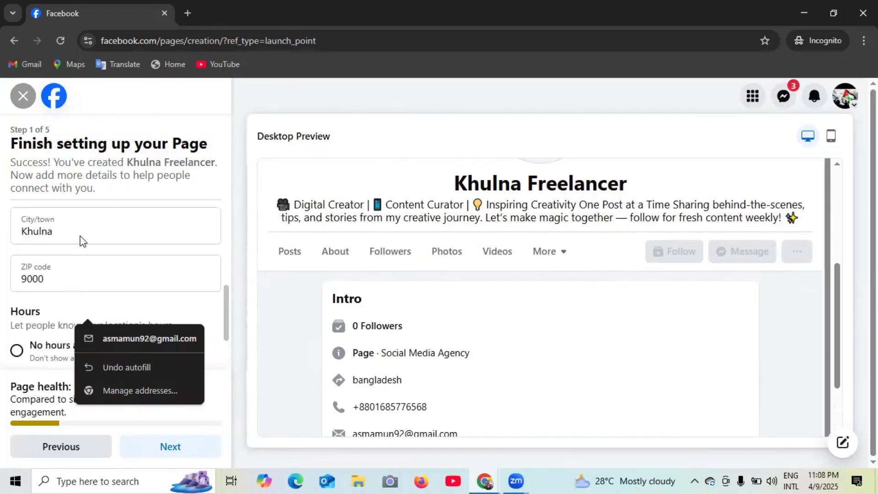
left_click(63, 275)
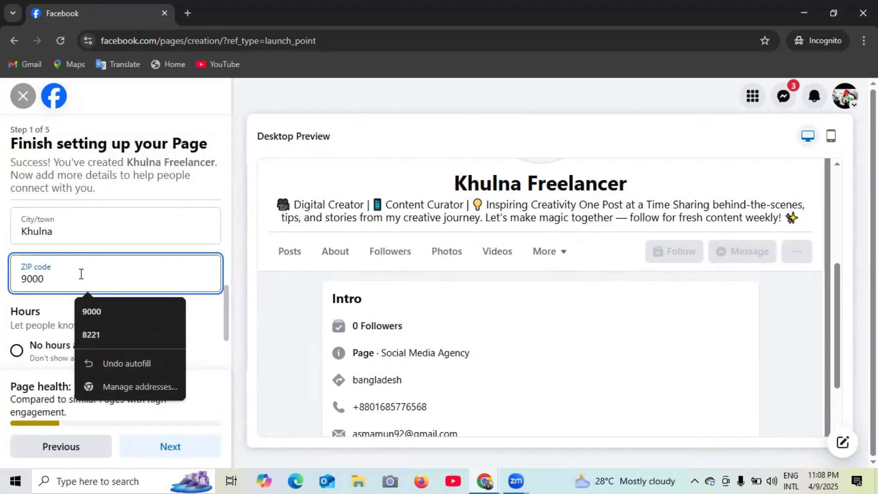
scroll(81, 273, "down", 1)
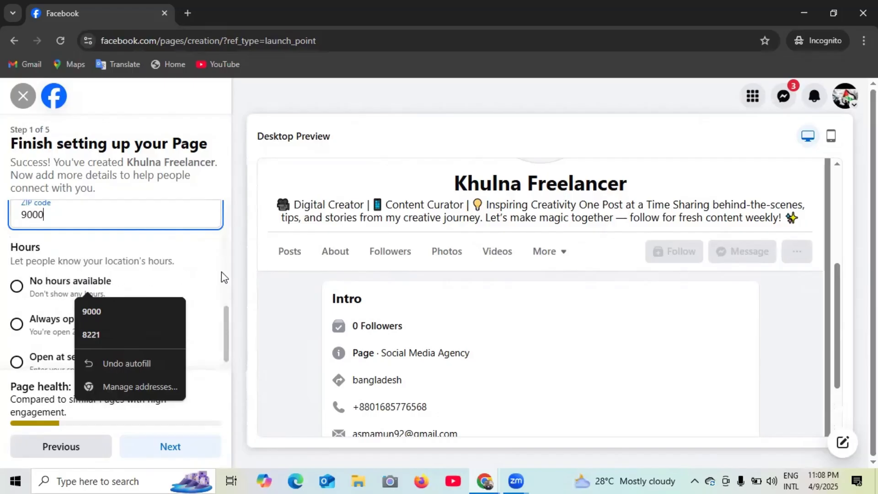
left_click(222, 273)
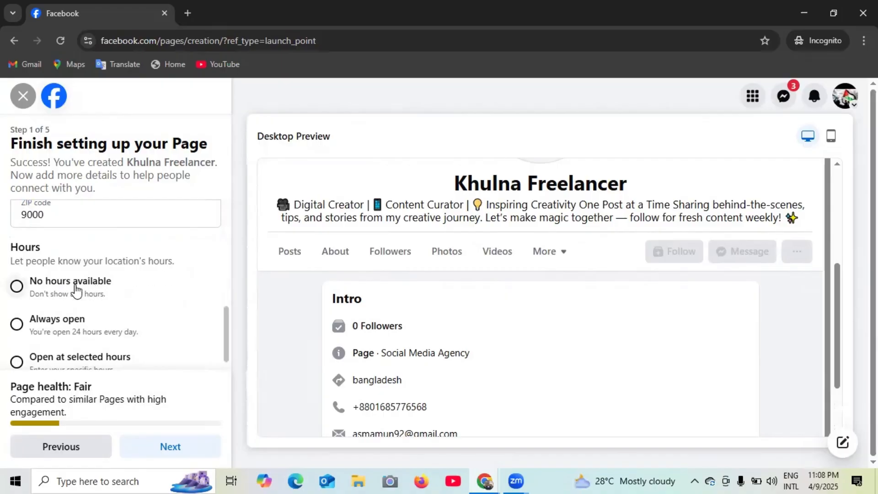
scroll(75, 299, "down", 1)
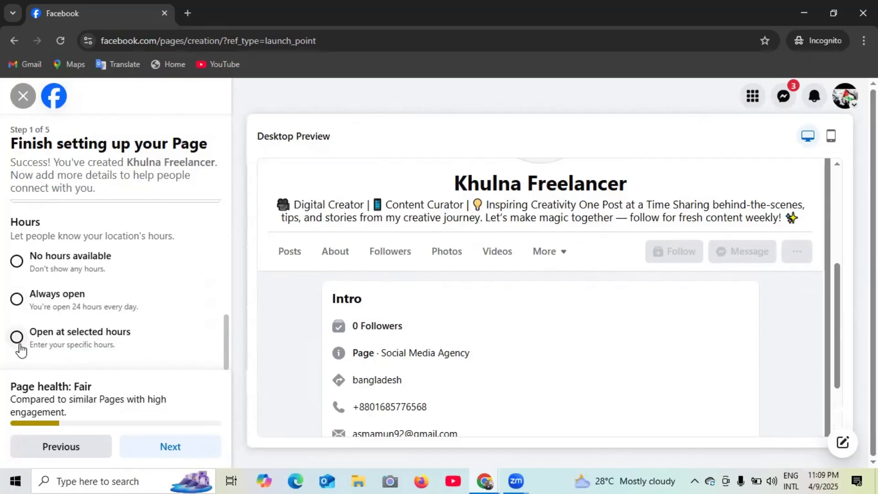
- Choose 'Open at selected hours' and look over the still-empty per-day hours form
left_click(52, 347)
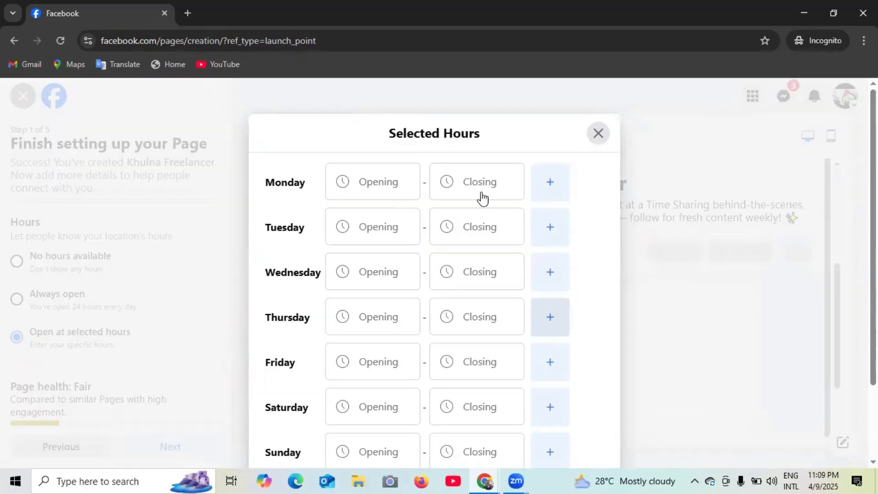
scroll(396, 231, "down", 3)
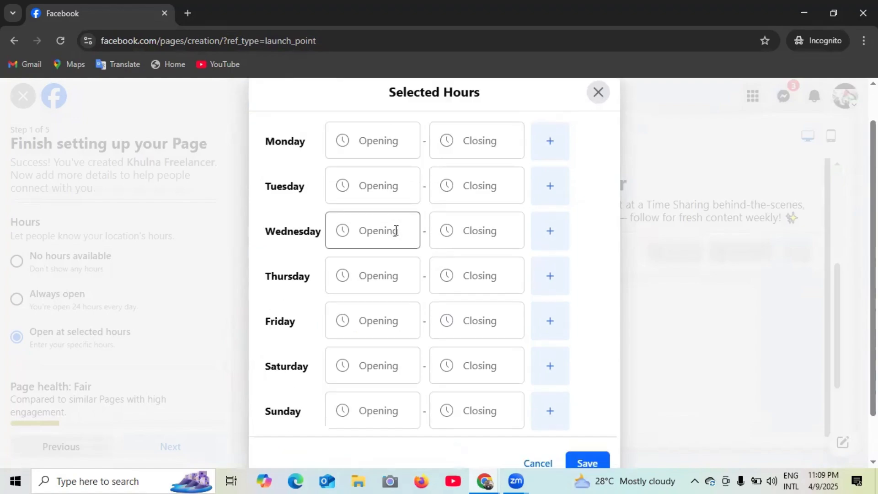
scroll(400, 231, "up", 3)
scroll(310, 210, "down", 2)
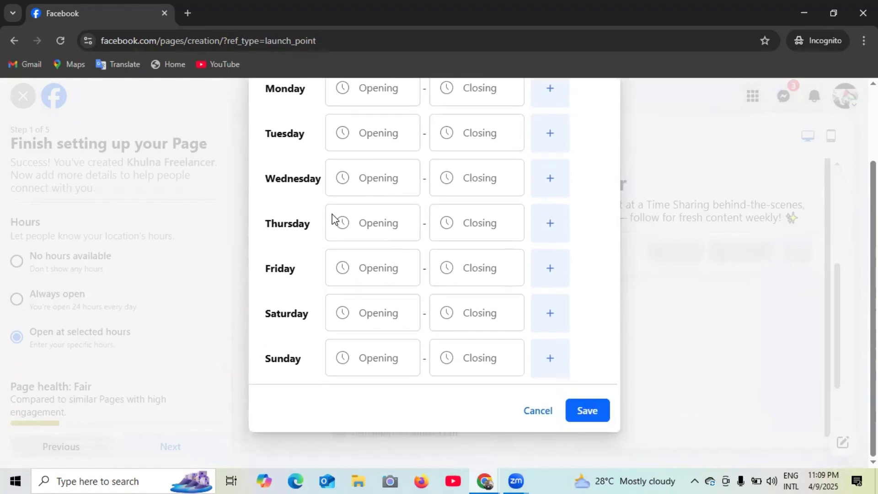
scroll(369, 226, "up", 3)
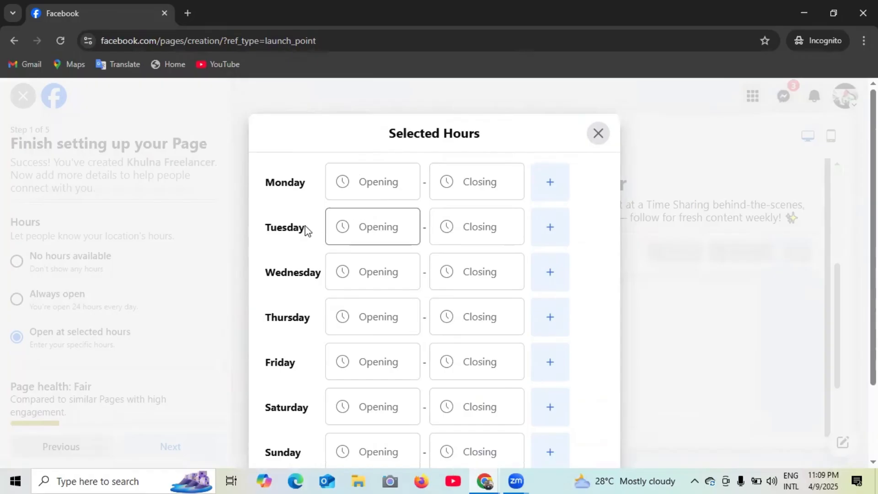
scroll(284, 215, "down", 1)
scroll(285, 215, "down", 1)
scroll(286, 216, "up", 2)
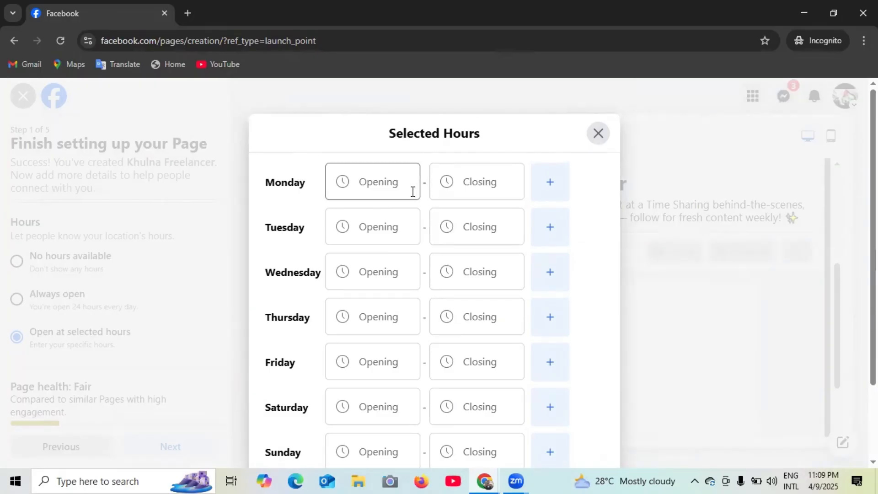
scroll(402, 255, "down", 2)
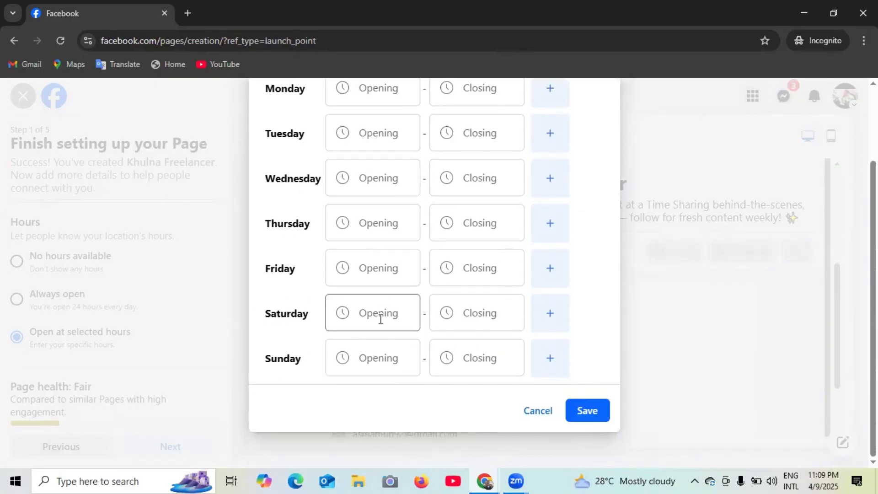
scroll(378, 316, "up", 2)
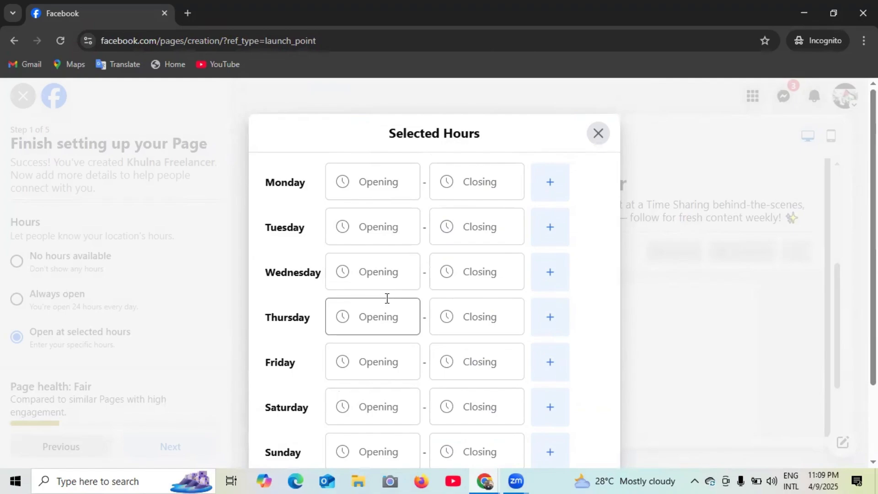
- Give Monday an opening time of 9:30 AM and a closing time of 10:00 PM
left_click(396, 182)
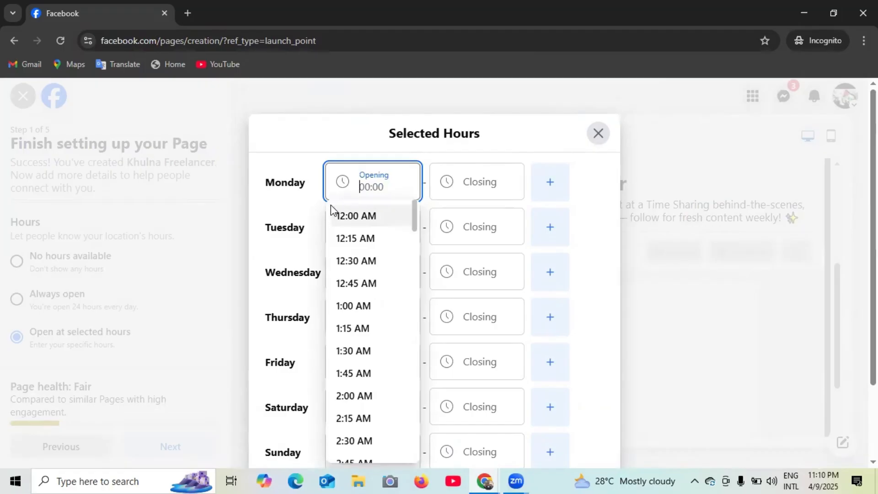
scroll(353, 359, "down", 3)
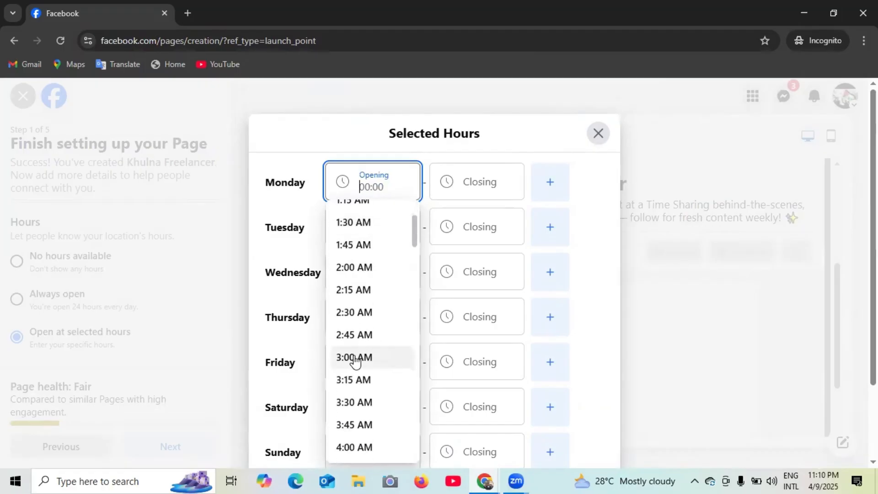
scroll(355, 361, "down", 12)
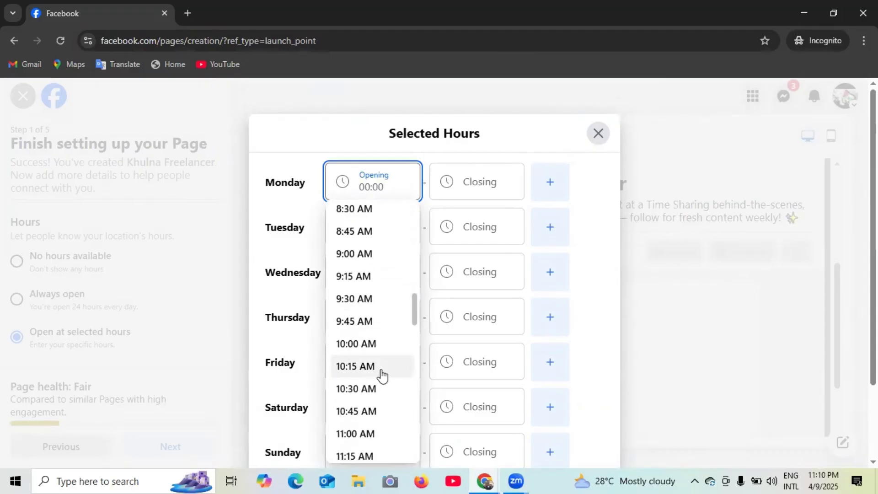
left_click(350, 304)
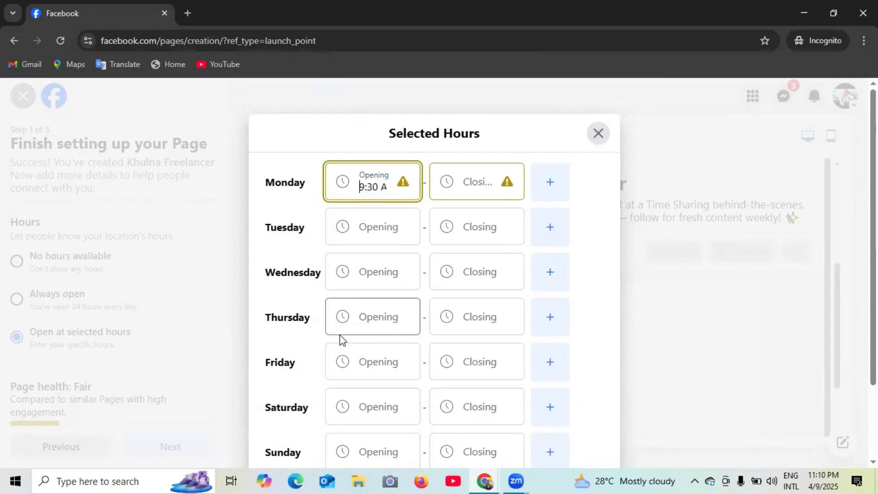
left_click(468, 188)
scroll(491, 393, "down", 15)
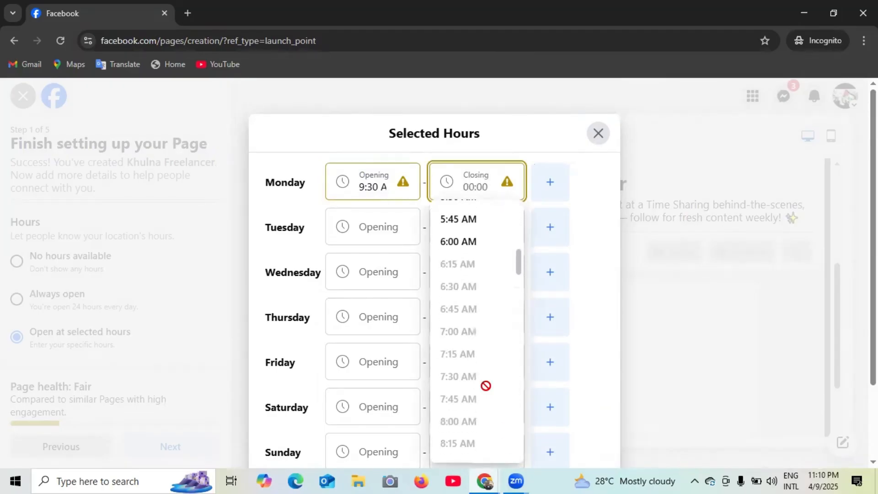
scroll(488, 392, "down", 12)
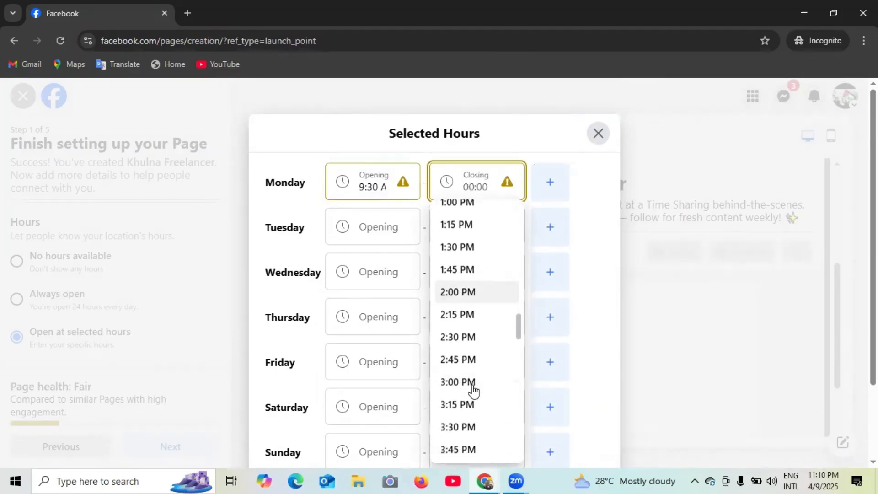
scroll(473, 392, "down", 7)
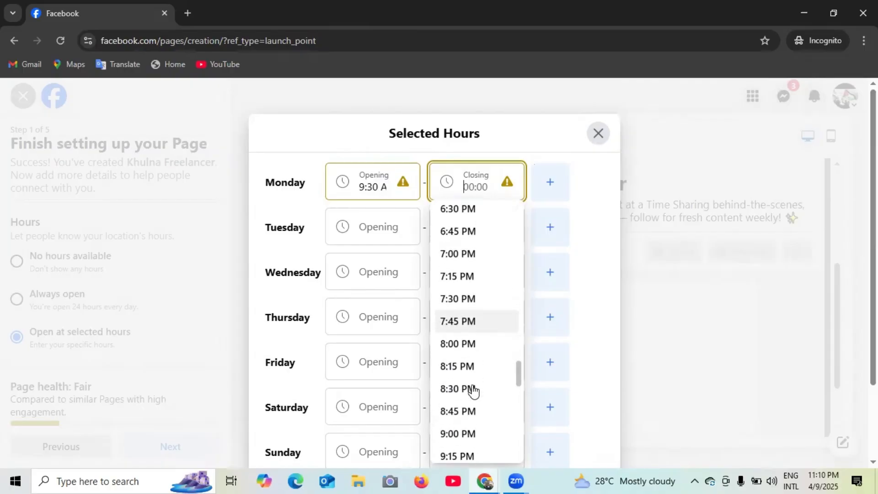
scroll(471, 393, "down", 3)
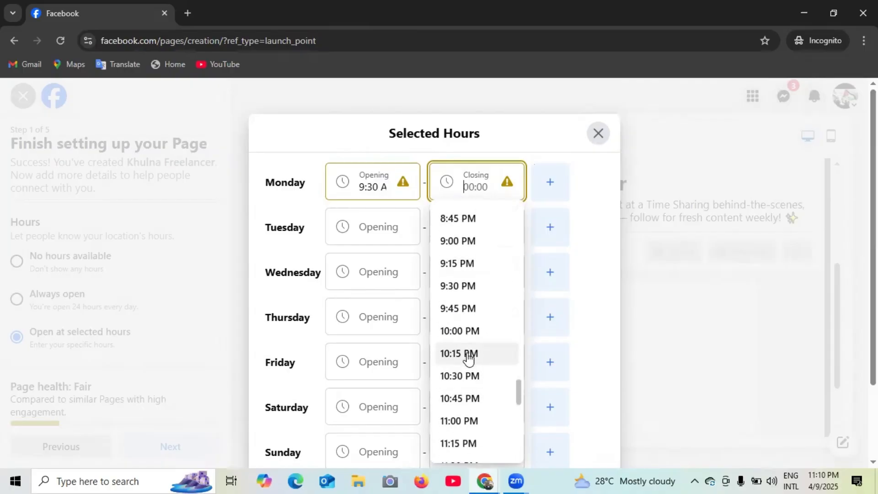
left_click(455, 333)
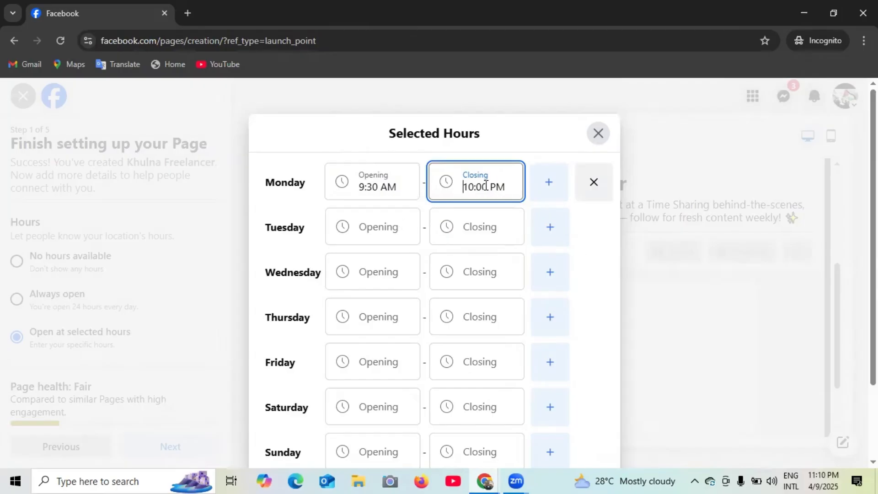
scroll(366, 224, "down", 2)
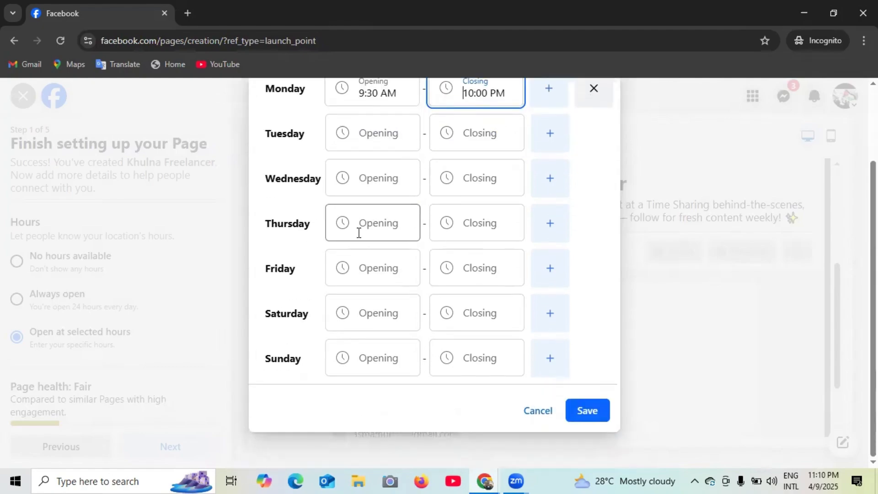
scroll(366, 234, "up", 2)
- Give Tuesday an opening time of 9:30 AM and a closing time of 10:00 PM
left_click(385, 233)
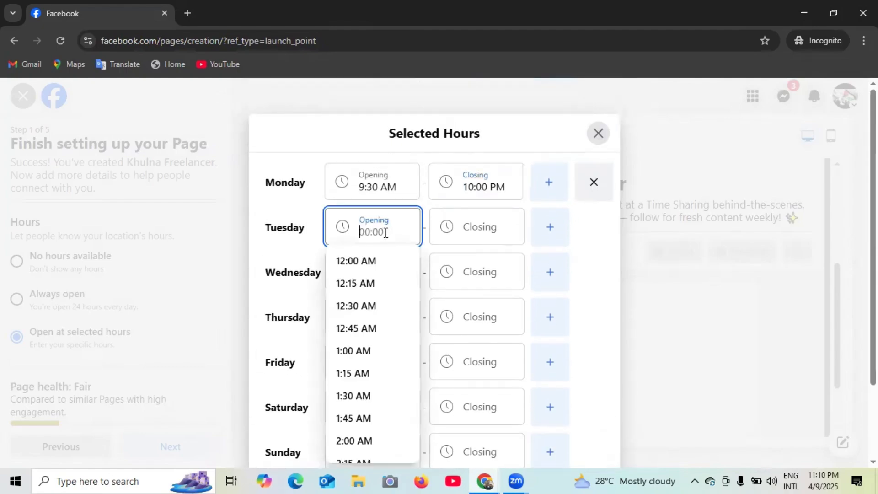
scroll(343, 385, "down", 20)
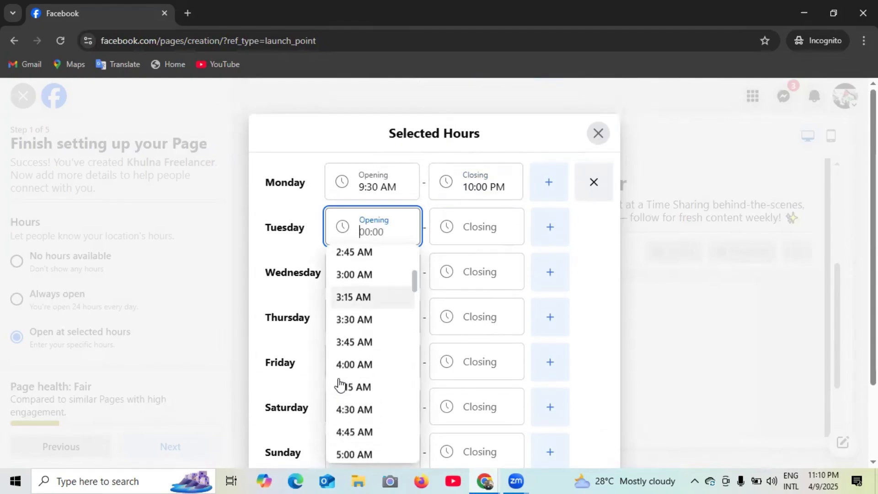
scroll(344, 385, "down", 5)
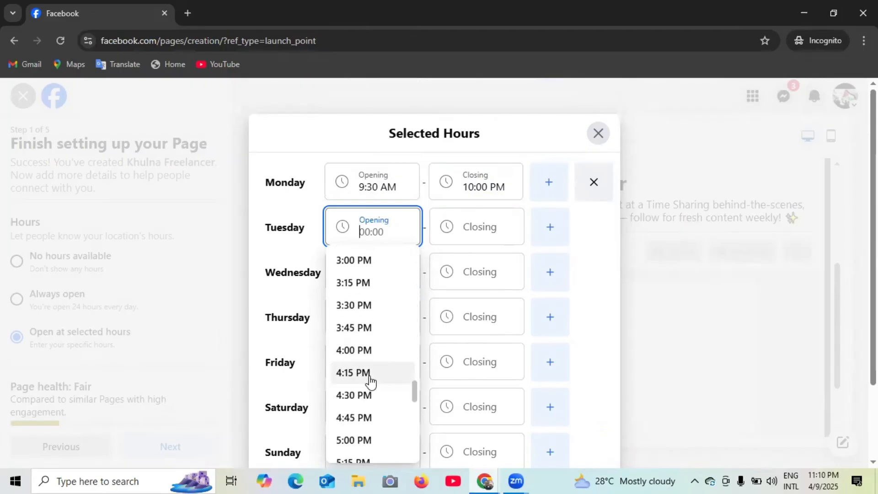
scroll(369, 383, "up", 12)
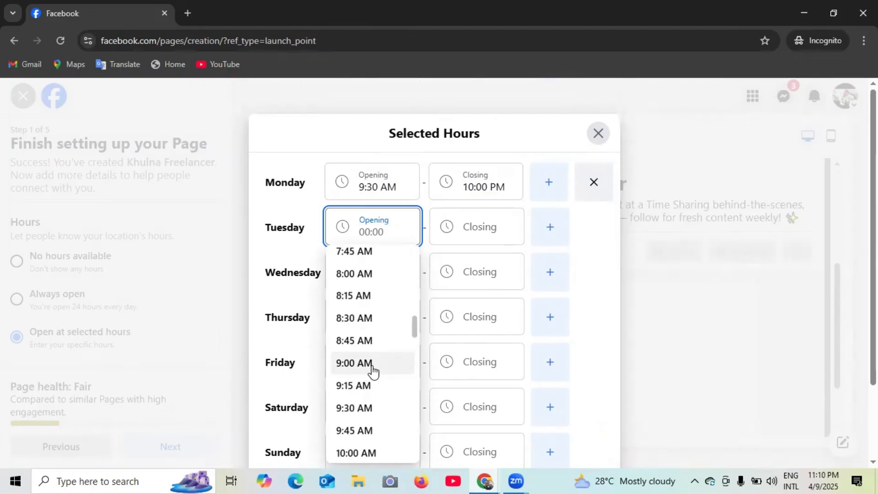
left_click(358, 408)
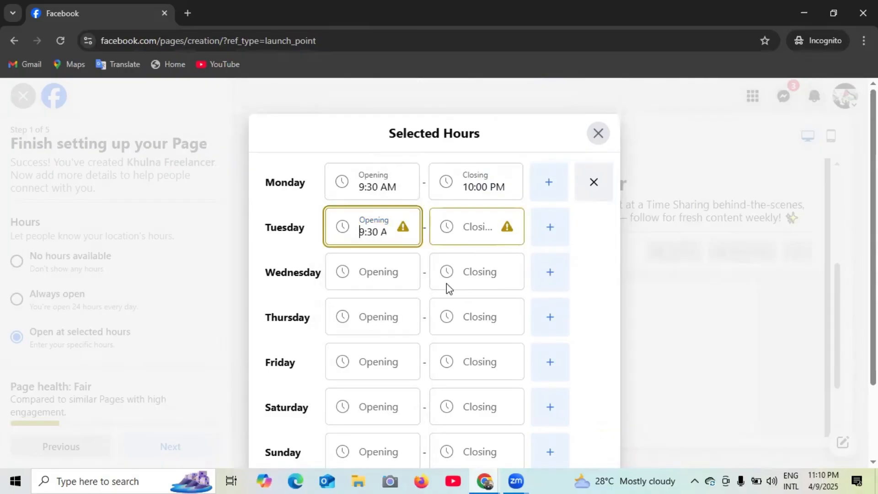
left_click(488, 235)
scroll(469, 361, "down", 20)
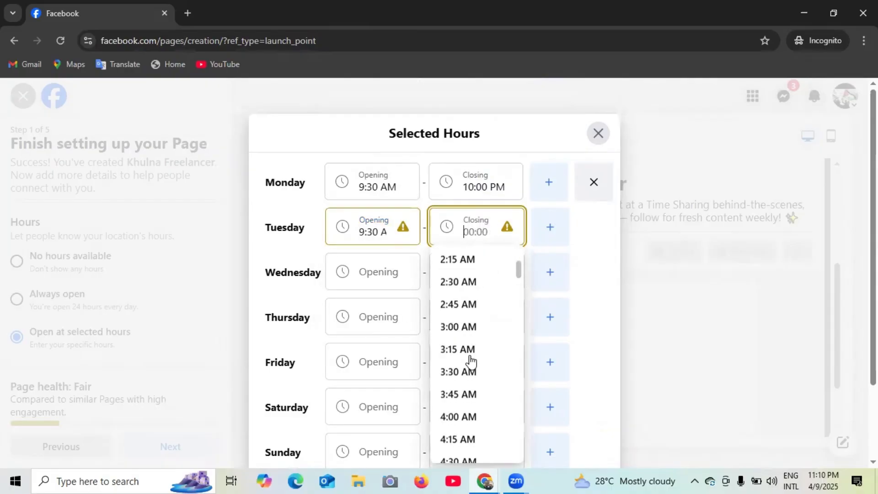
scroll(465, 359, "down", 10)
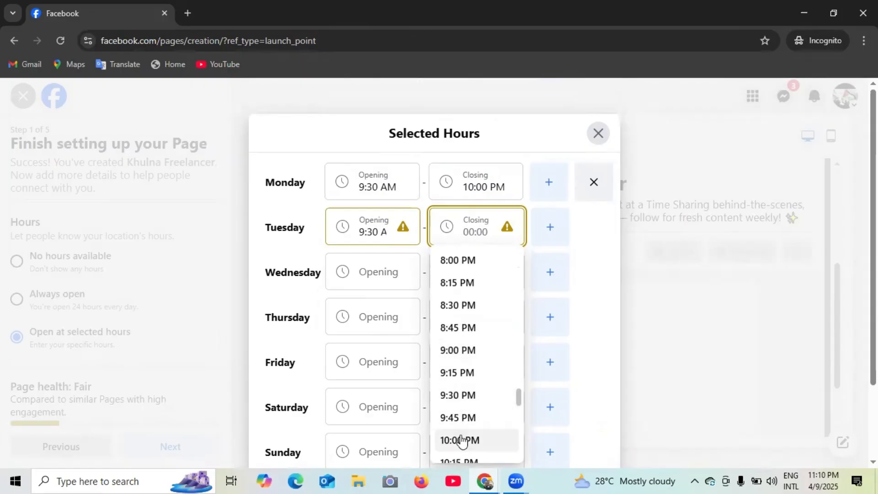
left_click(457, 440)
- Cancel the Selected Hours window and set the Page's hours to Always open
scroll(443, 229, "down", 2)
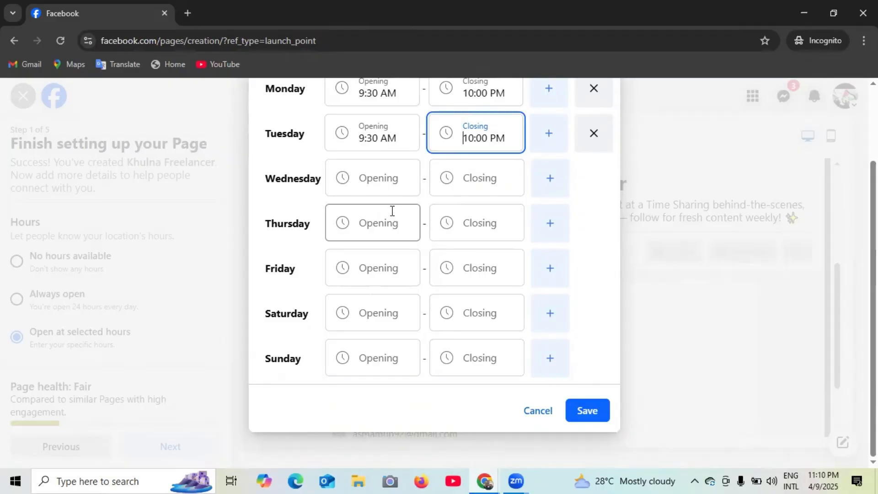
scroll(362, 245, "up", 1)
scroll(361, 245, "up", 2)
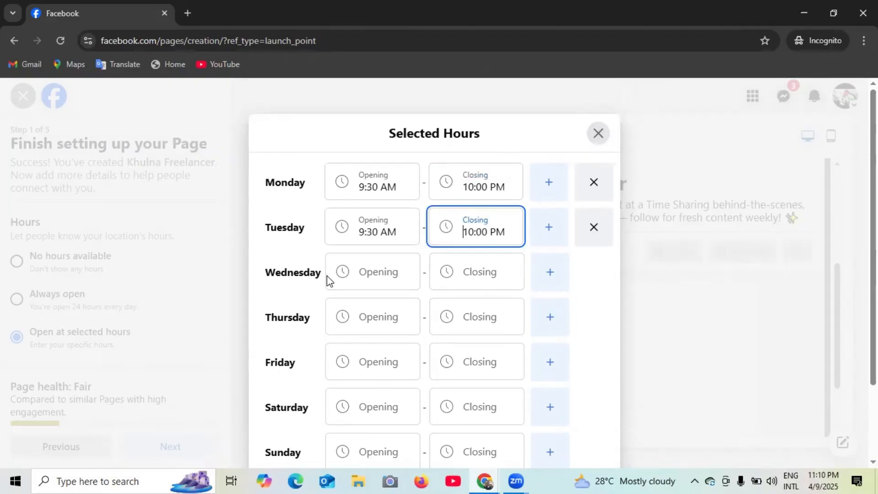
scroll(327, 281, "down", 3)
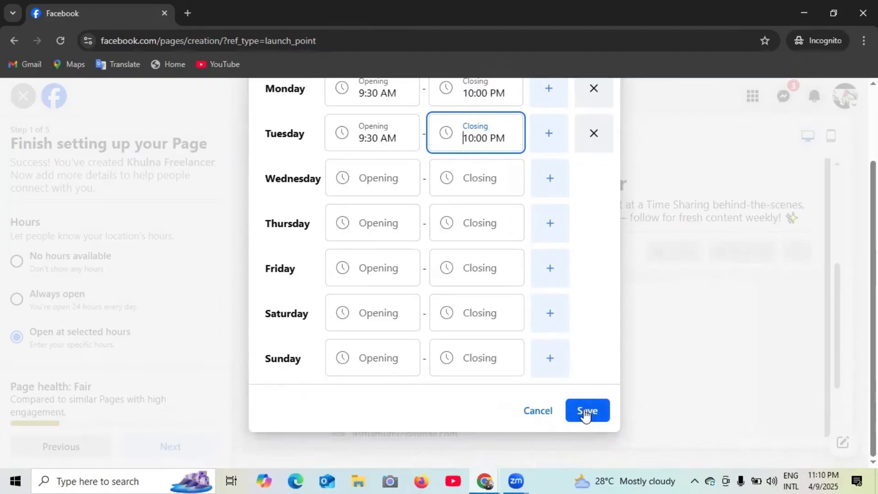
scroll(434, 152, "up", 3)
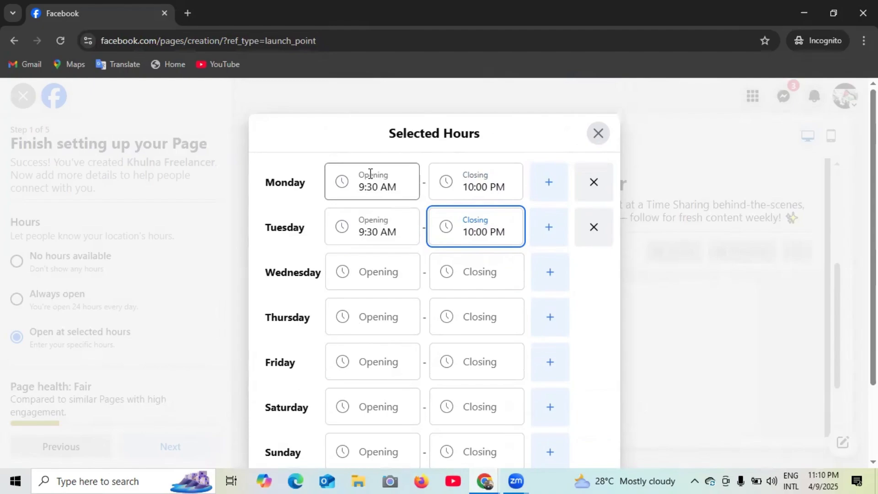
scroll(415, 206, "down", 2)
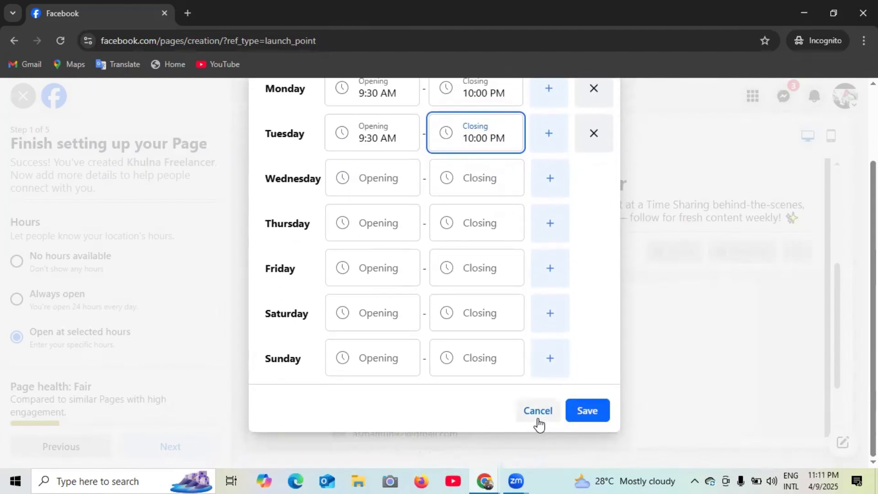
left_click(538, 416)
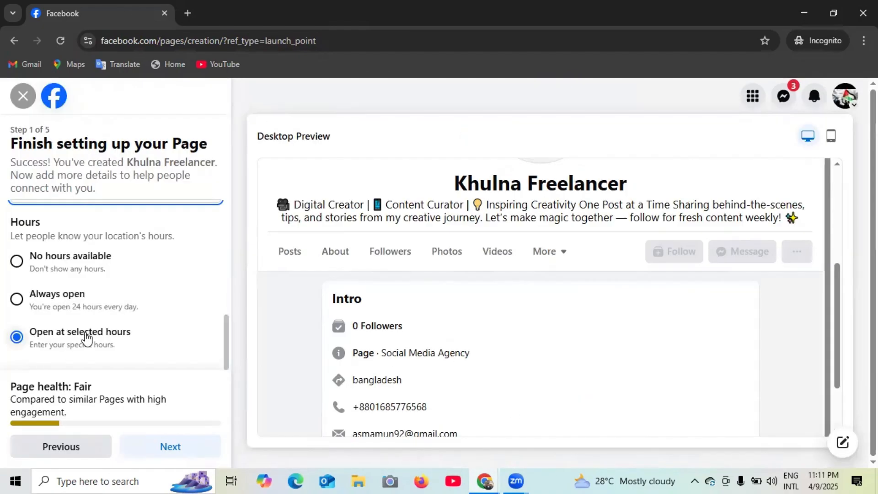
left_click(15, 300)
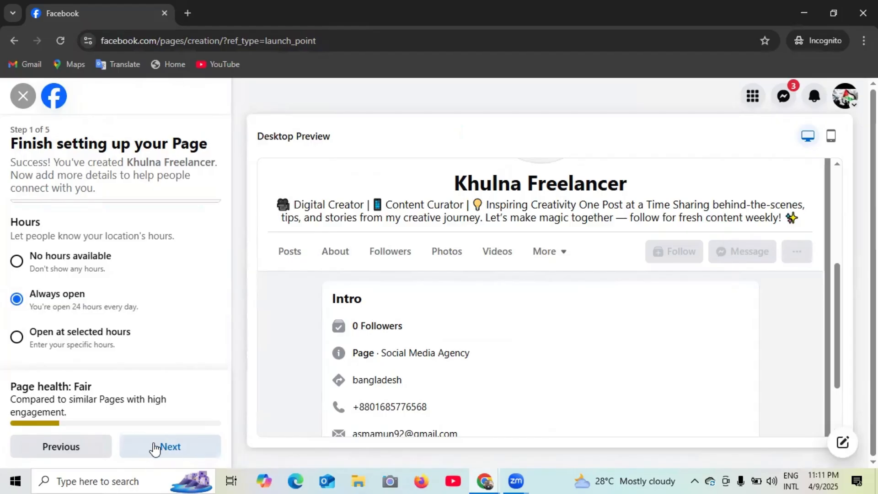
- Continue past Step 1 to the Customize your Page step
left_click(162, 444)
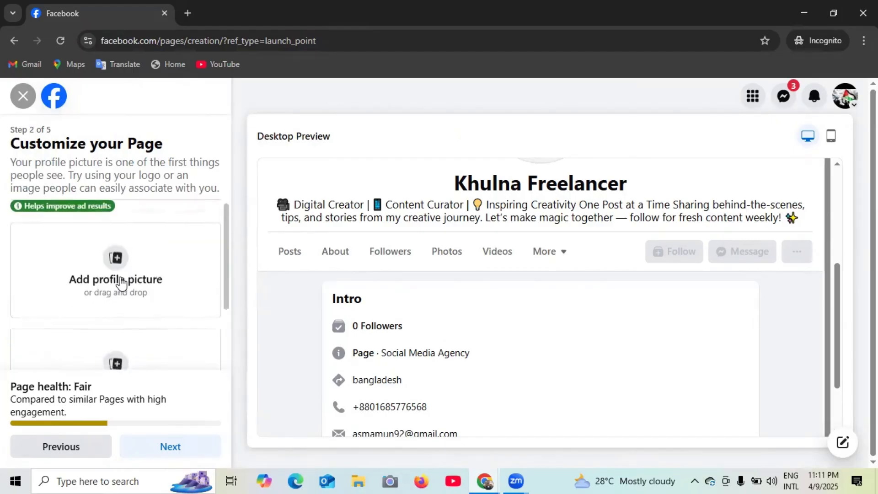
- Review the Customize your Page preview, close the Messenger chat, and bring up Chrome's window previews
scroll(102, 298, "down", 2)
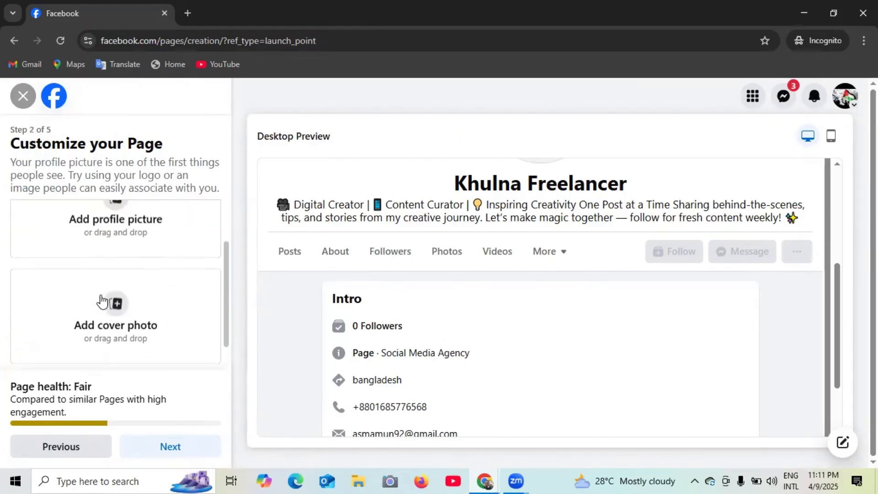
scroll(105, 297, "up", 2)
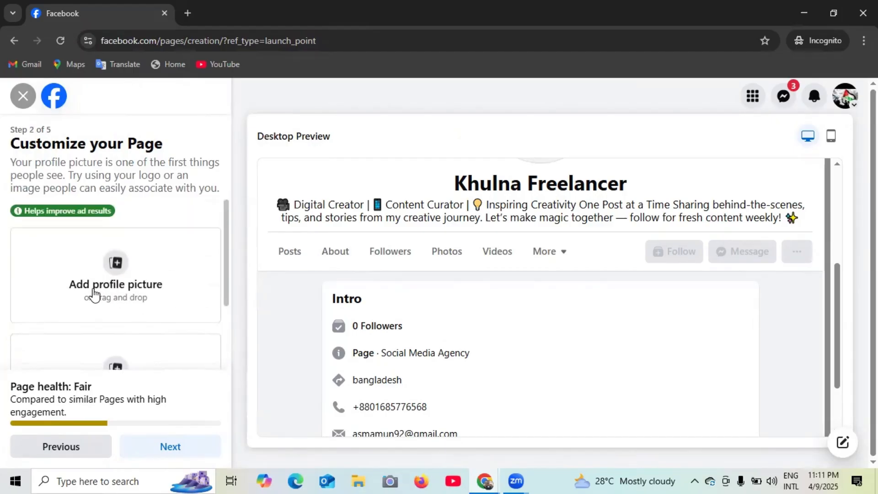
scroll(95, 295, "down", 2)
scroll(181, 298, "up", 2)
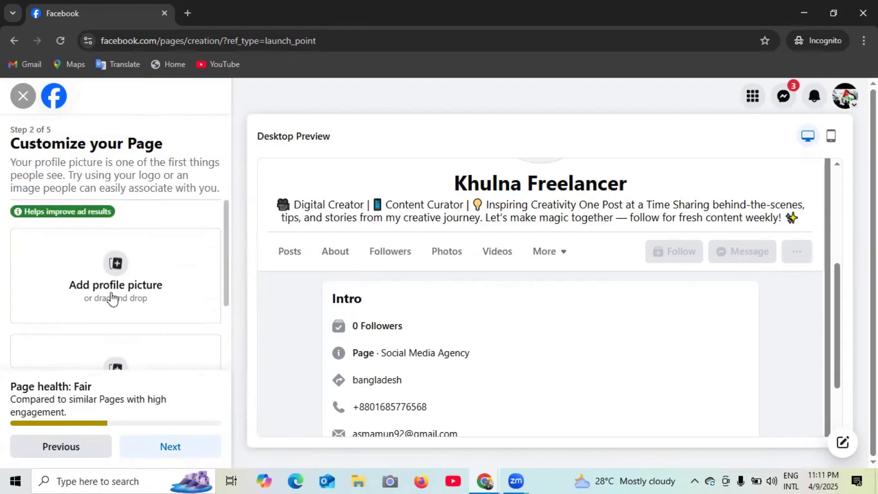
scroll(112, 298, "down", 2)
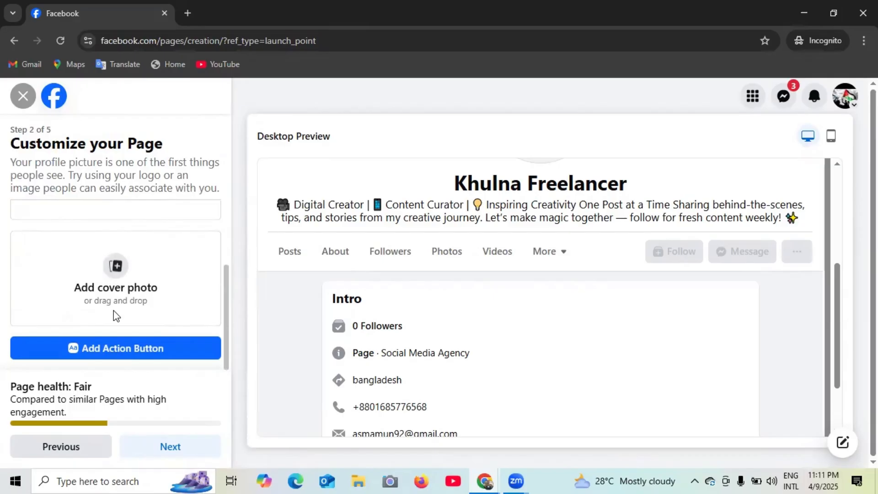
scroll(118, 315, "up", 2)
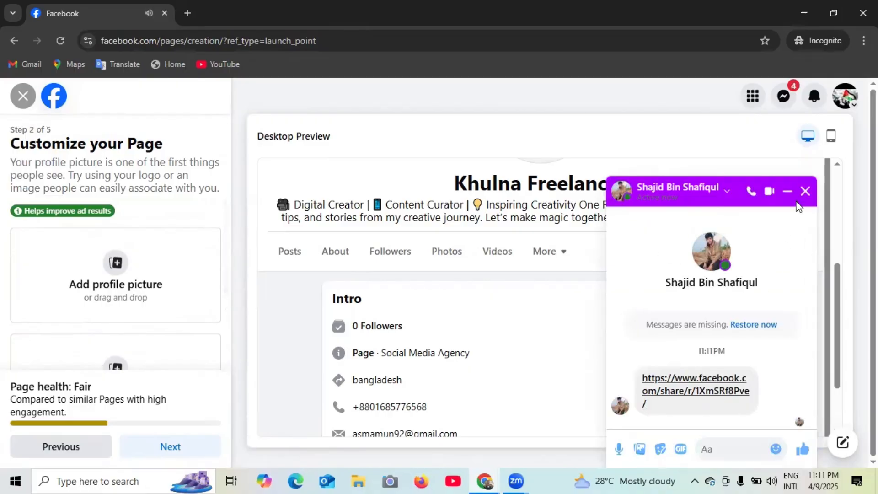
left_click(805, 191)
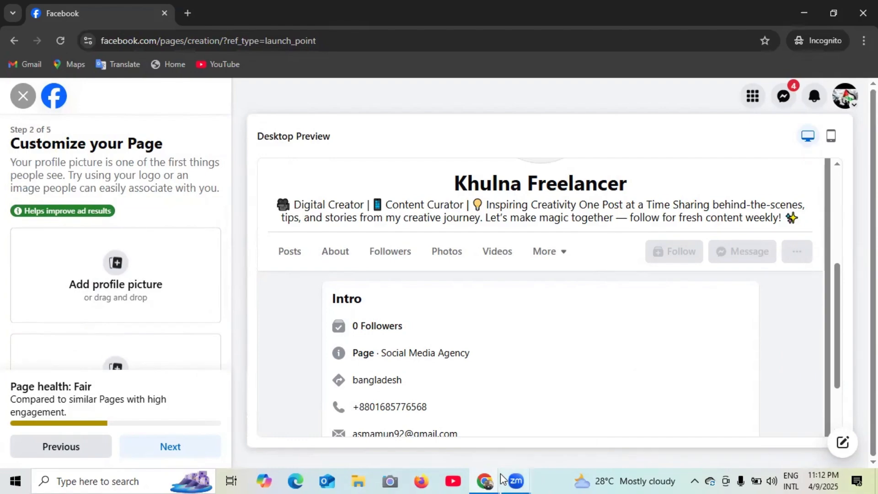
left_click(484, 481)
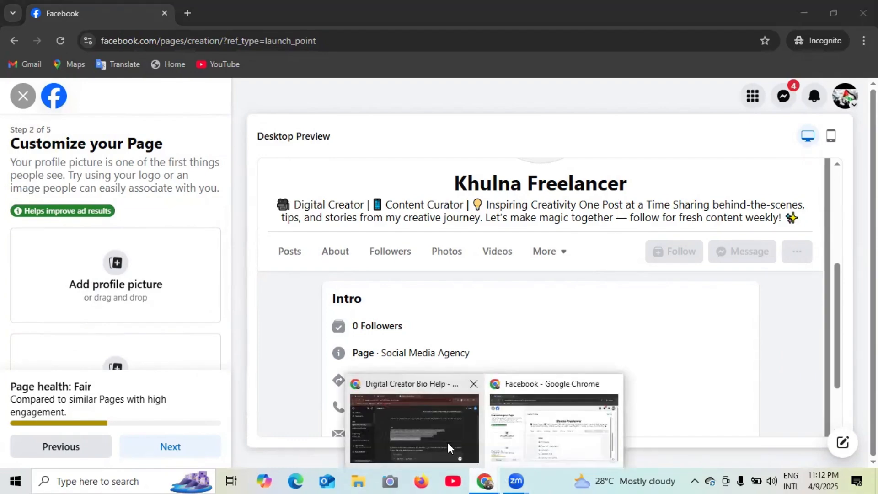
- Switch to the ChatGPT window and load canva.com in that tab
left_click(448, 445)
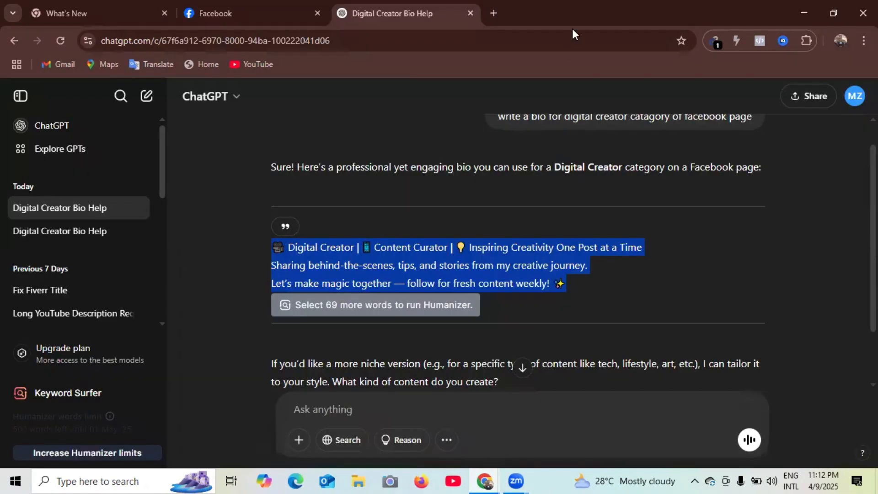
left_click(777, 253)
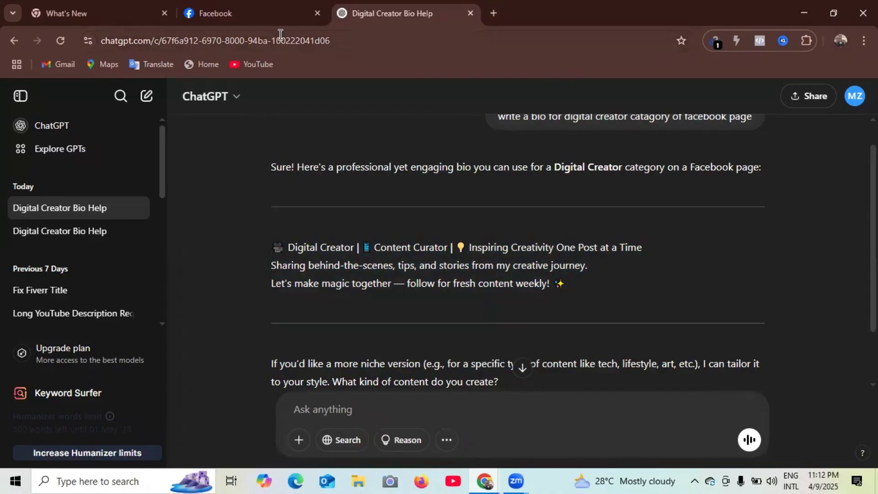
left_click(13, 42)
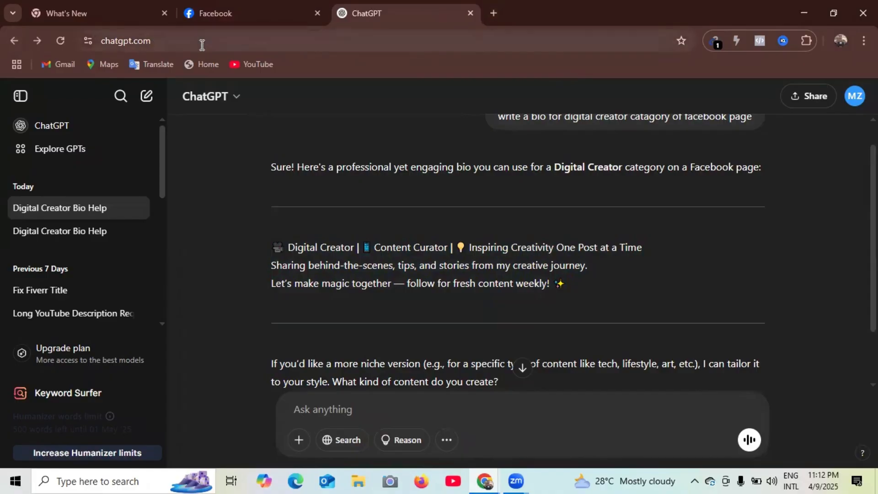
left_click(201, 45)
key("BackSpace")
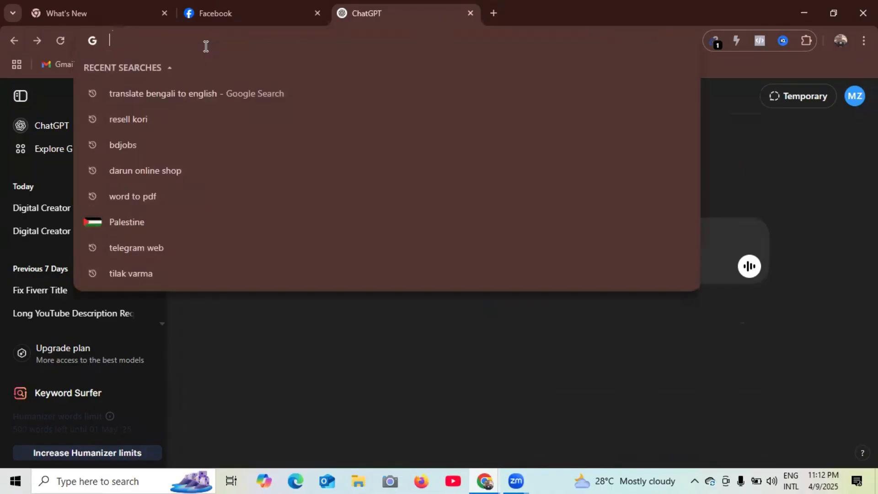
type("c")
key("Return")
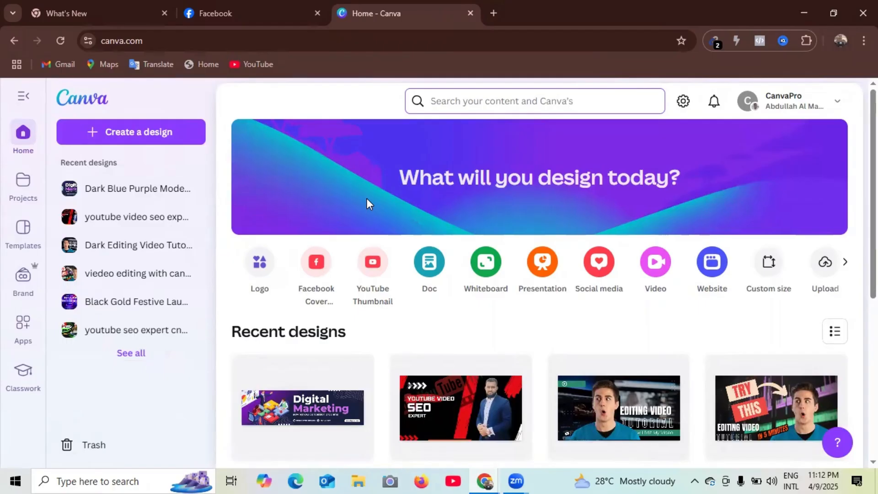
- Search Canva's templates for 'facebook logo'
left_click(485, 103)
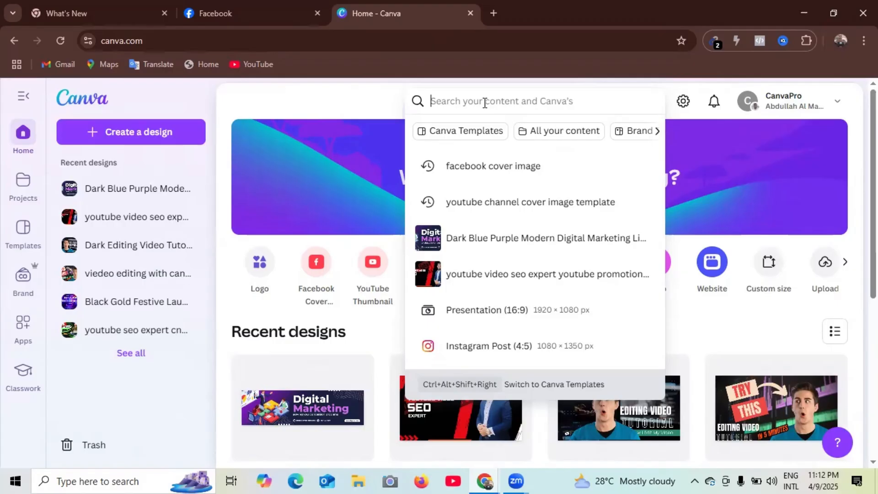
type("f")
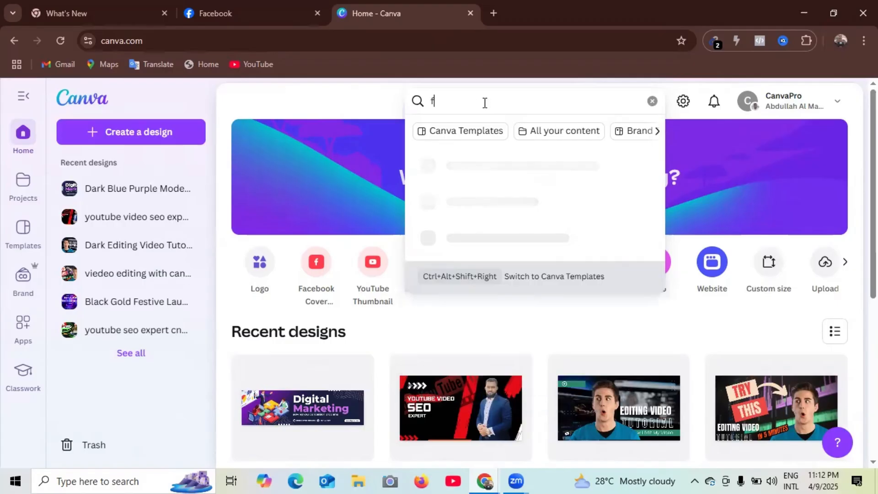
type("acebo")
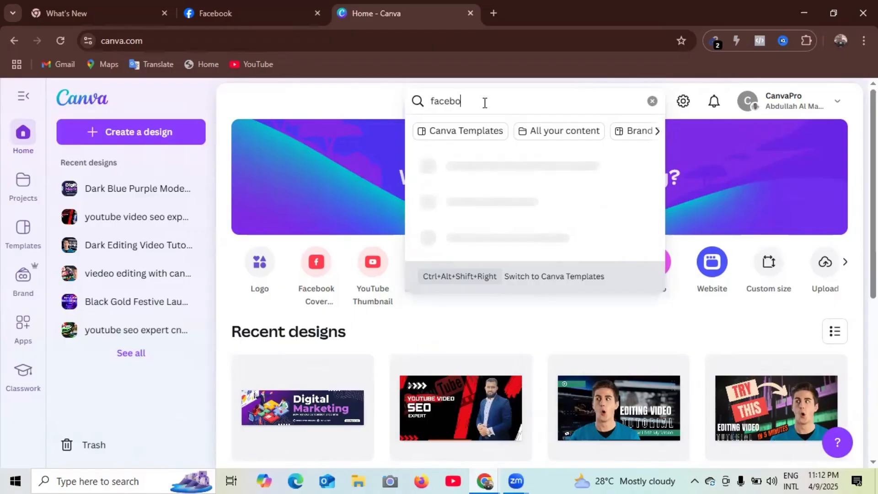
type("ok logo")
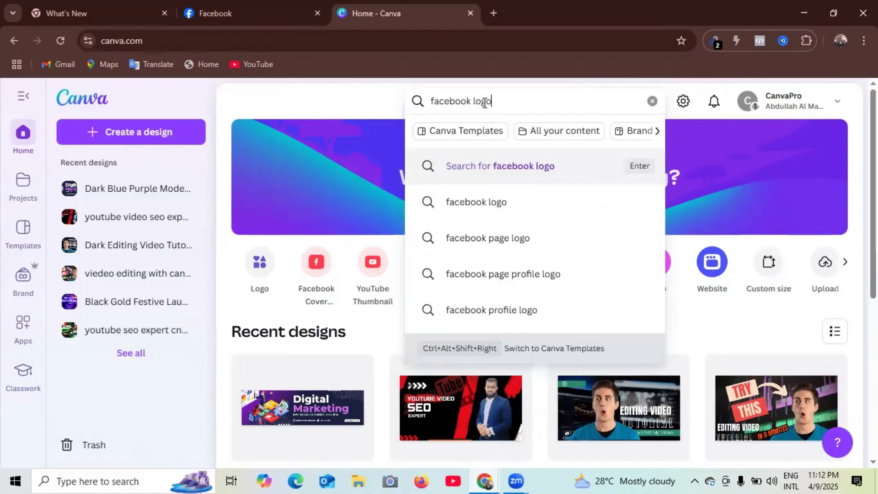
key("Return")
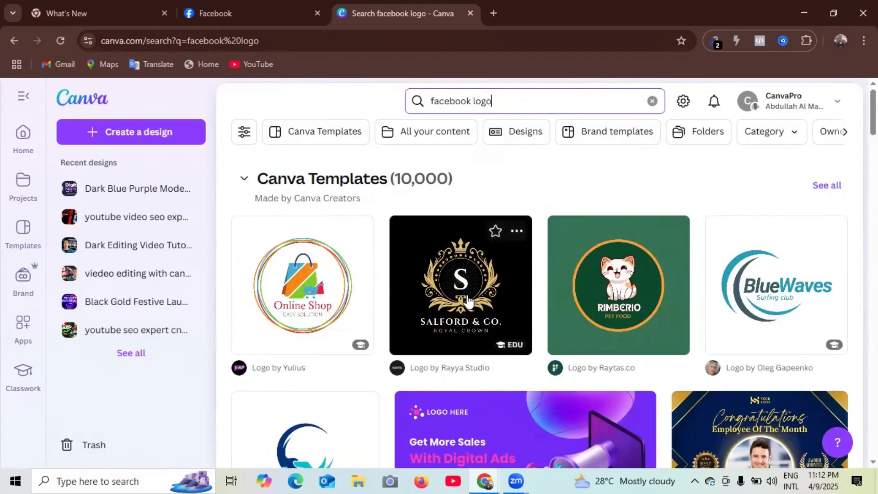
- Browse the results and preview the Music Recording Studio Facebook Post template
scroll(623, 314, "down", 3)
scroll(624, 314, "down", 10)
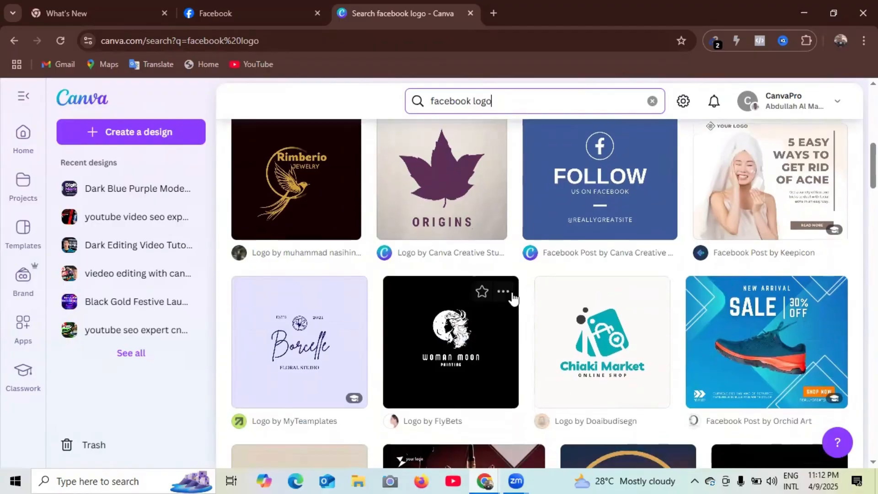
scroll(513, 299, "down", 2)
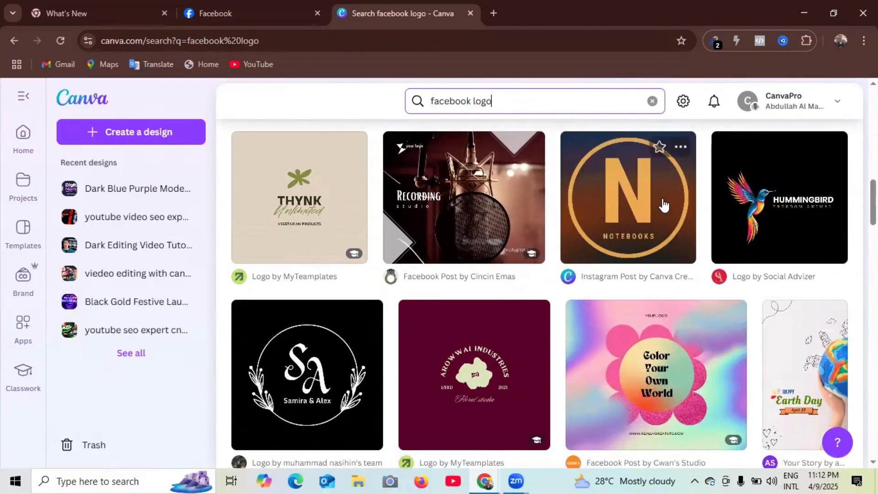
scroll(585, 284, "down", 4)
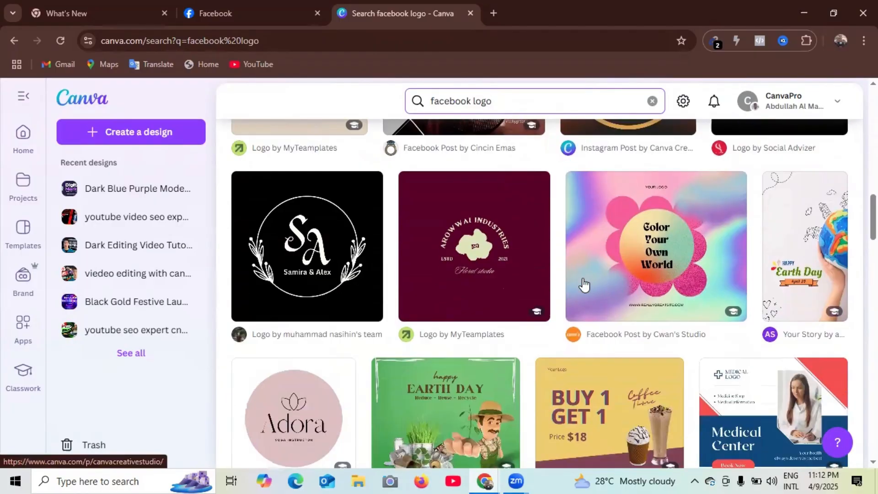
scroll(585, 284, "down", 9)
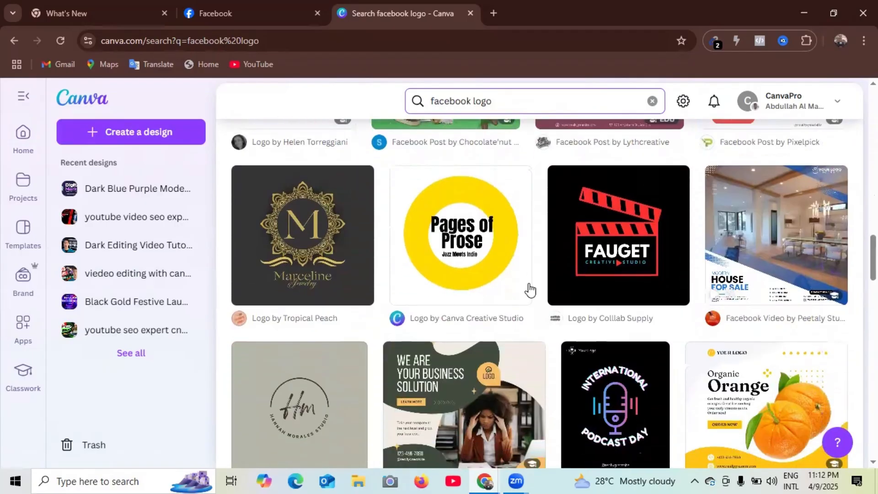
scroll(457, 285, "down", 5)
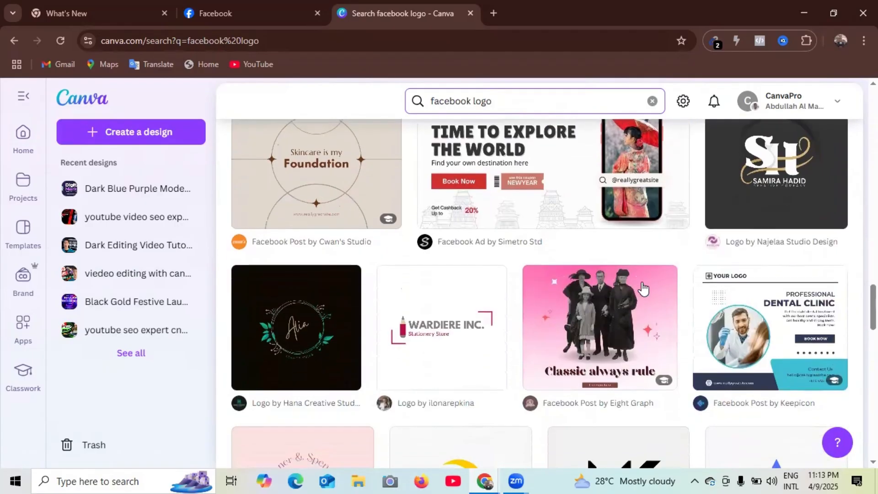
scroll(413, 288, "up", 14)
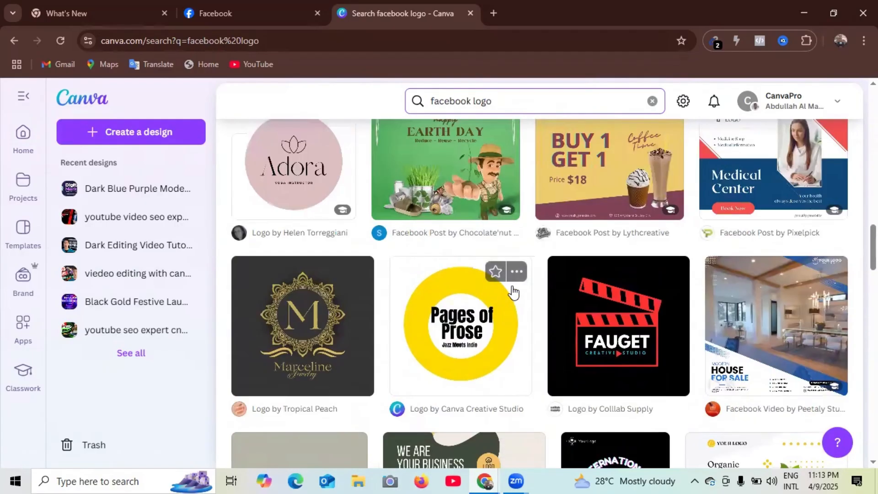
scroll(526, 290, "up", 4)
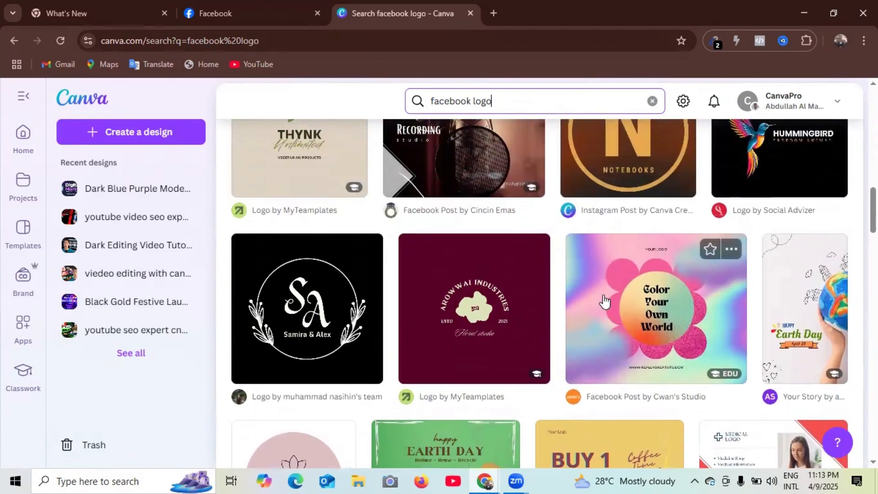
scroll(529, 245, "up", 1)
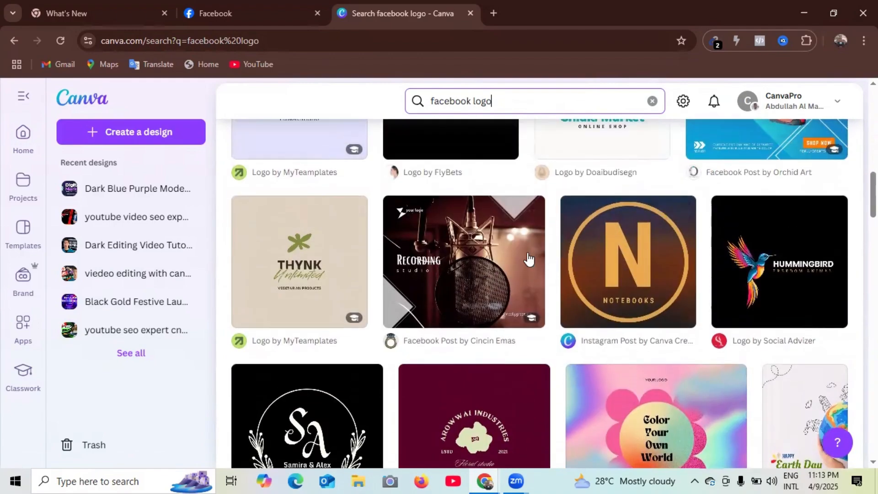
left_click(484, 258)
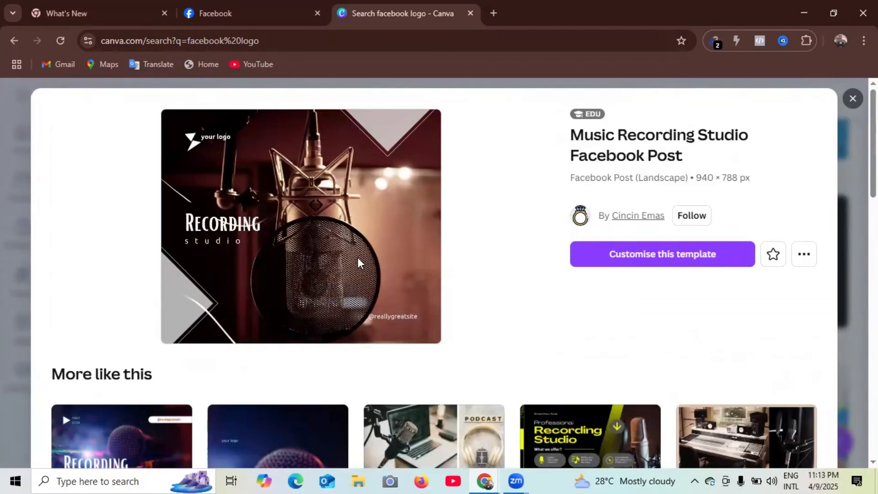
scroll(359, 265, "down", 4)
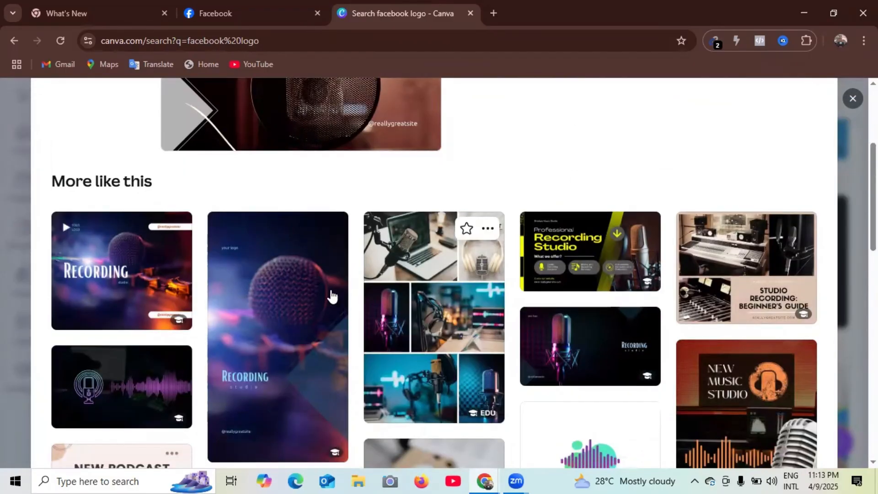
scroll(660, 306, "up", 4)
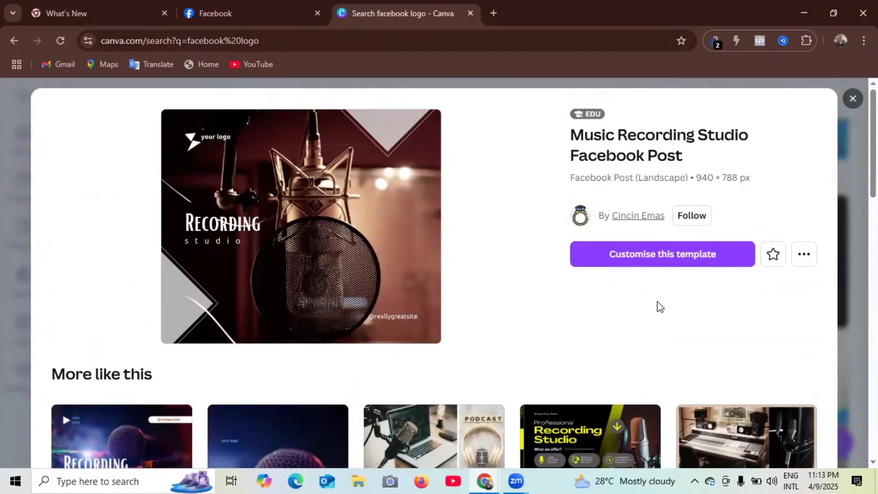
- Open the Music Recording Studio template for editing, download it as a JPG, and return to Facebook
left_click(680, 253)
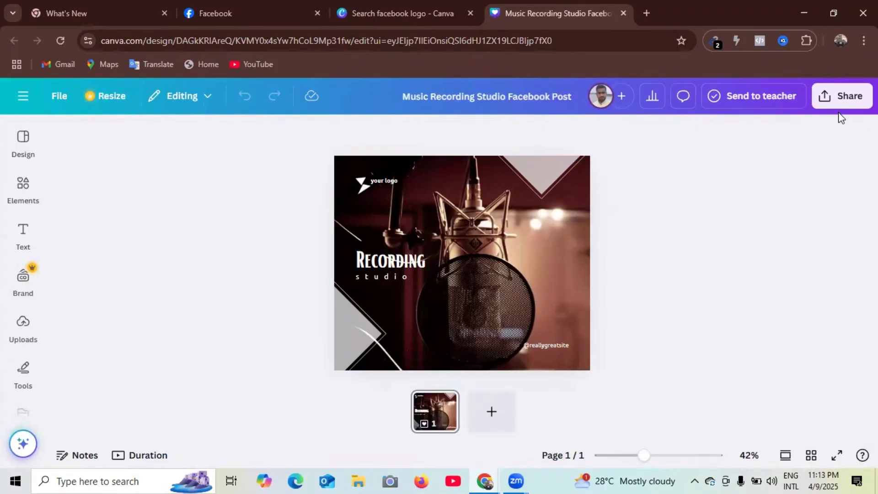
left_click(858, 103)
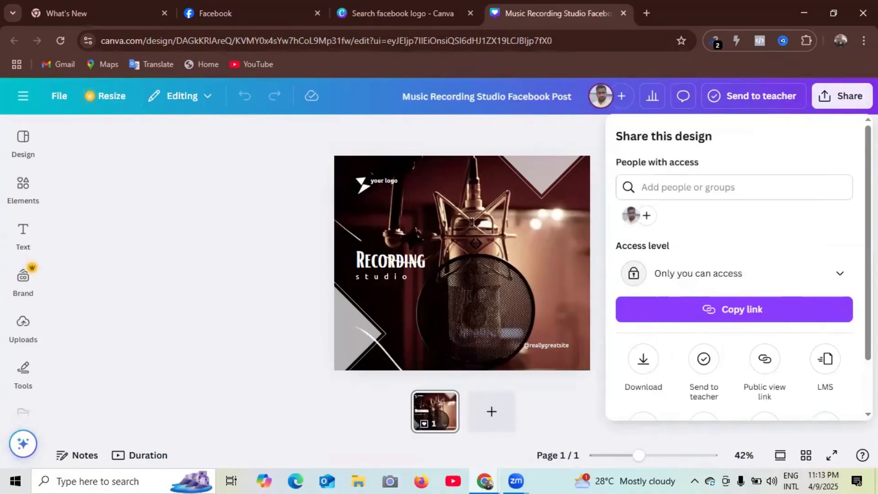
left_click(651, 373)
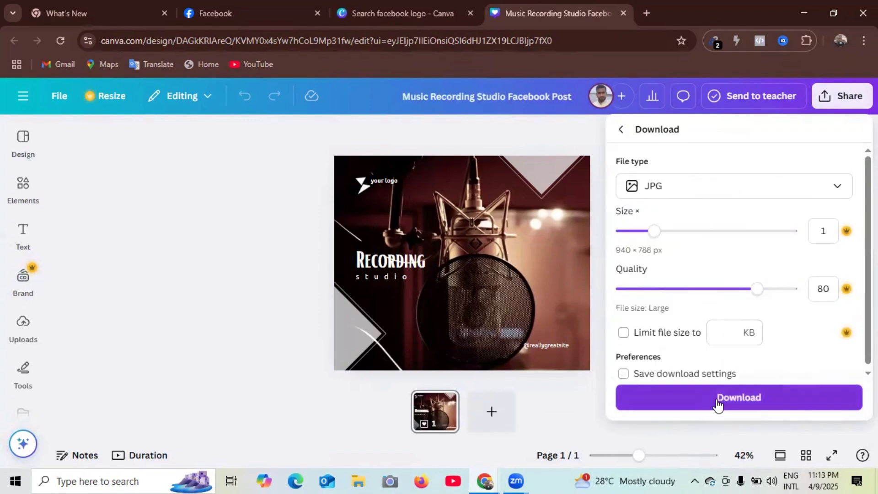
left_click(723, 398)
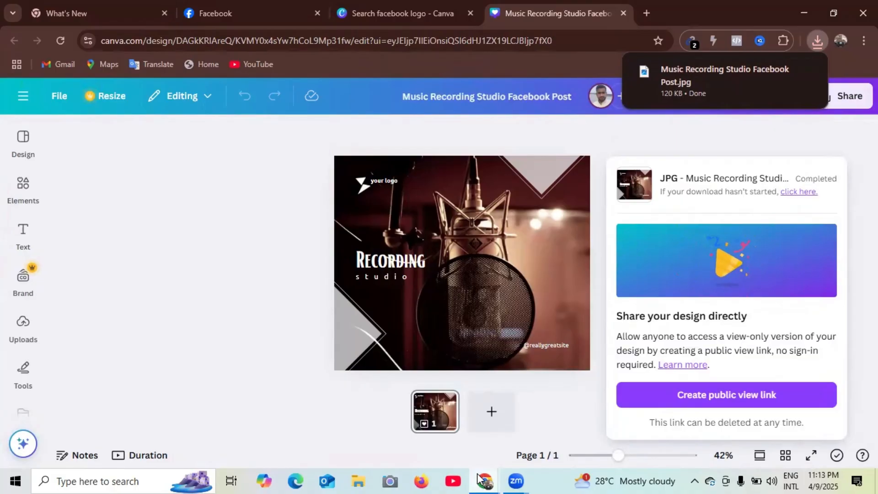
mouse_move(486, 479)
left_click(507, 436)
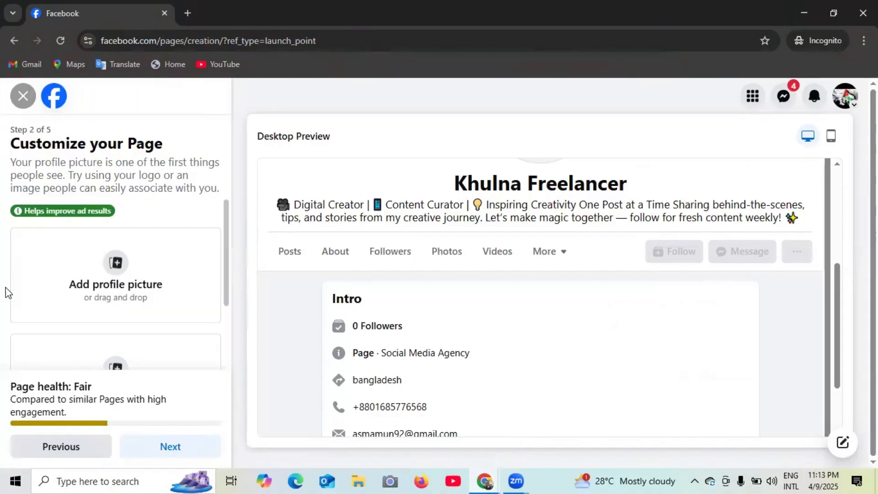
- Upload the Music Recording Studio JPG from Downloads as the page's profile picture
left_click(118, 264)
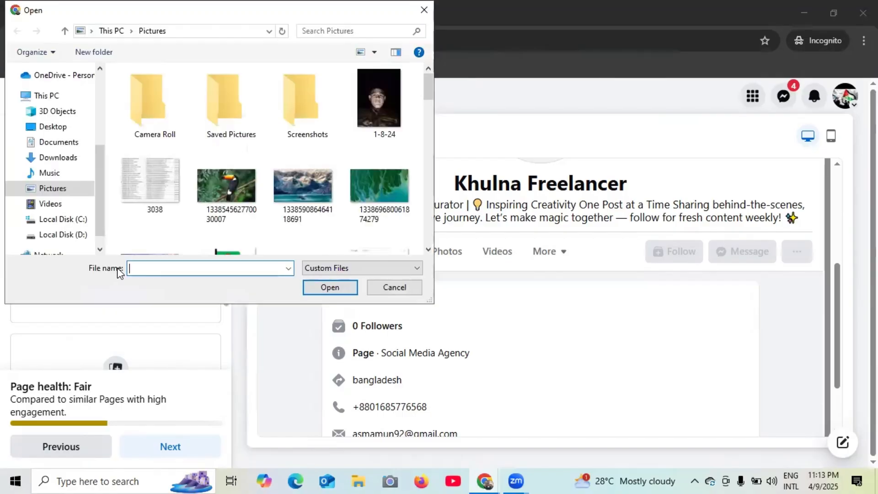
scroll(50, 183, "up", 3)
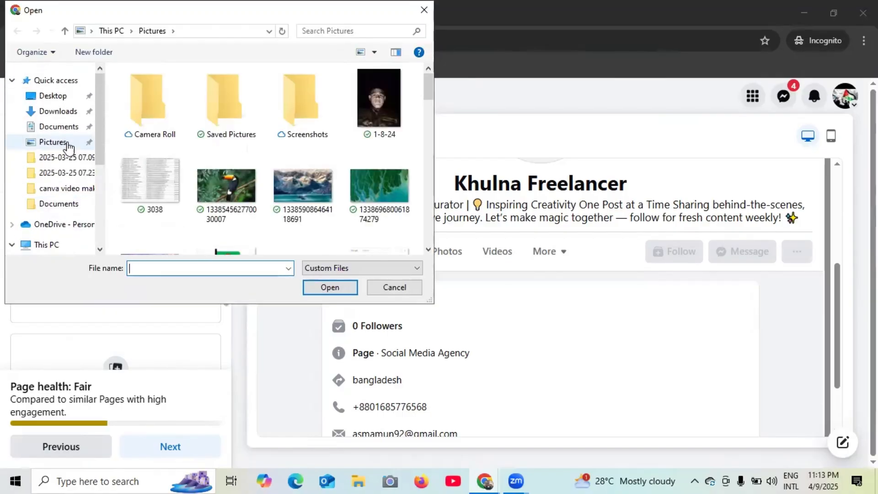
left_click(60, 114)
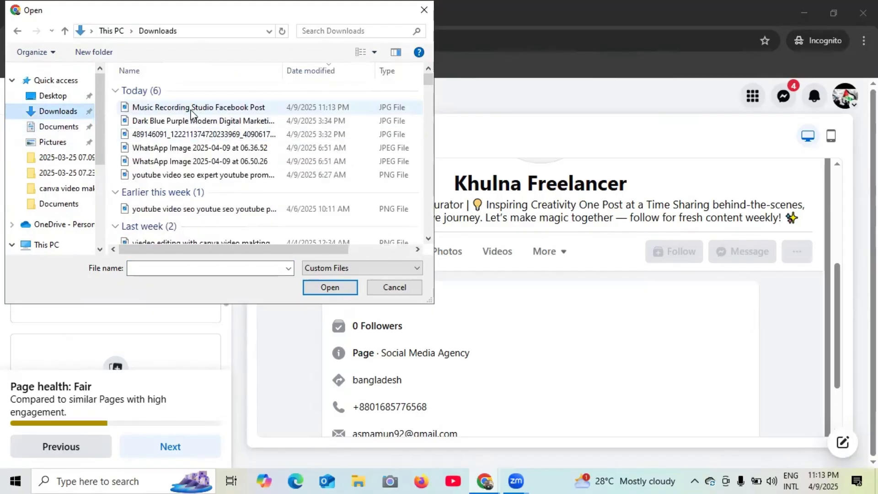
double_click(192, 109)
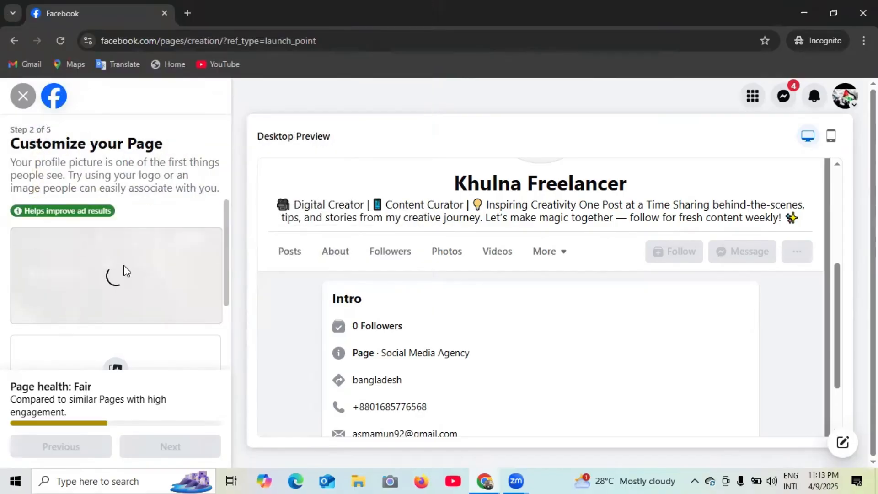
- Check the updated page preview, then bring the Canva design window back to the front
scroll(504, 299, "up", 2)
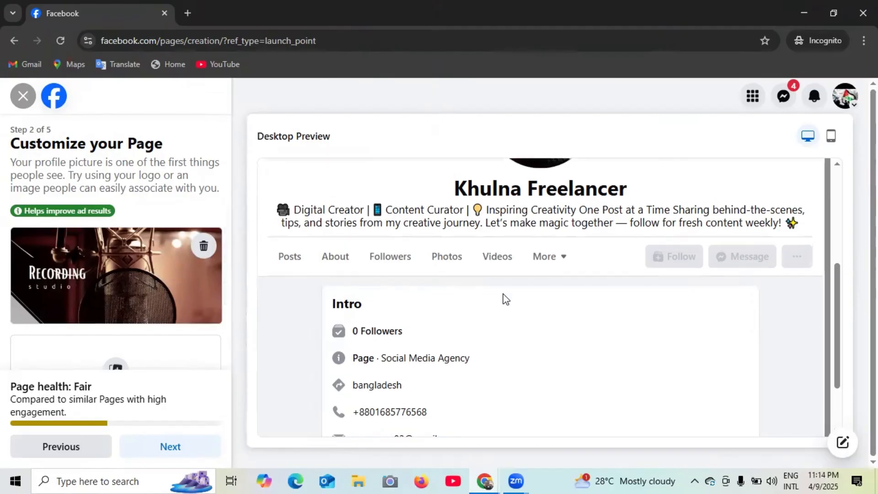
scroll(571, 295, "up", 2)
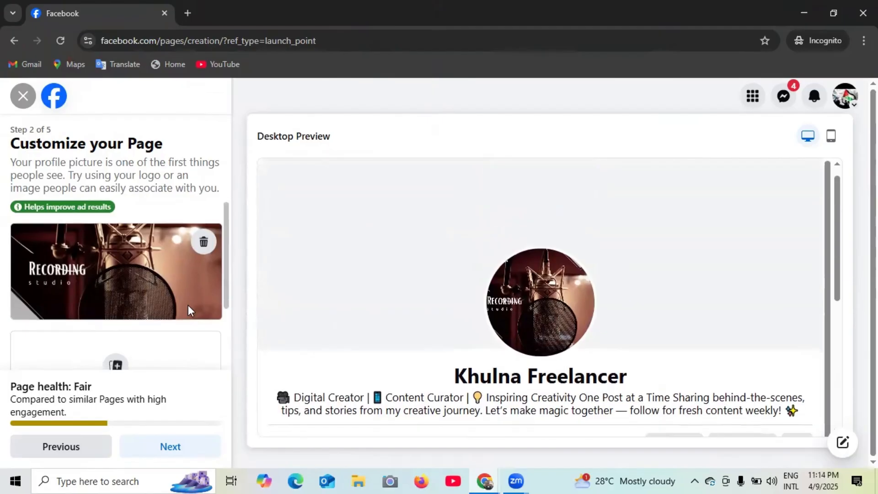
scroll(138, 300, "down", 2)
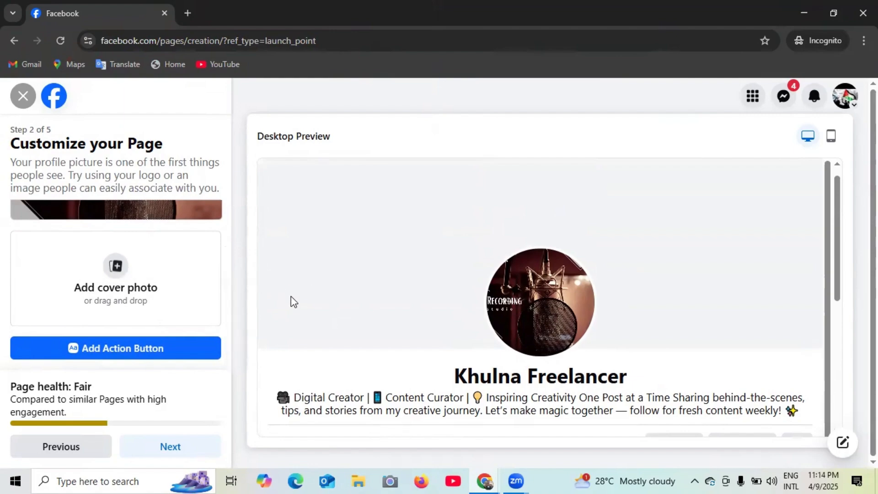
left_click(484, 479)
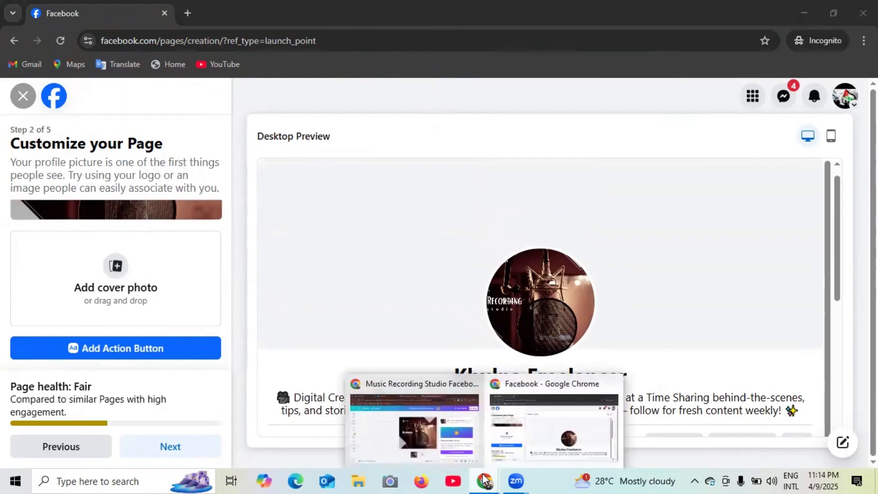
left_click(417, 414)
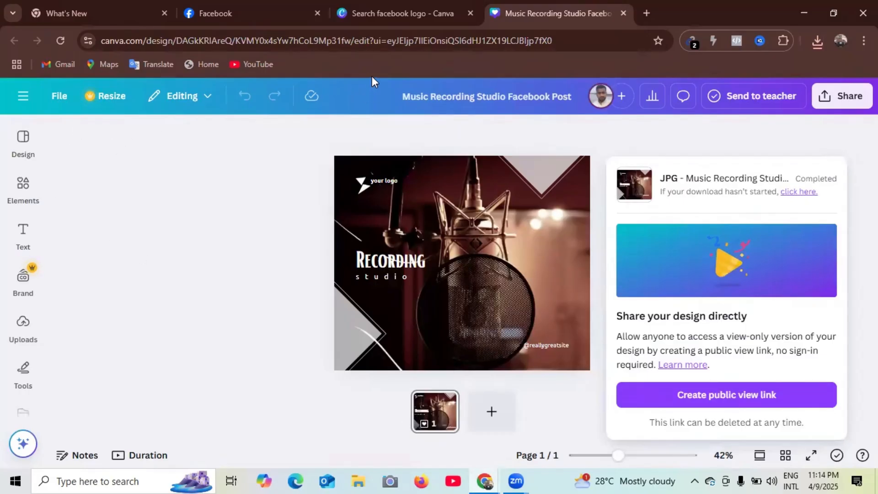
- From Canva's home page, search templates for 'facebook cover image'
left_click(335, 19)
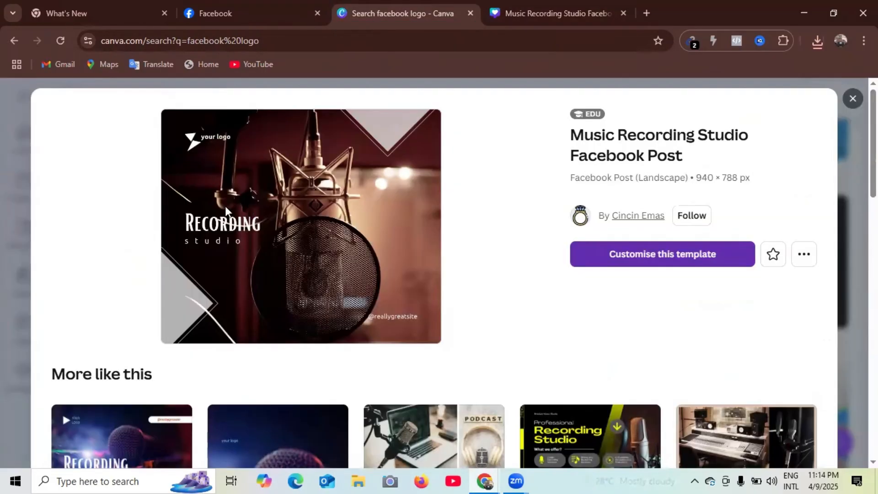
left_click(15, 42)
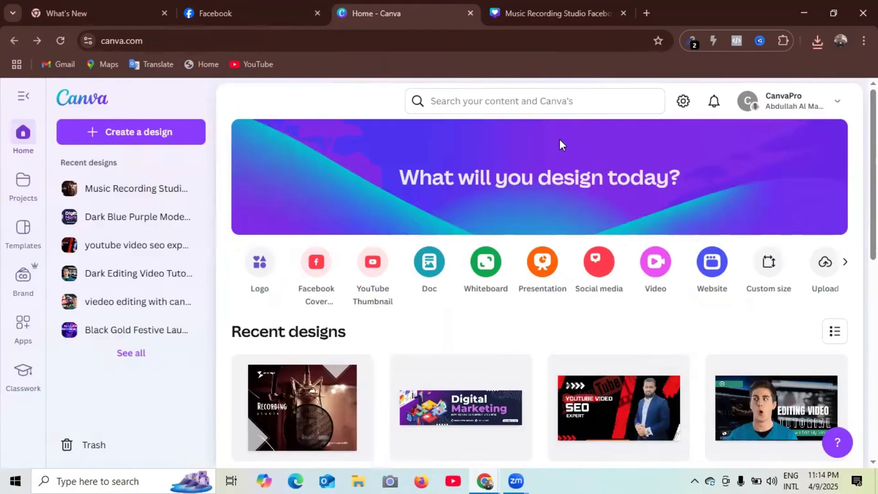
left_click(477, 105)
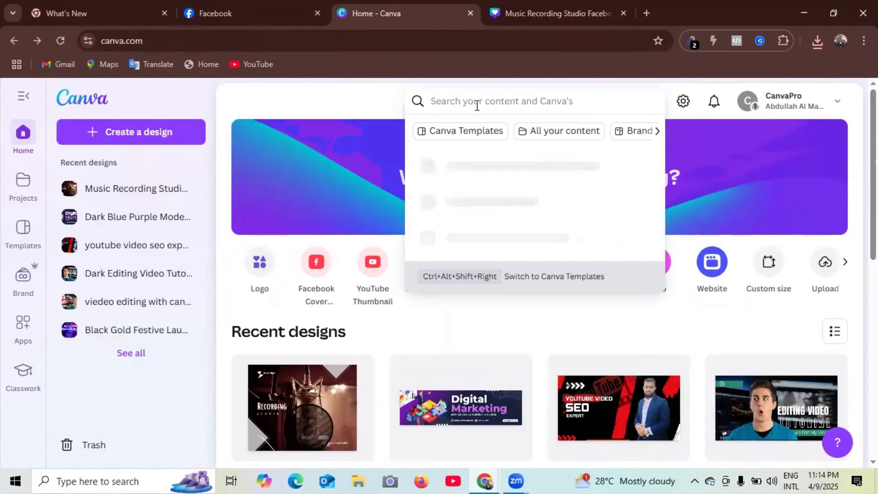
type("faceb")
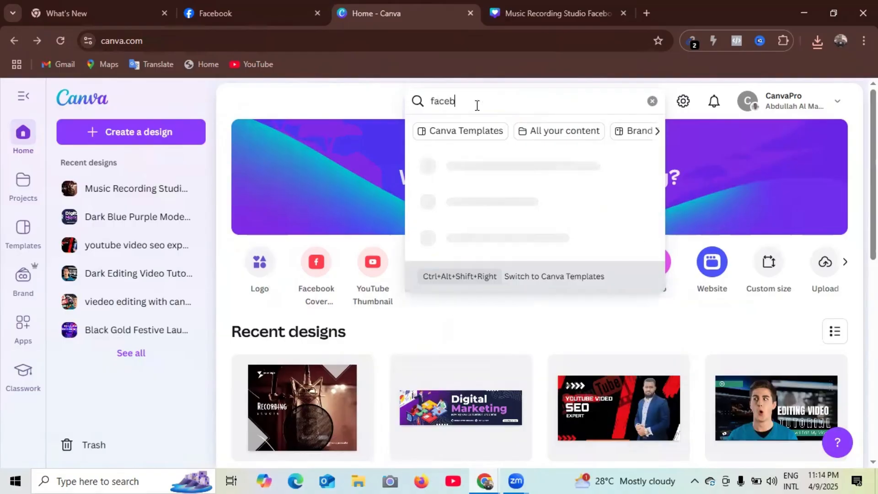
type("ook c")
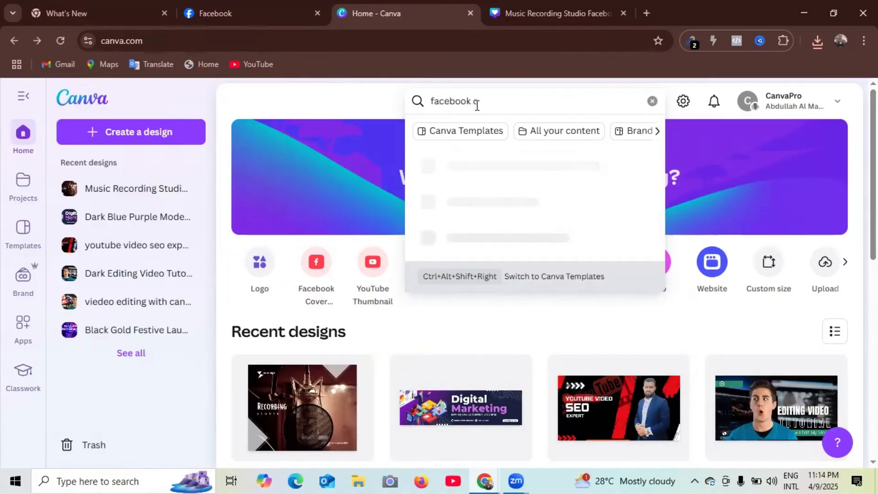
type("over image")
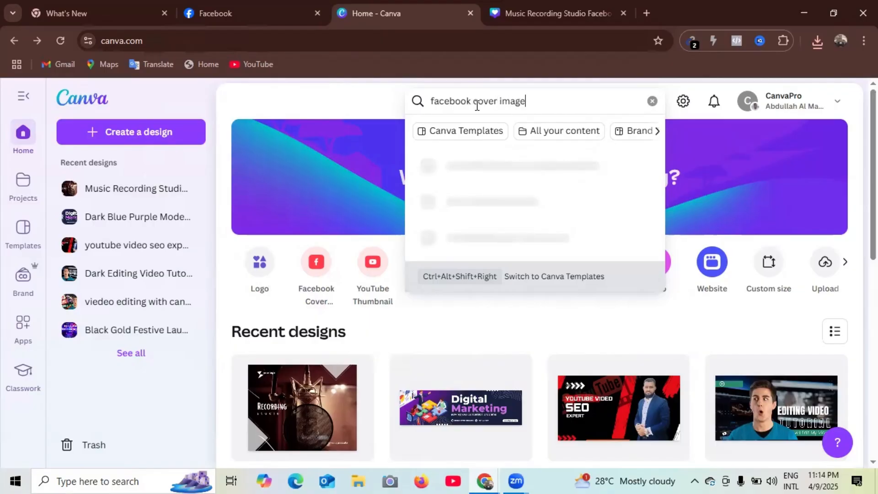
key("Return")
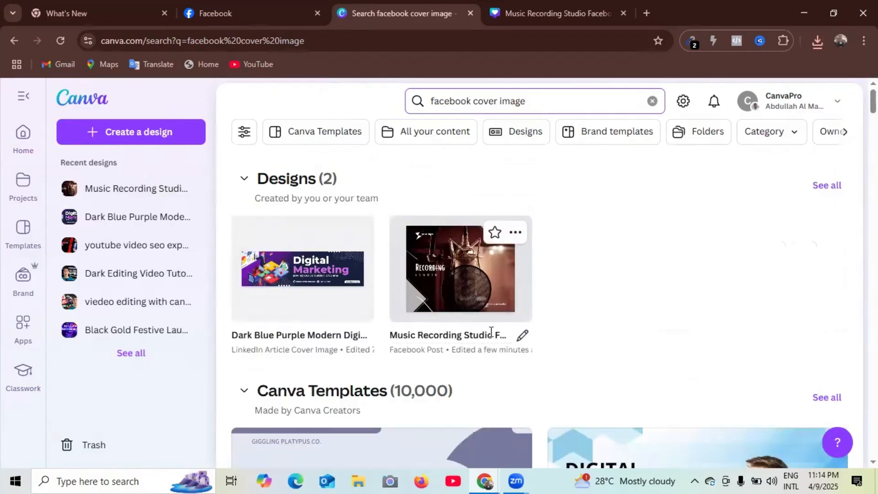
scroll(491, 334, "down", 7)
- Browse the results and open the teal 'hello, i am a GRAPHIC DESIGNER' 2000 × 600 px template preview
scroll(611, 353, "down", 10)
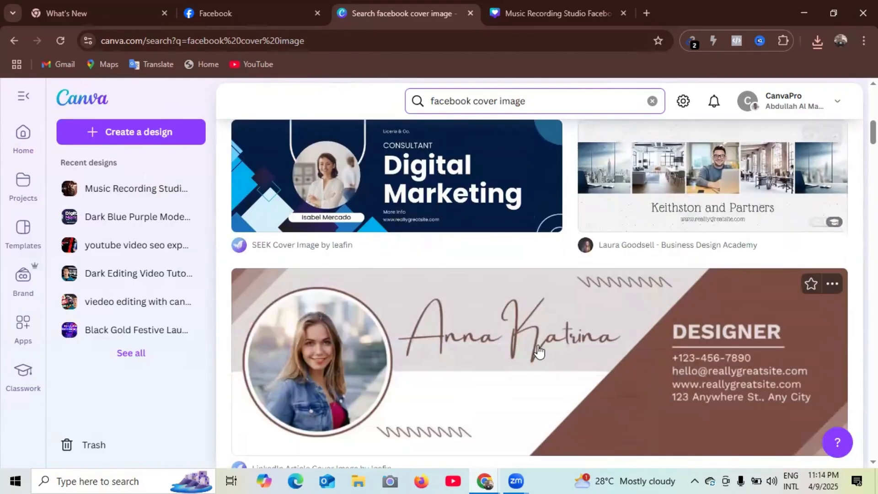
scroll(574, 351, "down", 7)
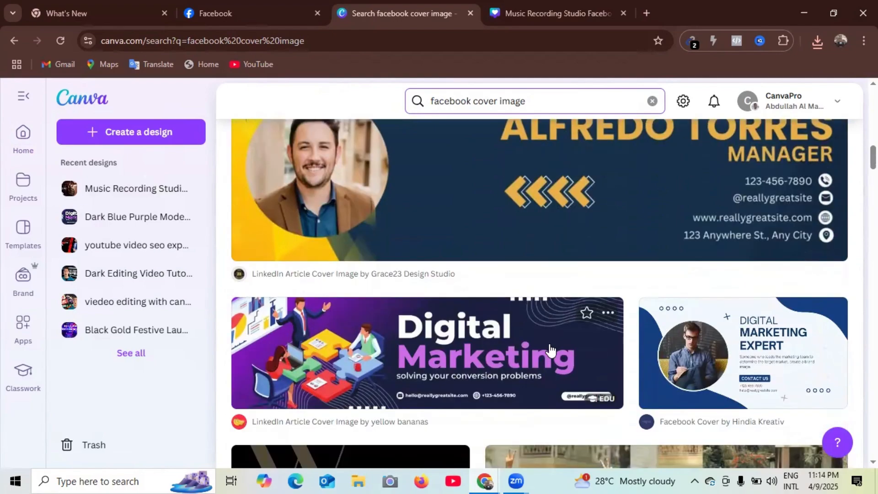
scroll(569, 350, "down", 1)
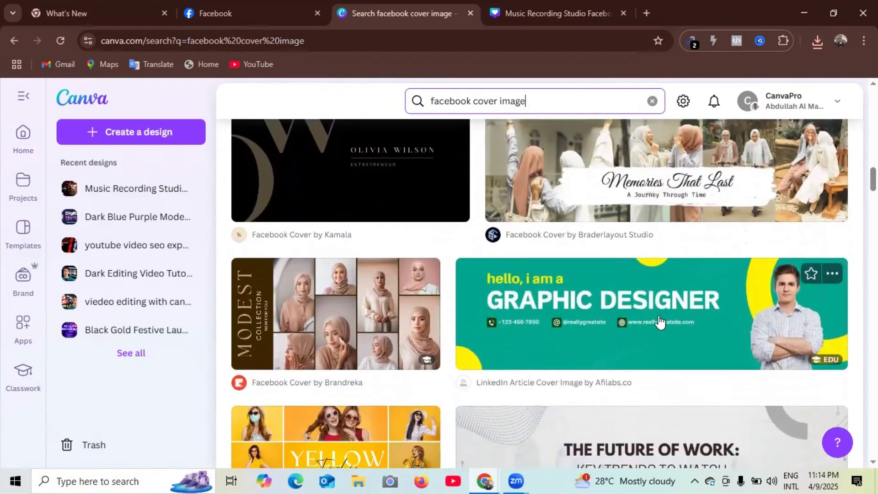
scroll(581, 315, "down", 6)
scroll(504, 311, "down", 7)
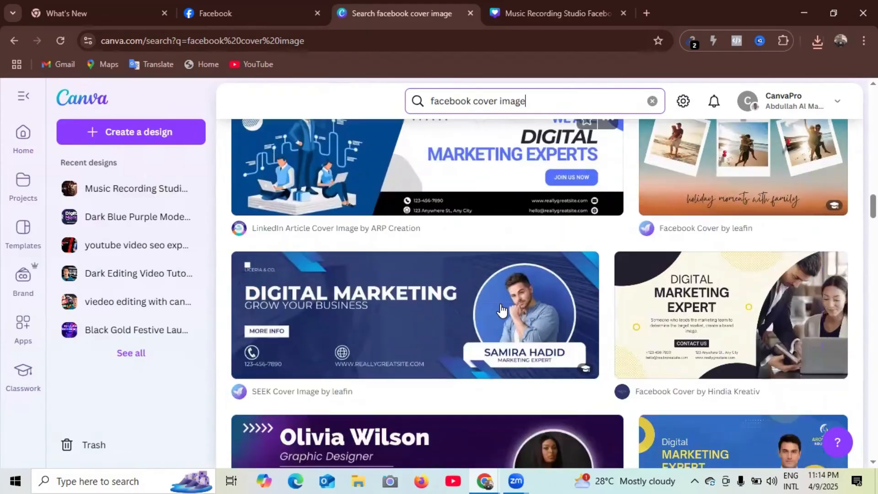
scroll(501, 307, "down", 4)
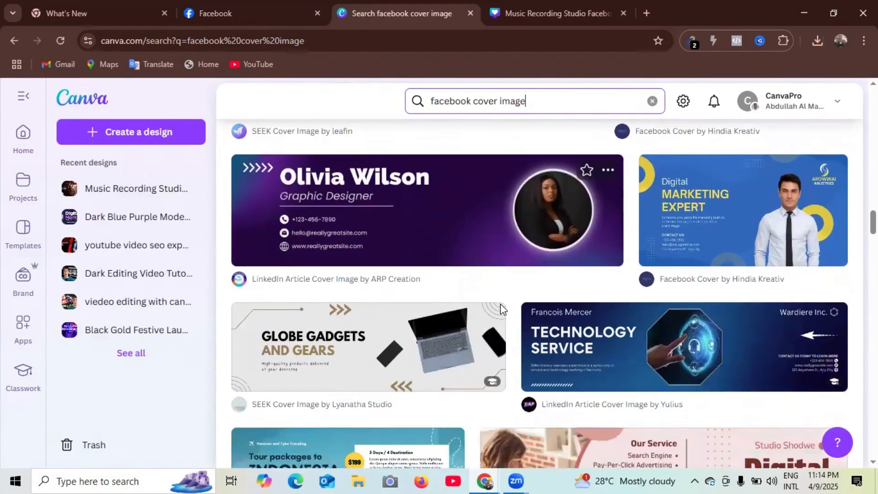
scroll(502, 310, "up", 4)
scroll(501, 310, "up", 1)
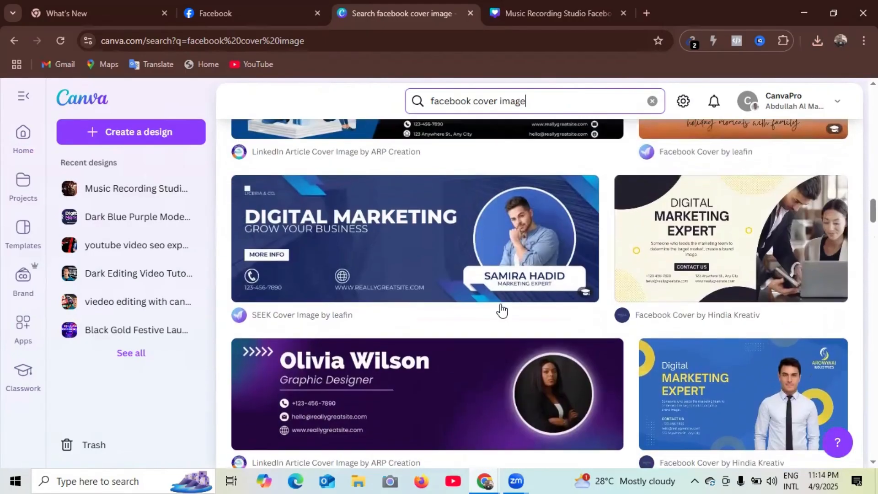
scroll(501, 309, "down", 6)
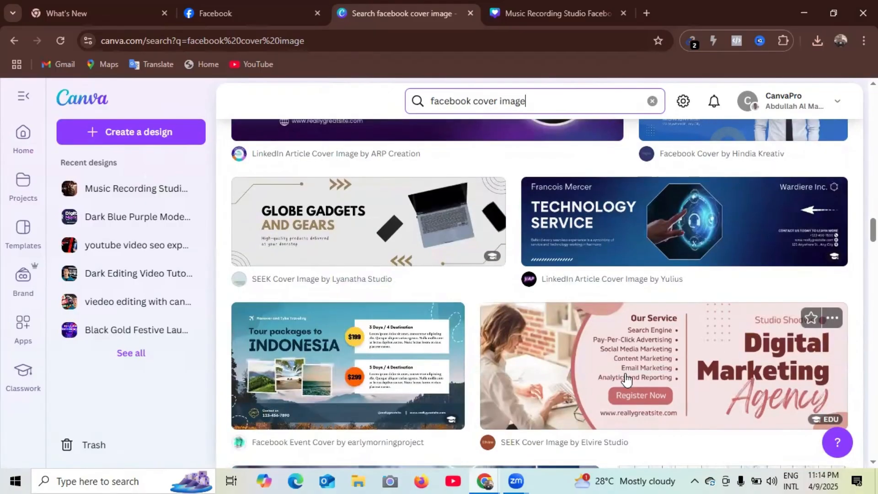
scroll(627, 379, "up", 10)
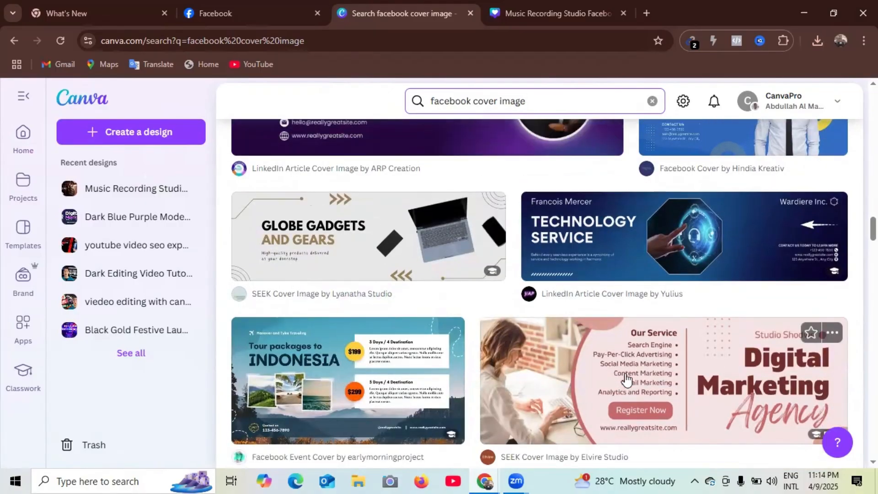
scroll(627, 379, "up", 7)
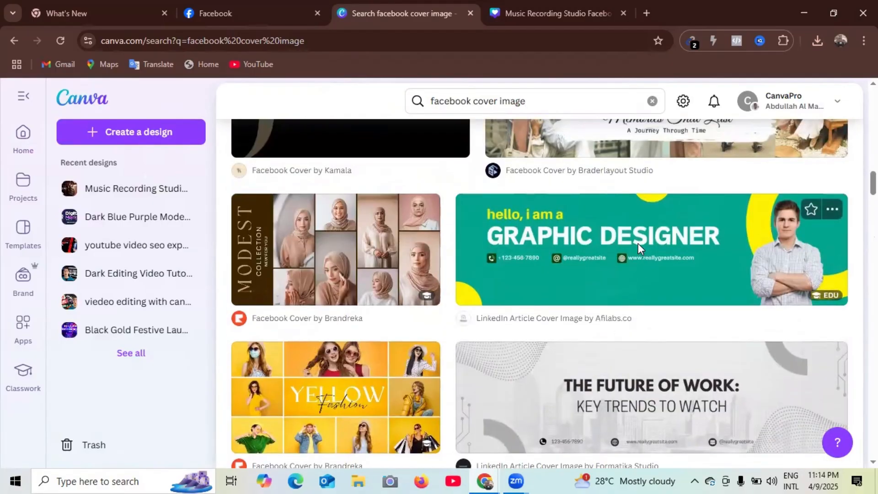
left_click(639, 249)
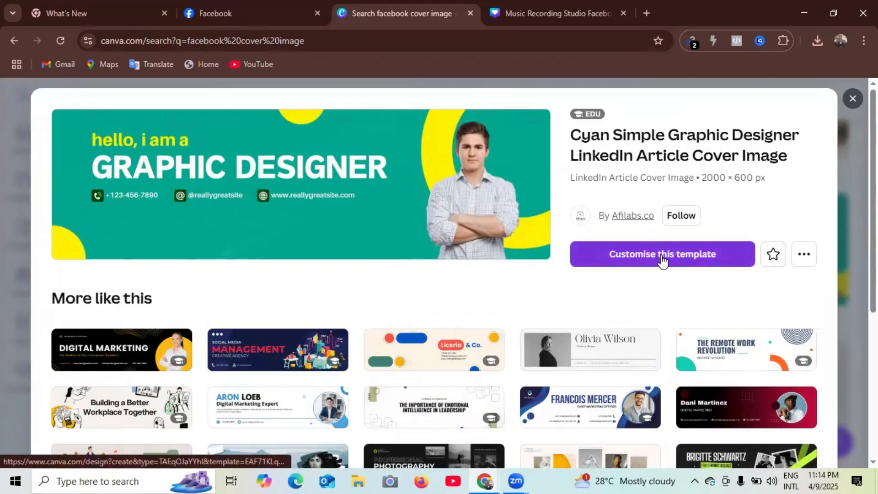
- Customise the Graphic Designer template and download it as a JPG file
left_click(696, 257)
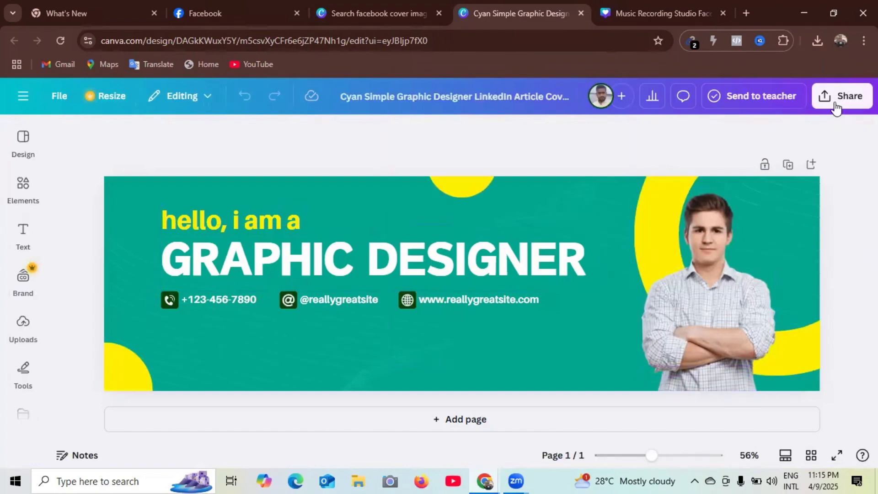
left_click(835, 97)
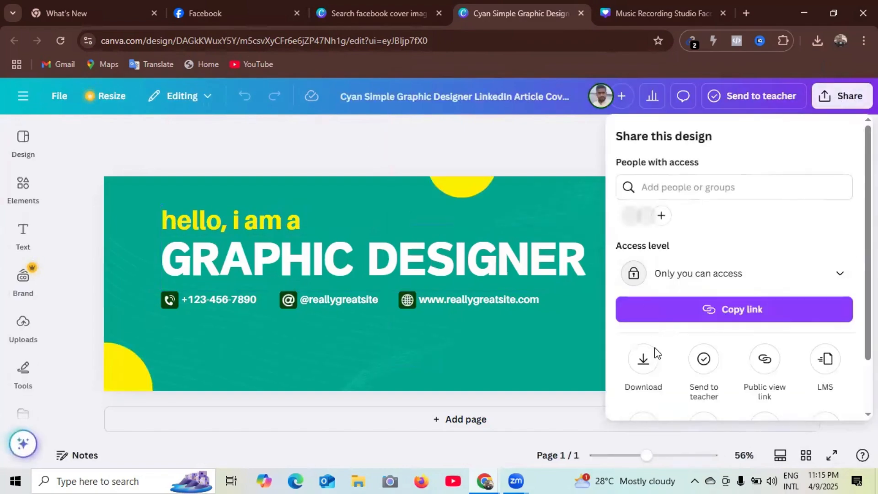
left_click(643, 361)
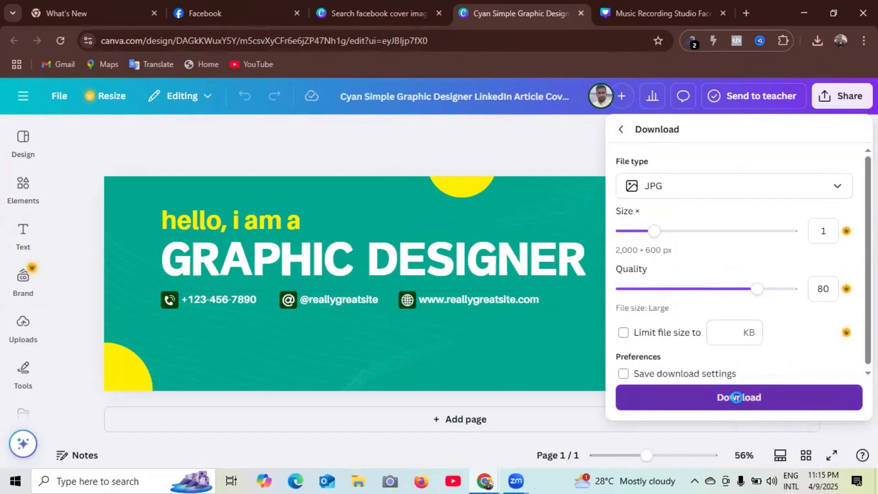
left_click(741, 403)
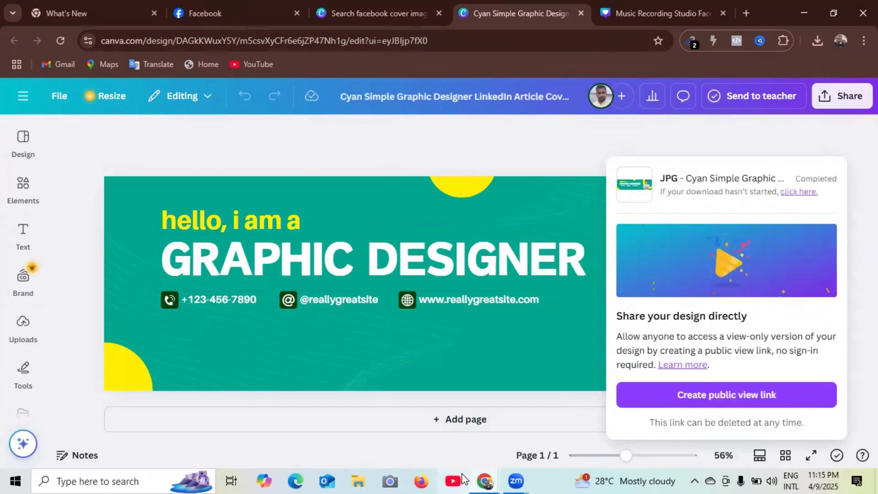
mouse_move(485, 480)
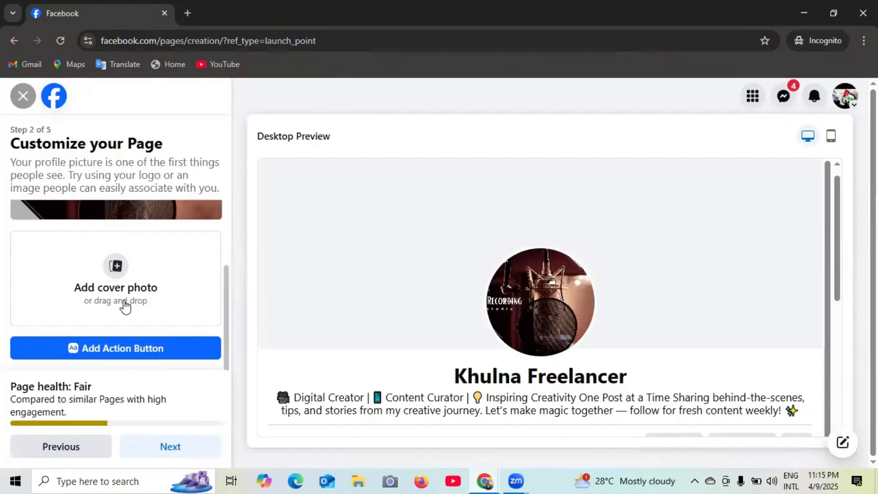
- In Facebook, upload the Graphic Designer JPG from Downloads as the page's cover photo
left_click(504, 439)
scroll(160, 331, "up", 1)
scroll(142, 325, "down", 1)
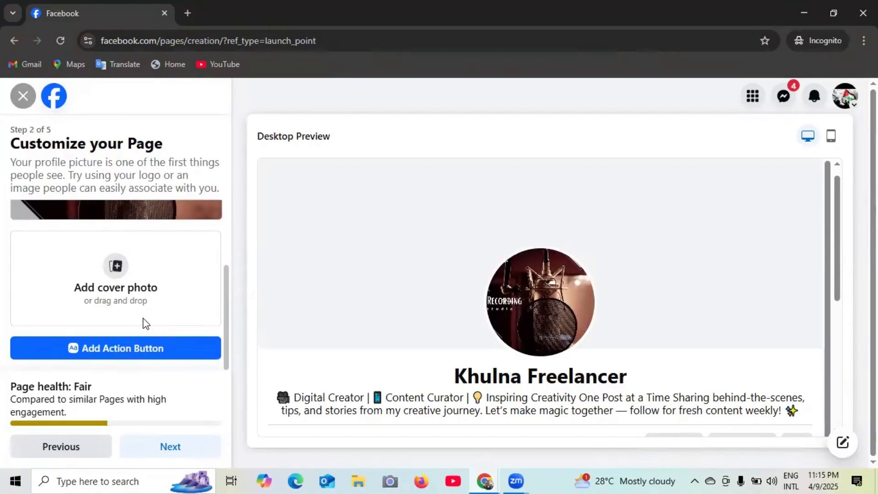
left_click(117, 268)
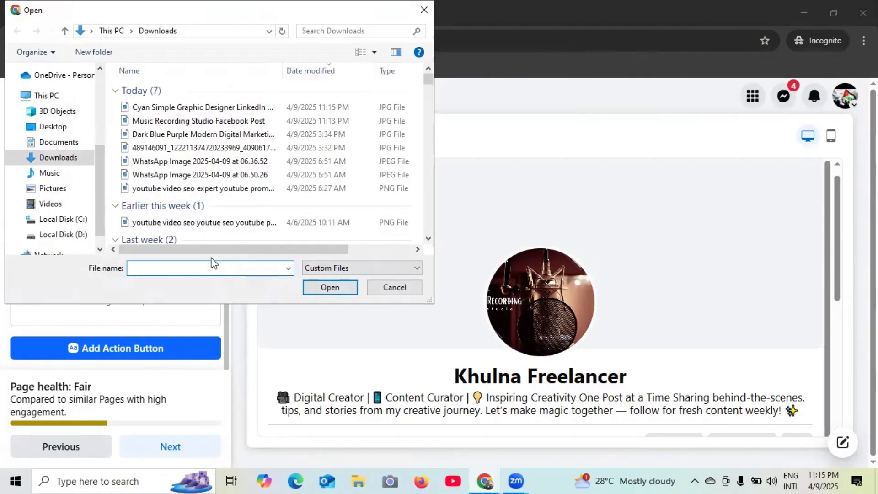
double_click(209, 108)
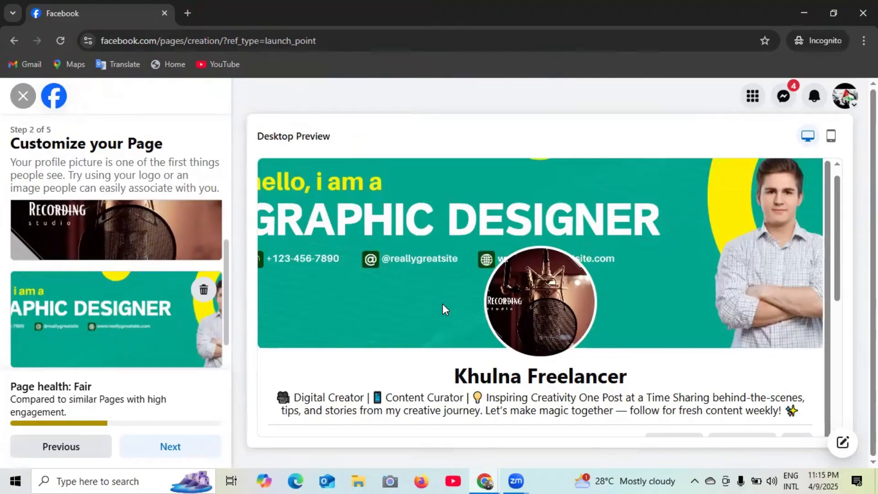
- Review the bio text in the page preview and begin adding an action button
scroll(521, 298, "down", 1)
scroll(81, 312, "up", 1)
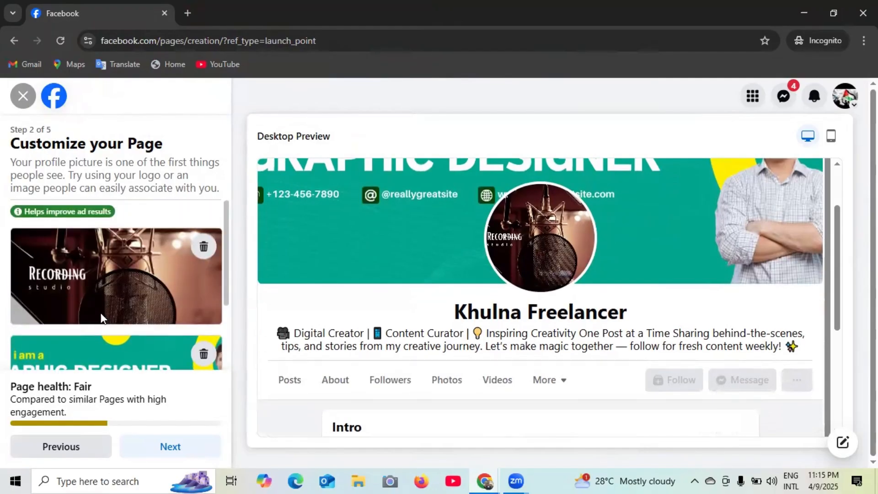
scroll(201, 311, "down", 1)
scroll(407, 312, "up", 2)
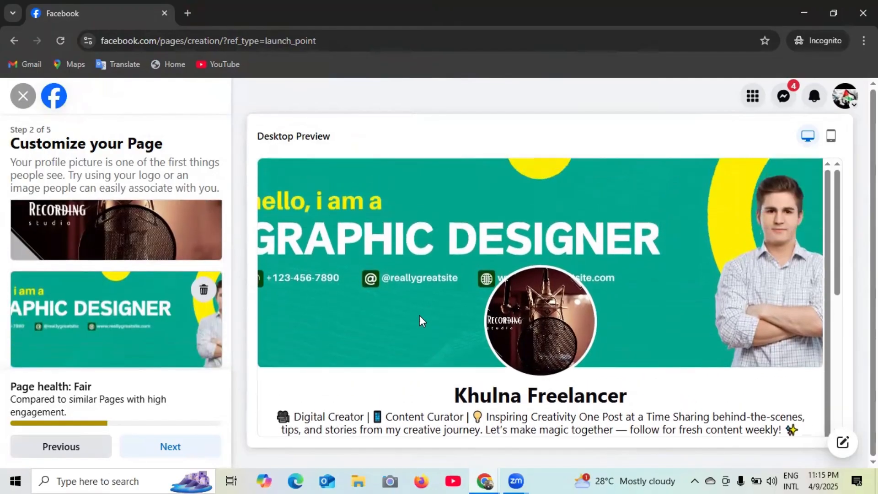
scroll(468, 316, "down", 1)
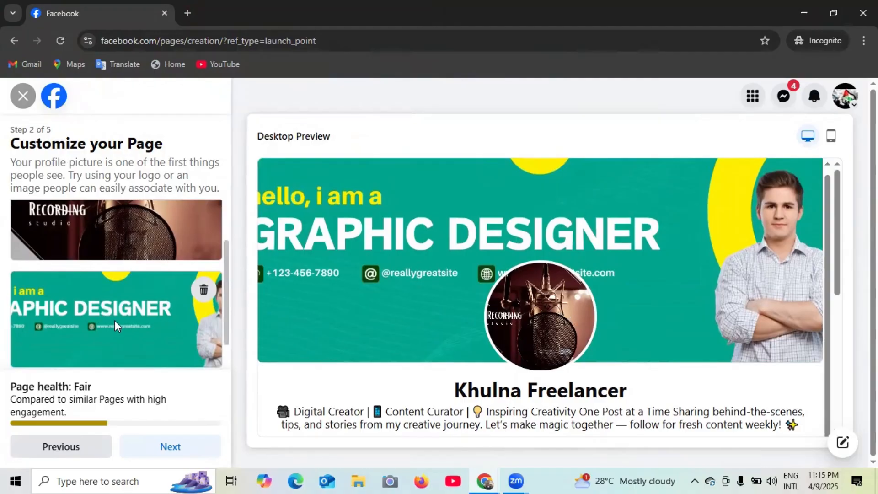
scroll(333, 332, "down", 3)
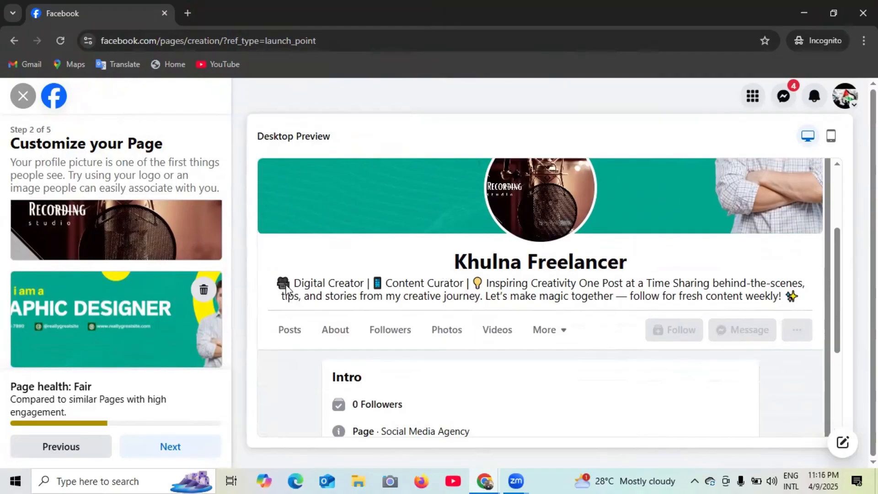
left_click_drag(287, 286, 719, 294)
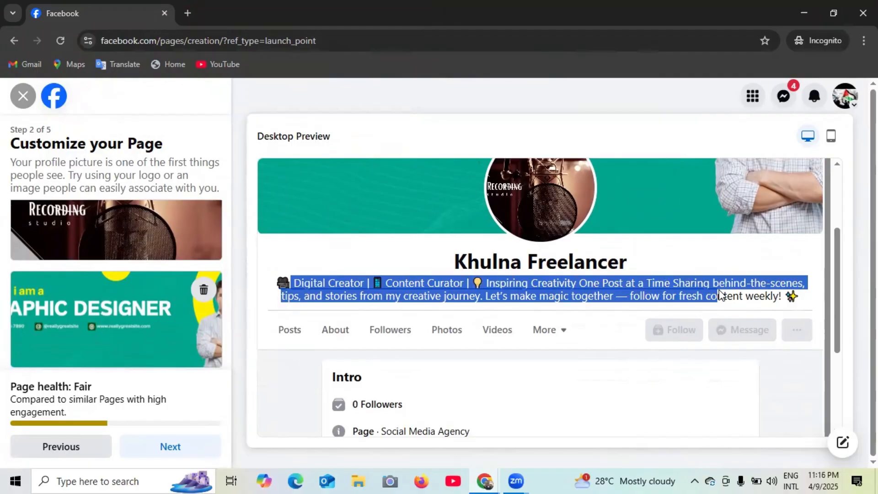
scroll(411, 362, "up", 1)
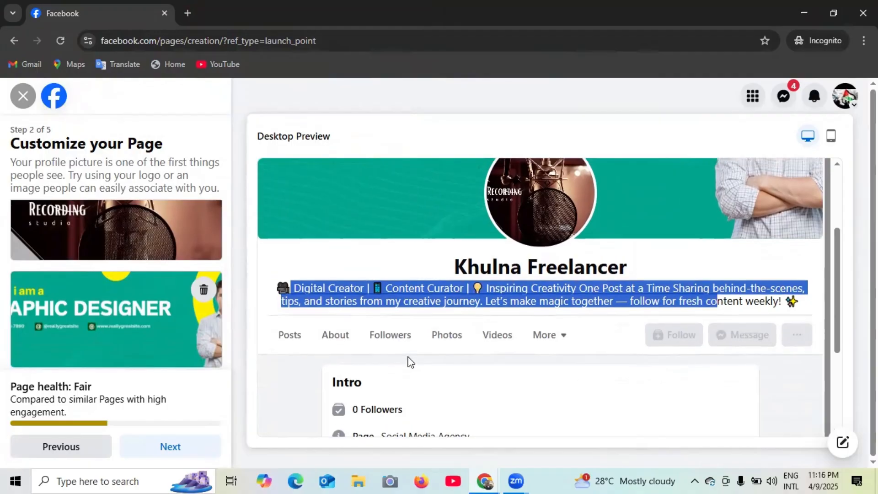
left_click(370, 265)
scroll(352, 280, "up", 3)
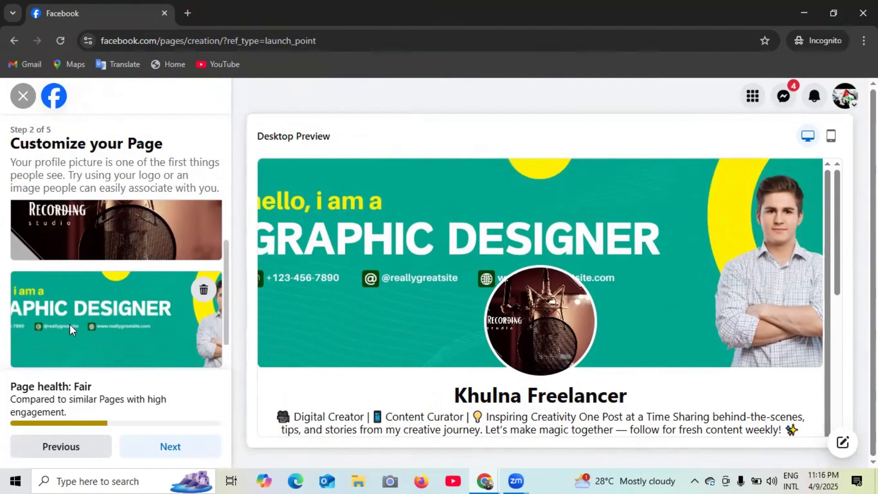
scroll(104, 323, "down", 1)
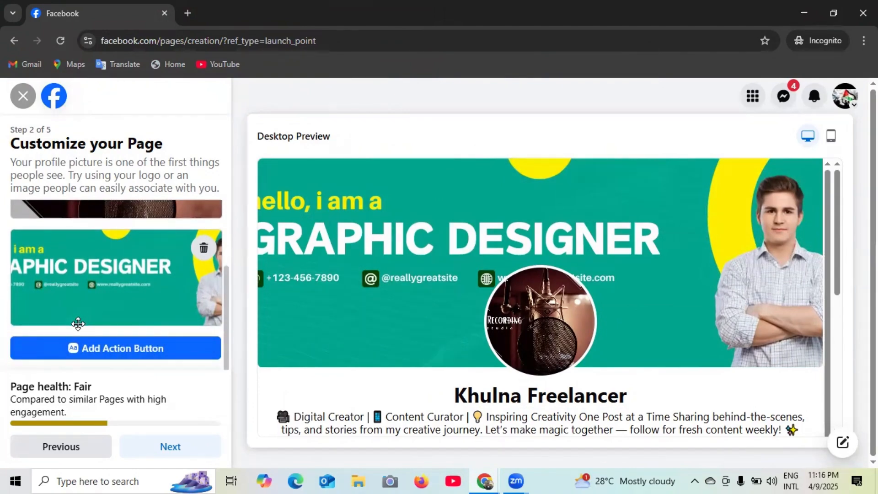
left_click(100, 352)
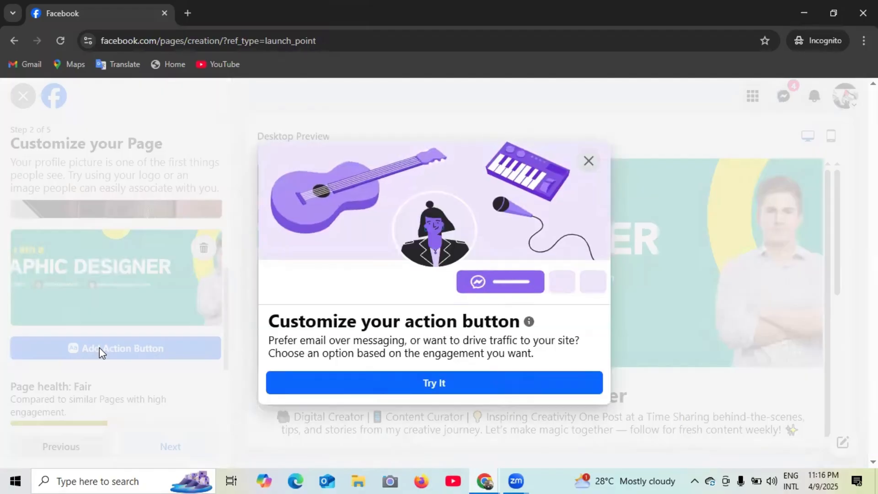
- Browse the action button options, try Send WhatsApp message, revert to Send message, then close
left_click(455, 392)
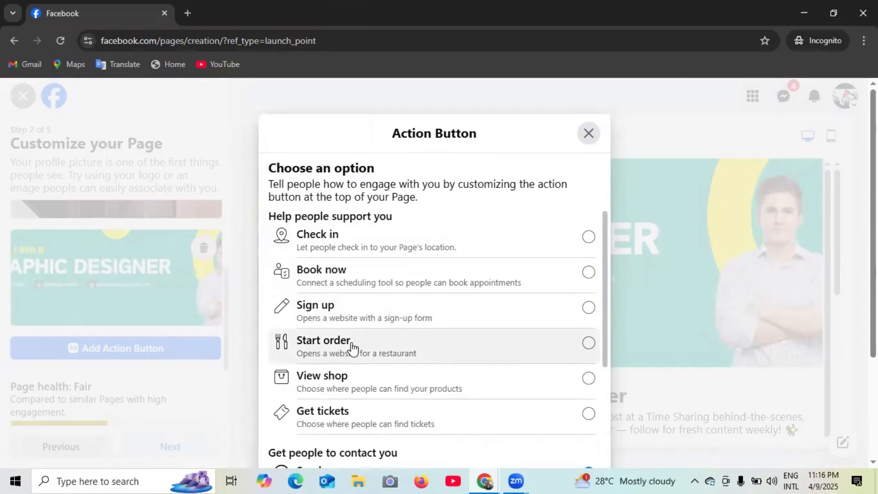
scroll(386, 349, "down", 3)
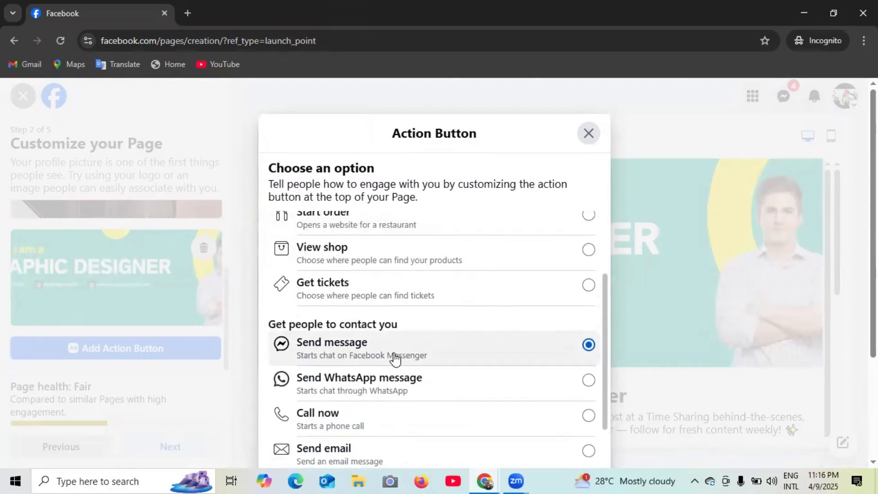
scroll(396, 358, "down", 1)
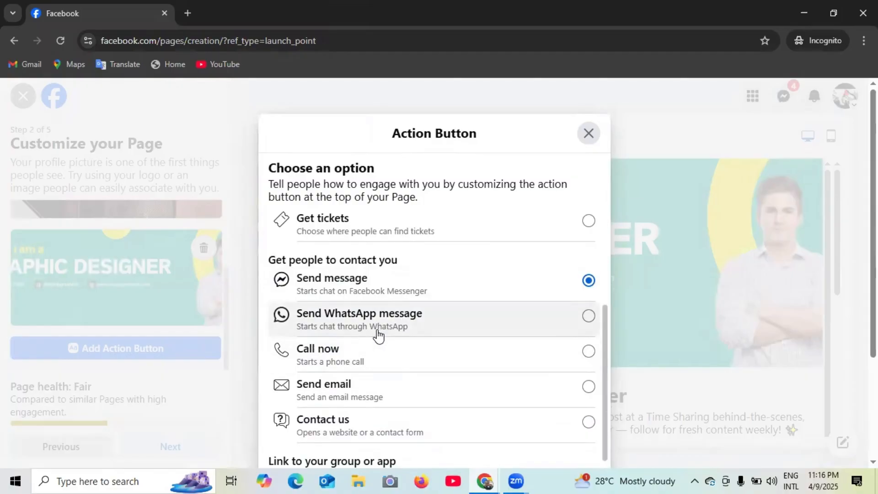
scroll(351, 391, "down", 1)
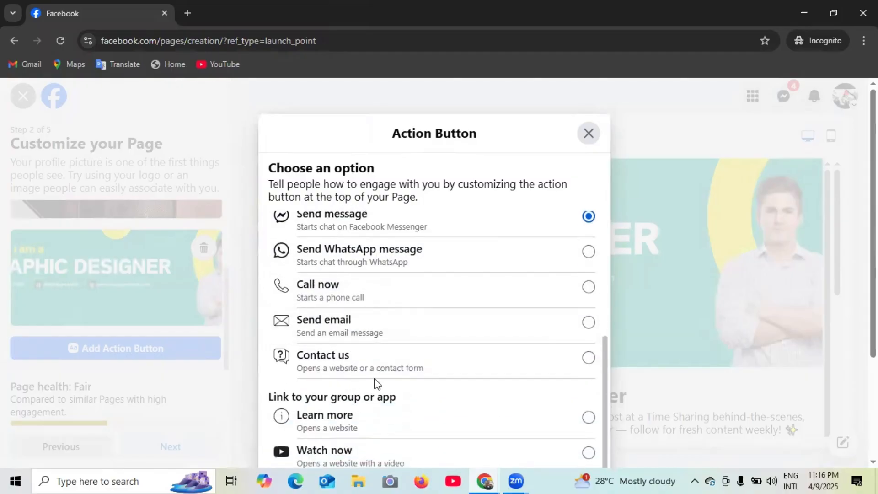
scroll(373, 386, "down", 2)
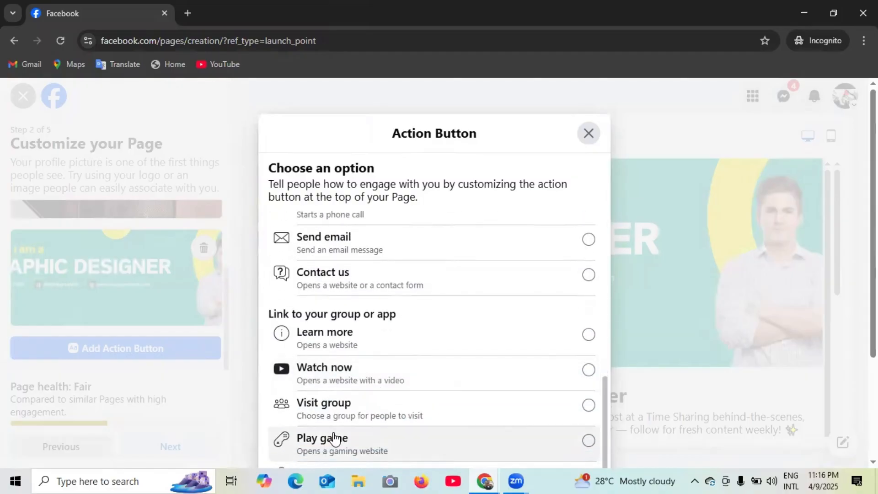
scroll(439, 404, "up", 3)
scroll(439, 403, "up", 3)
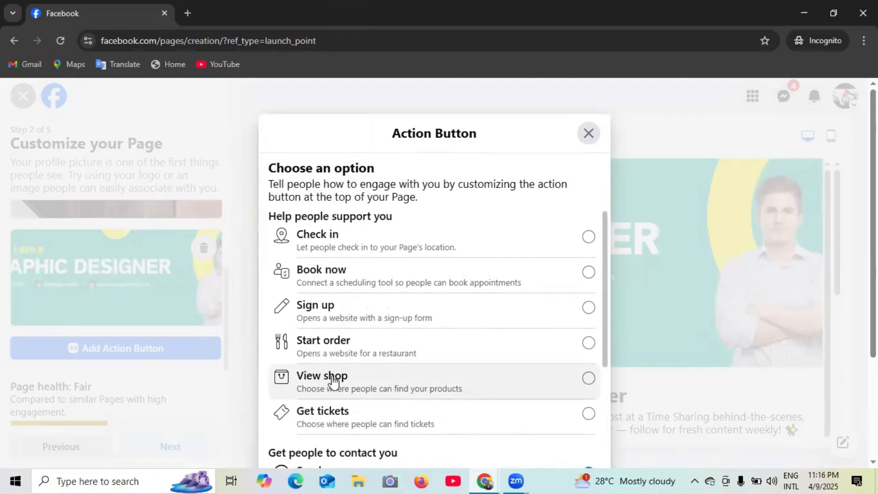
scroll(397, 355, "down", 4)
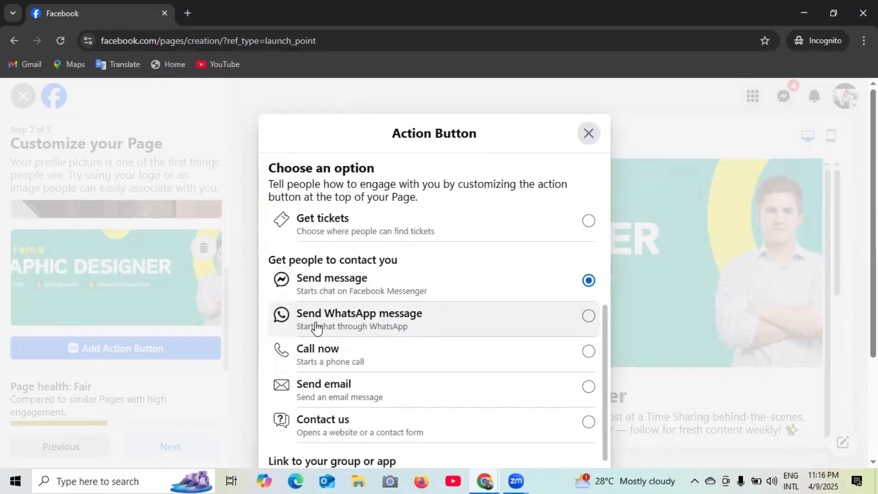
left_click(433, 323)
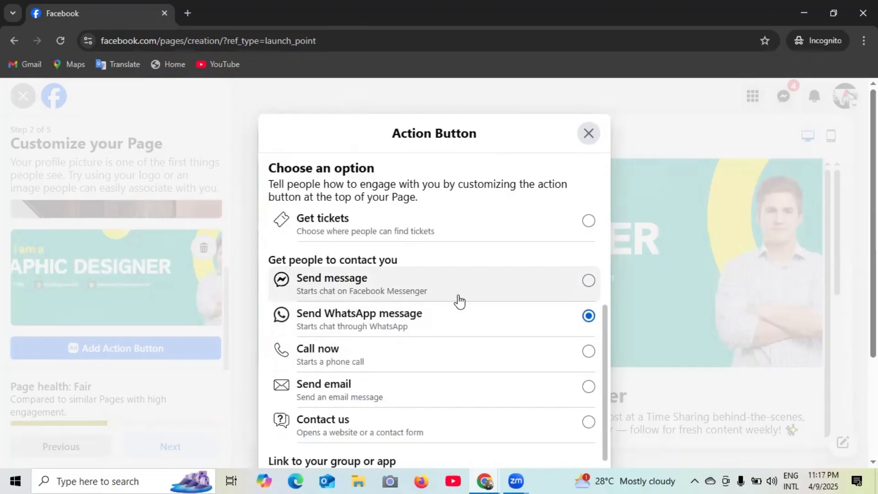
left_click(471, 298)
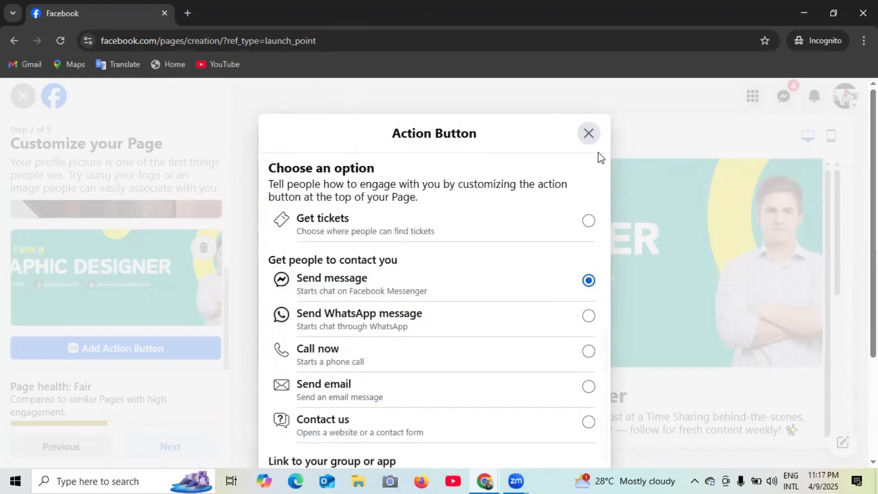
left_click(589, 136)
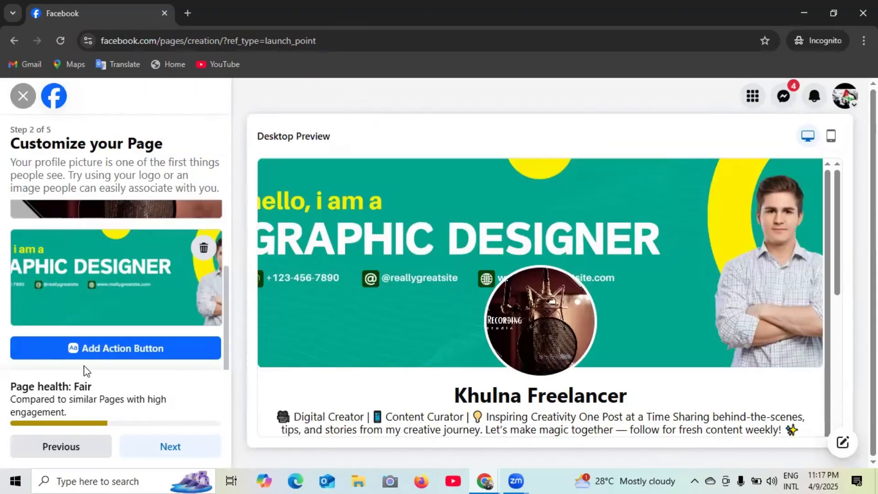
- Advance to Step 3, Connect WhatsApp, and set the country code to Bangladesh +880
scroll(178, 338, "up", 2)
scroll(177, 339, "down", 2)
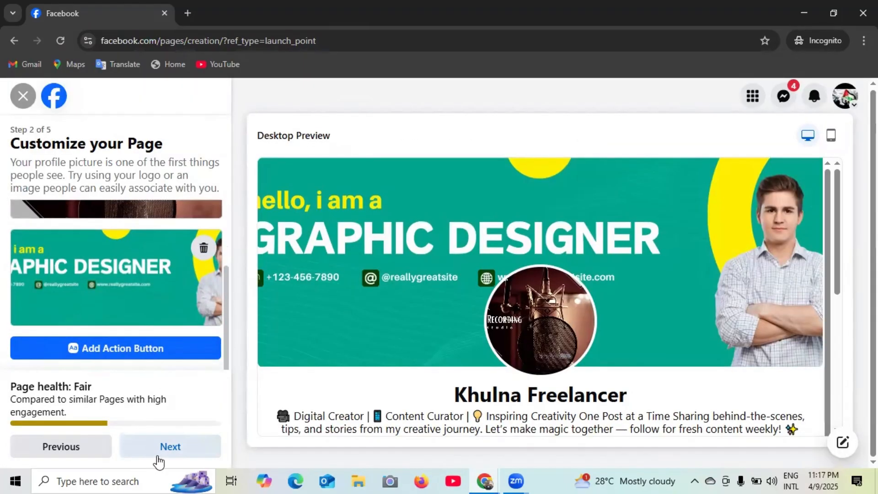
left_click(171, 448)
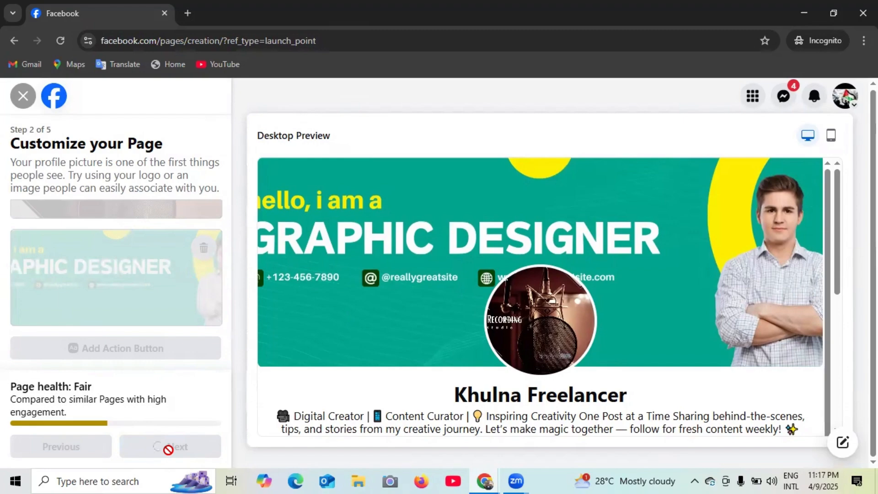
scroll(611, 309, "down", 3)
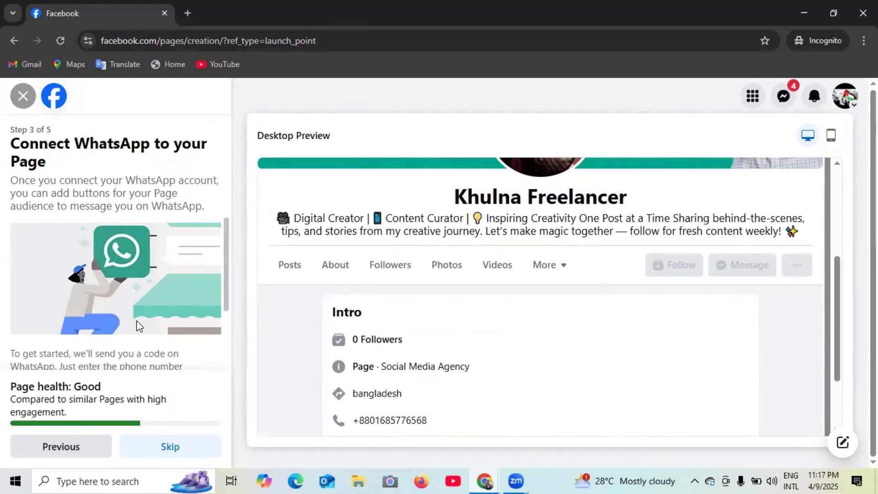
scroll(140, 326, "down", 2)
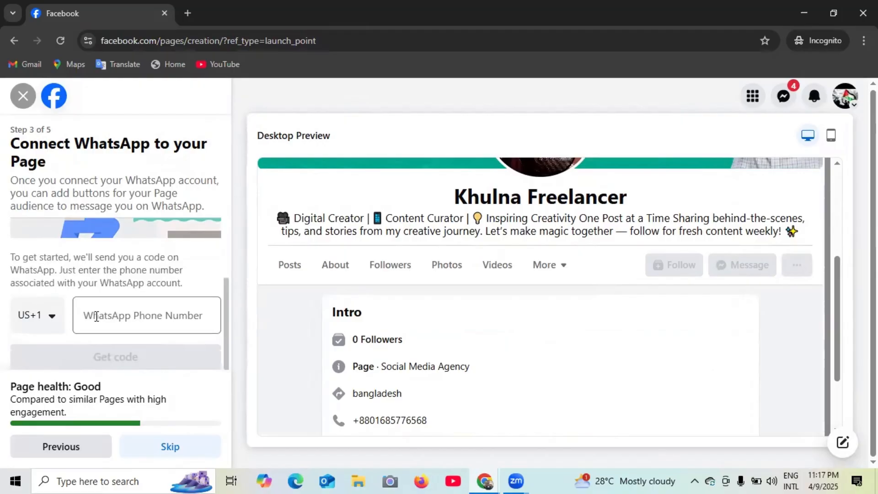
scroll(122, 319, "up", 2)
scroll(124, 319, "down", 2)
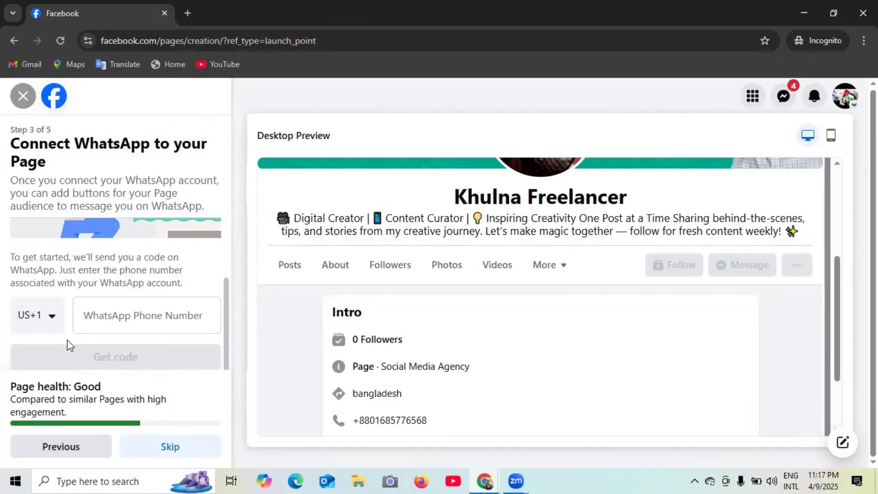
left_click(54, 320)
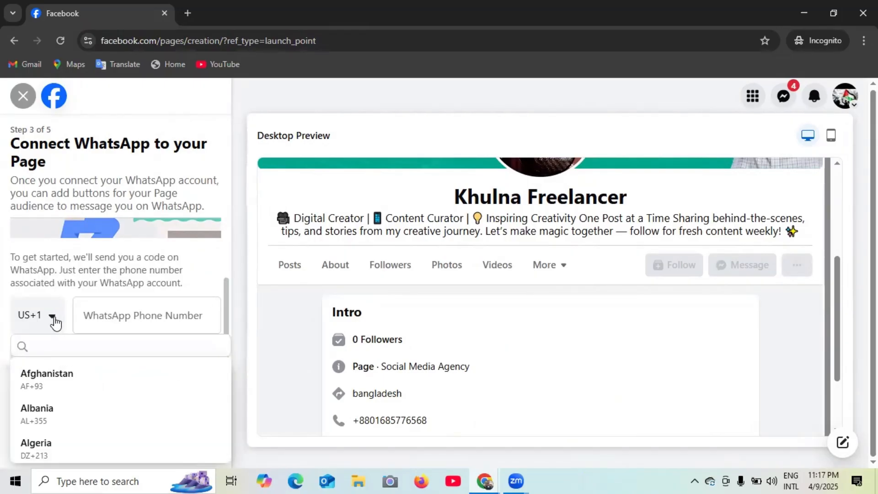
scroll(76, 397, "down", 4)
scroll(80, 401, "down", 5)
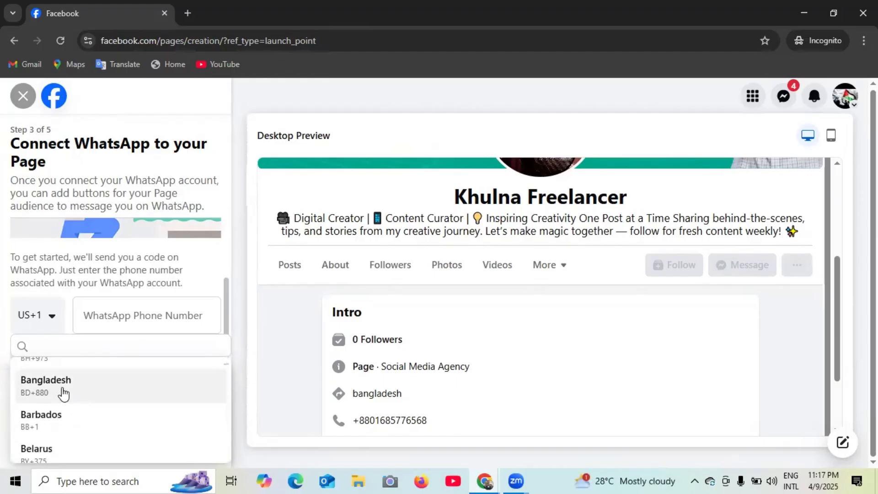
left_click(66, 393)
- Autofill the WhatsApp phone number, clear it again, and skip ahead to Step 4
left_click(146, 318)
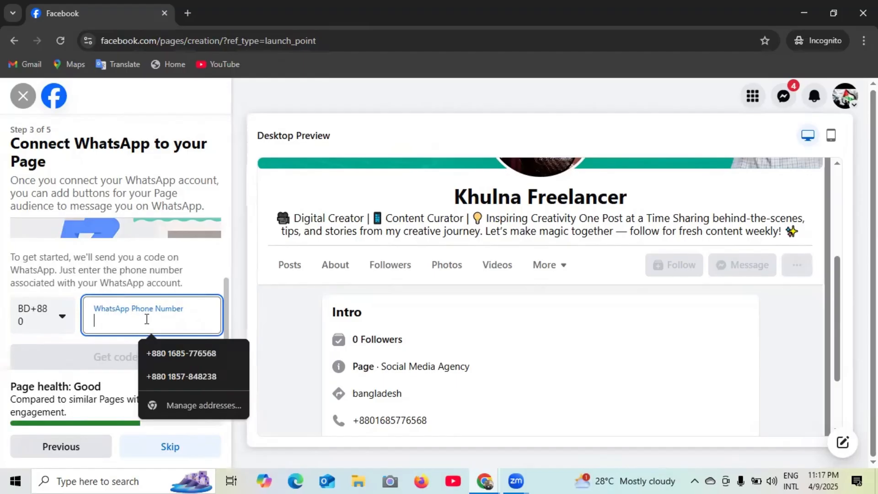
left_click(164, 353)
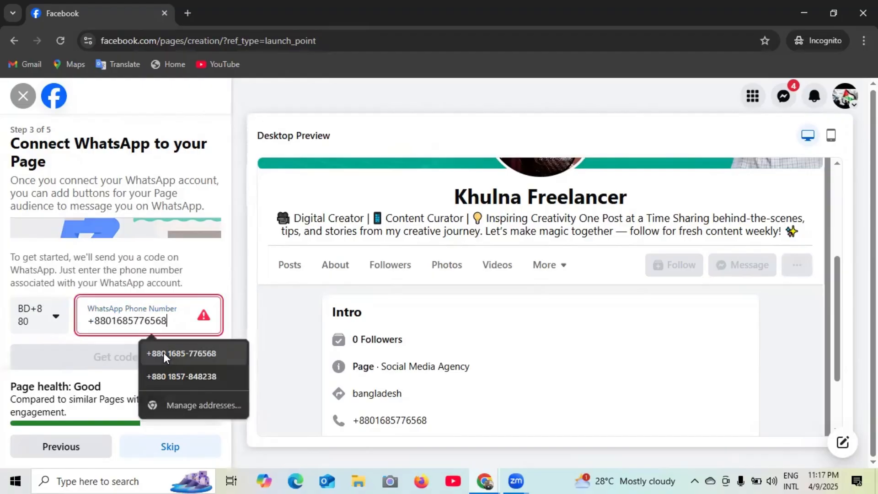
left_click(171, 320)
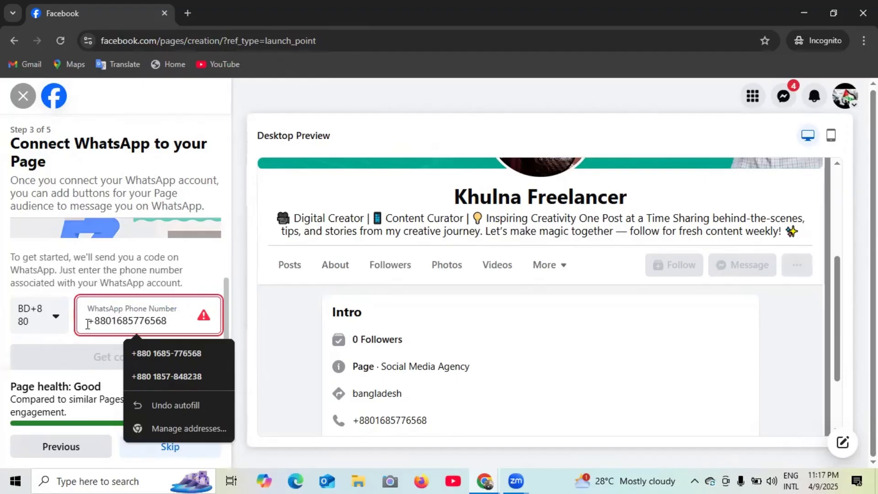
left_click(64, 332)
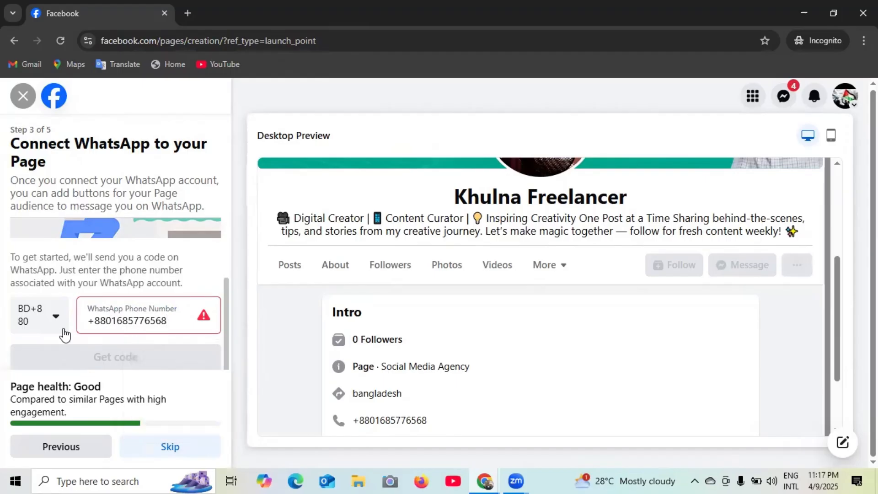
left_click(177, 322)
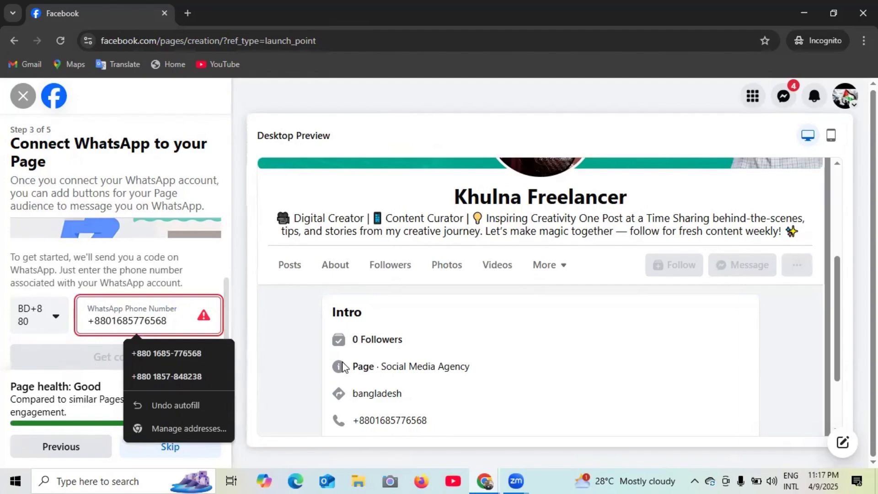
left_click(307, 362)
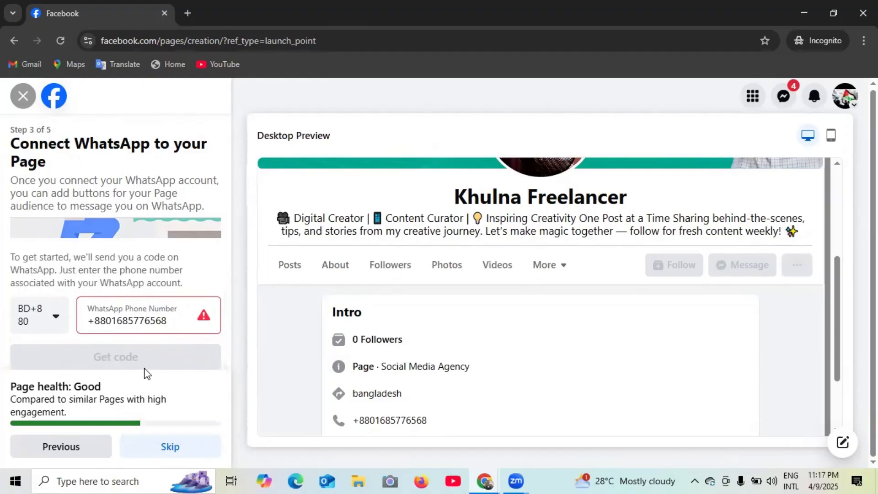
left_click(169, 324)
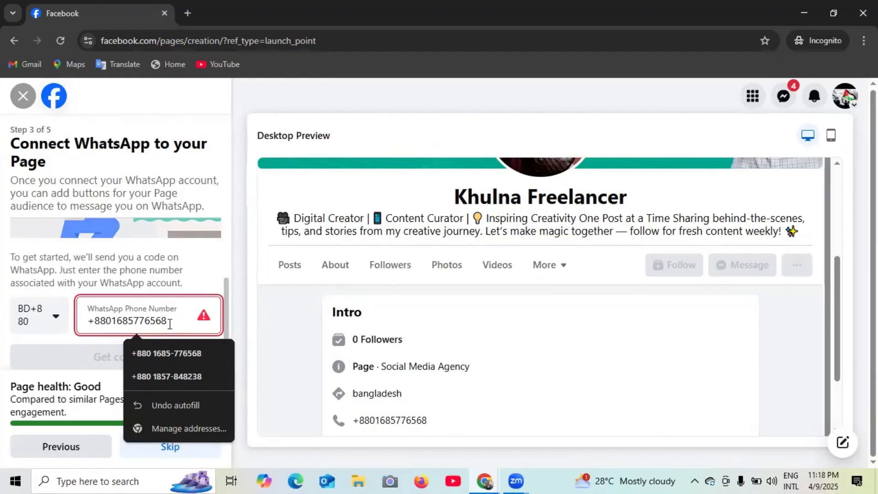
key("BackSpace")
key("BackSpace")
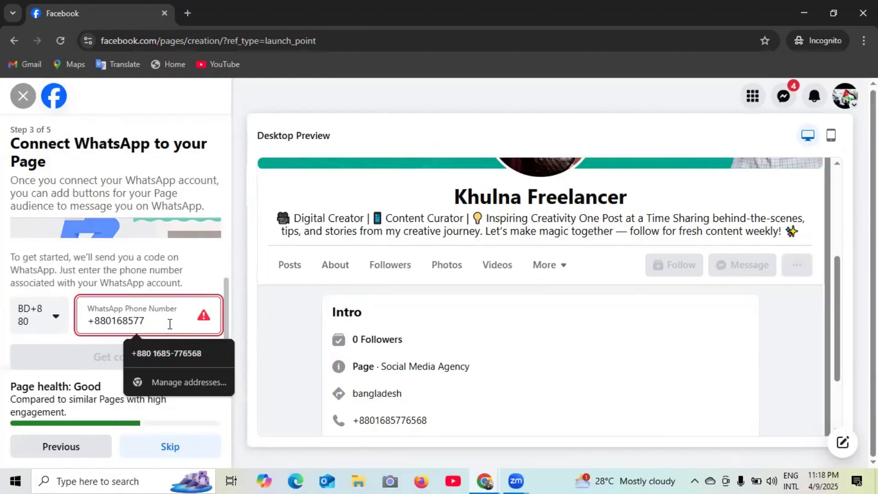
key("BackSpace")
key("BackSpace")
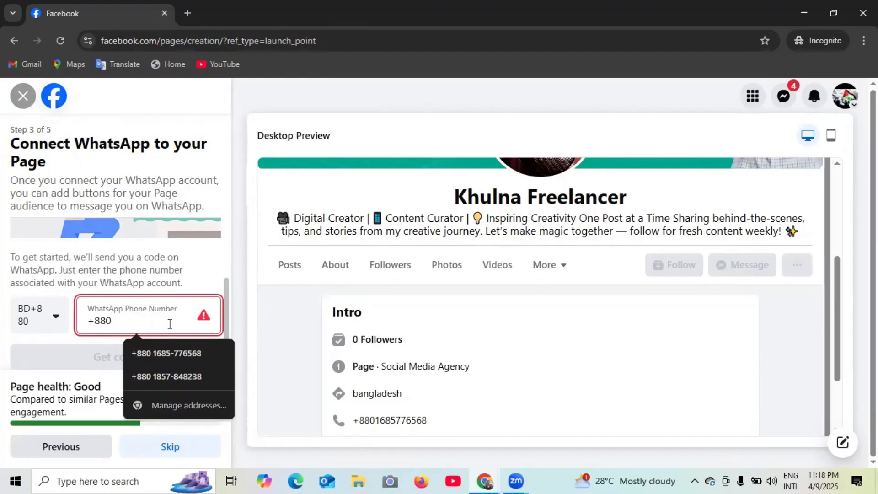
key("BackSpace")
key("BackSpace")
key("BackSpace")
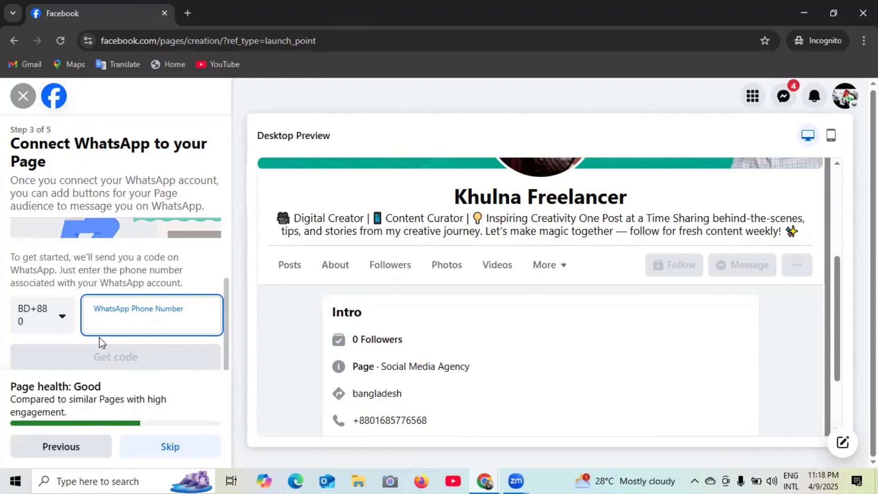
left_click(171, 448)
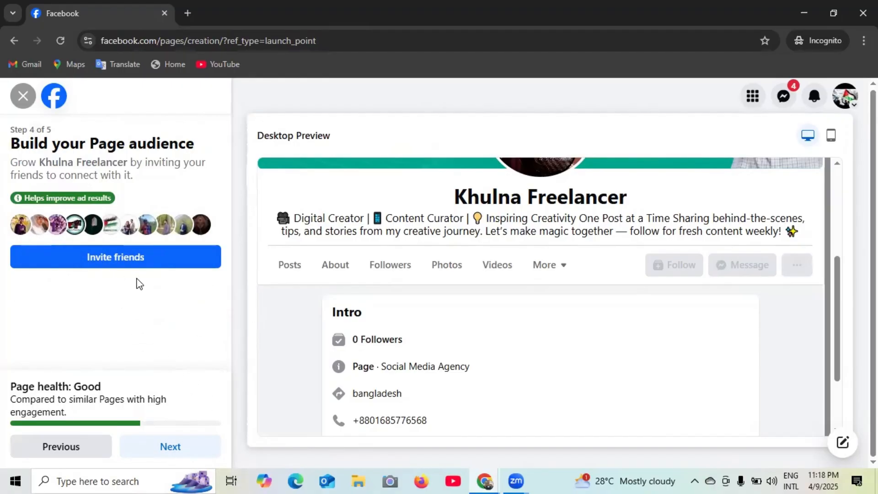
- Open the Invite friends list and tick two friends
scroll(534, 267, "up", 1)
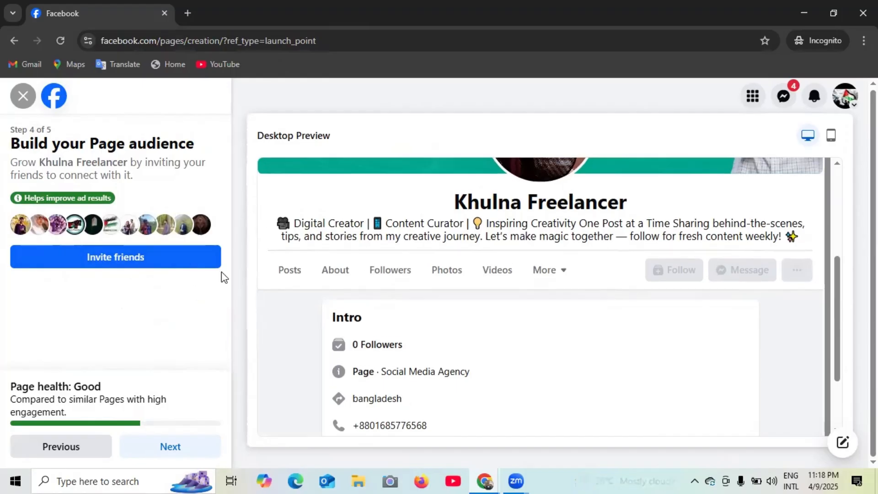
scroll(382, 307, "up", 4)
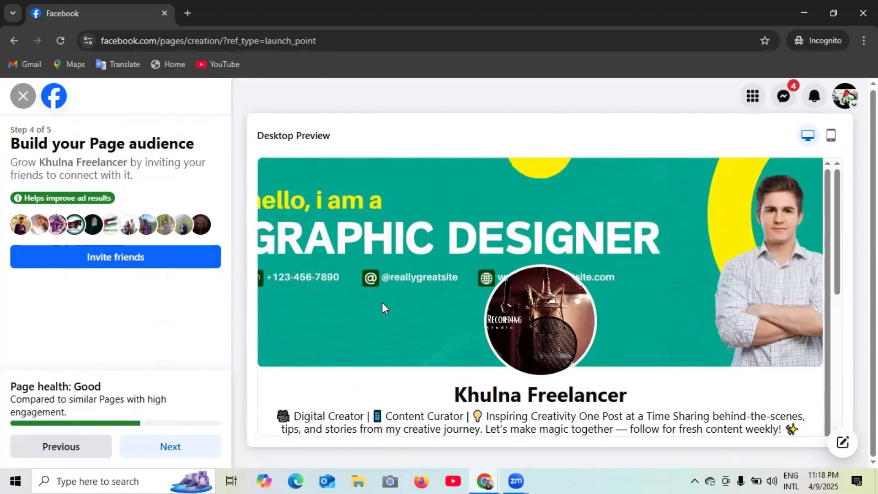
left_click(92, 262)
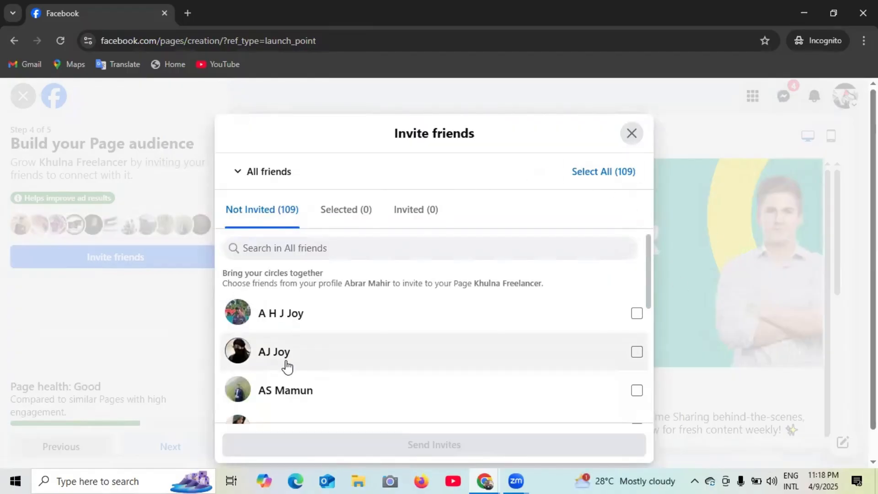
scroll(365, 359, "down", 1)
scroll(365, 360, "down", 2)
scroll(329, 357, "up", 3)
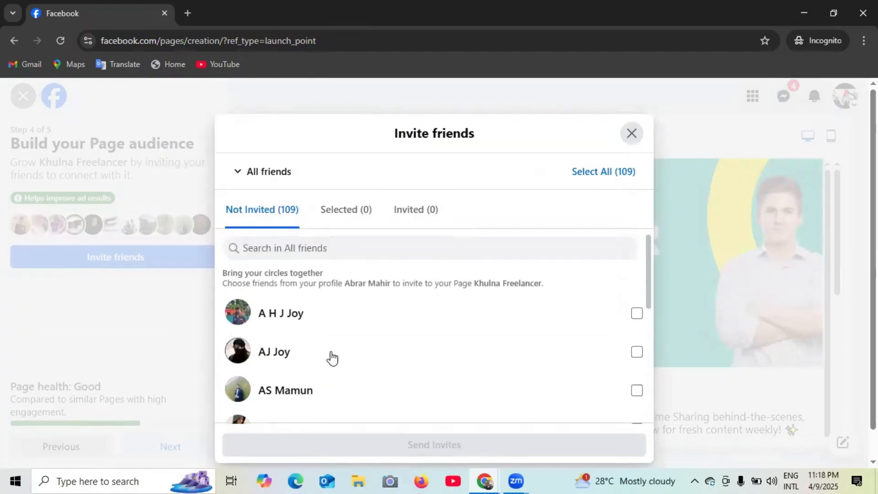
scroll(365, 357, "down", 5)
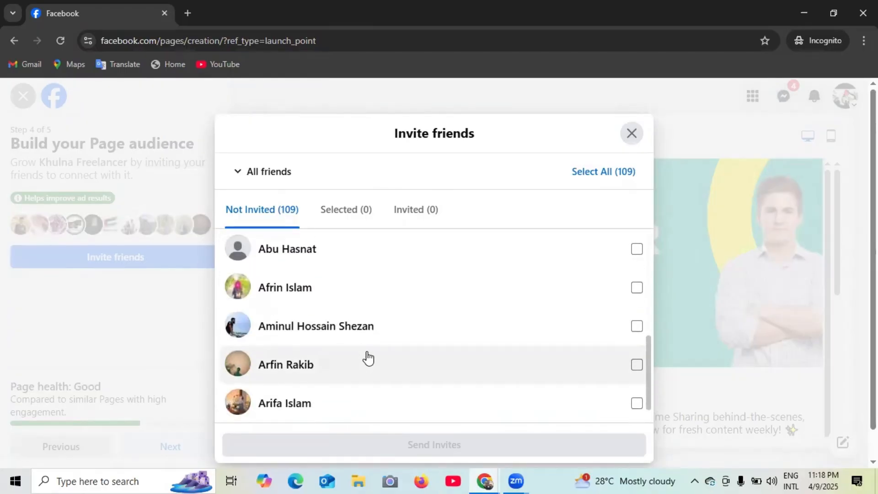
scroll(368, 358, "up", 5)
left_click(636, 315)
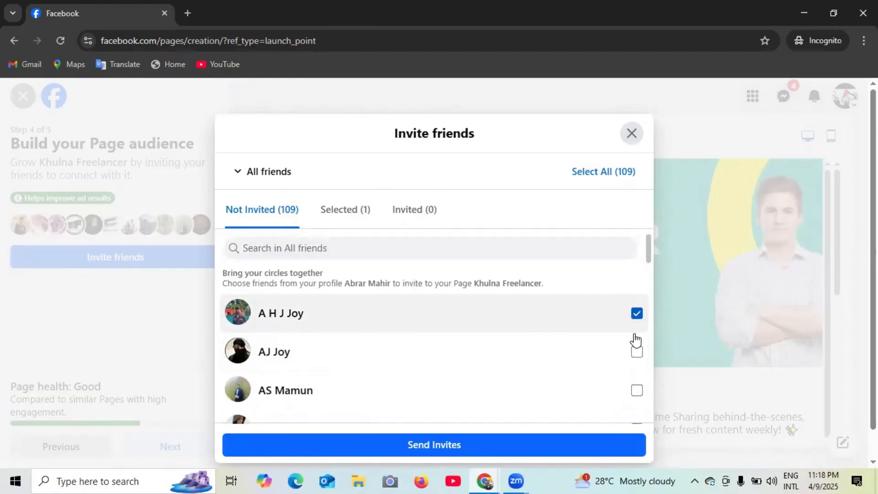
left_click(636, 353)
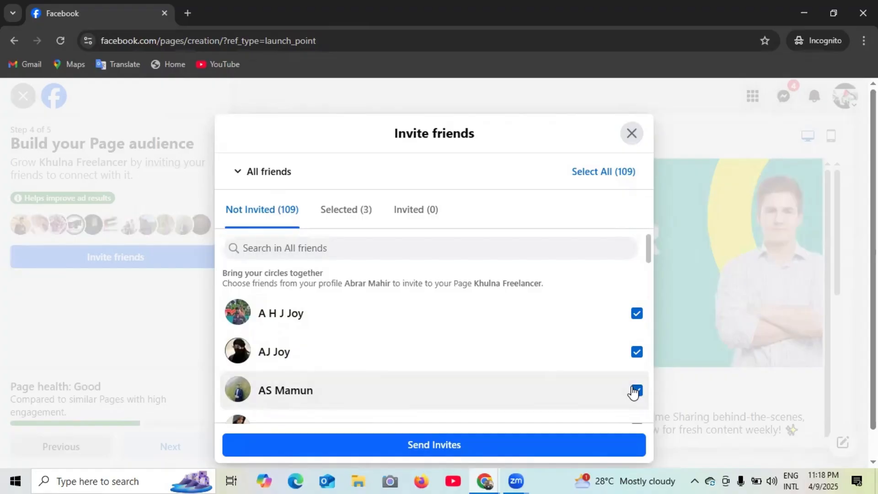
- Select all friends, then close the invite dialog without sending invites
scroll(576, 392, "down", 4)
scroll(523, 383, "up", 4)
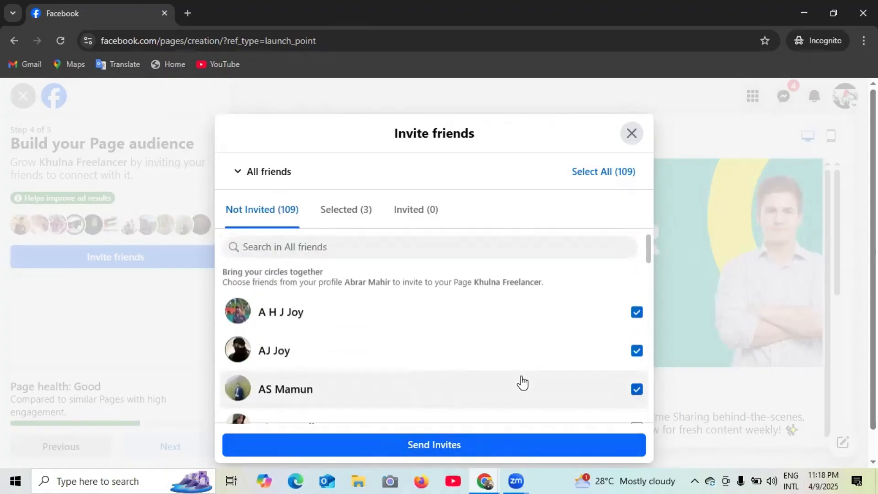
left_click(608, 177)
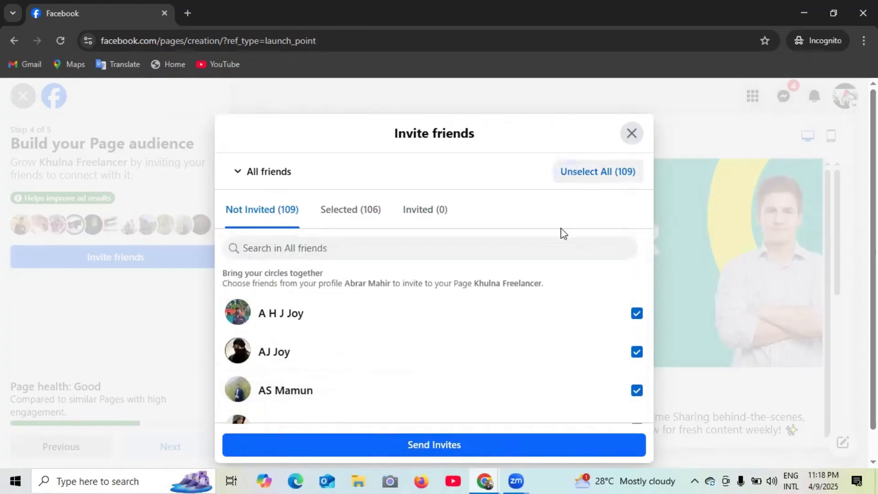
scroll(502, 366, "down", 8)
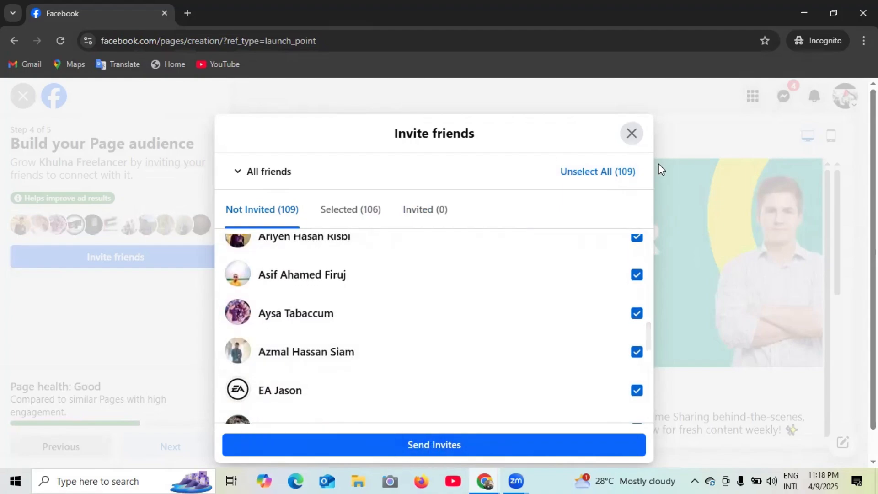
left_click(631, 134)
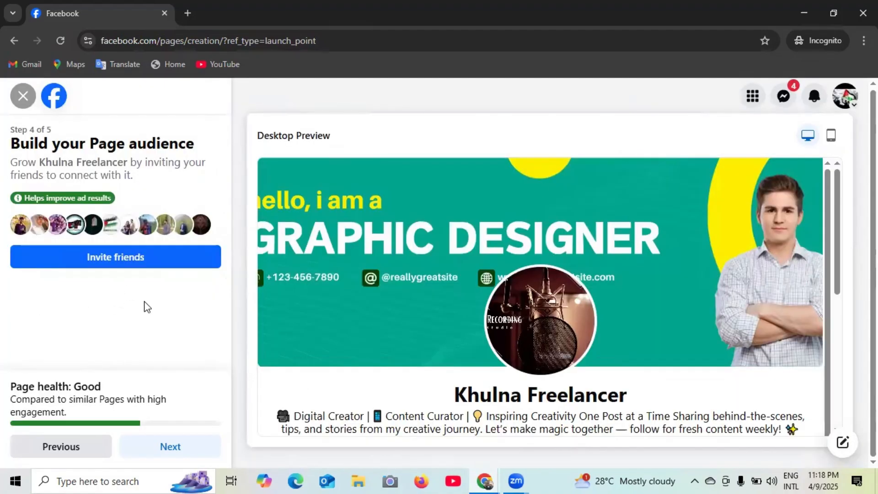
- On Step 5, turn on Marketing & promotional emails and finish creating the page
left_click(170, 451)
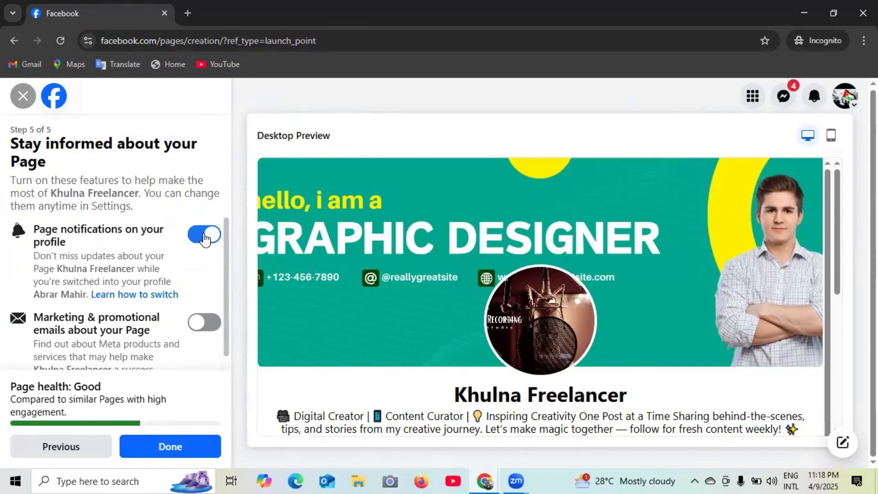
scroll(201, 310, "down", 1)
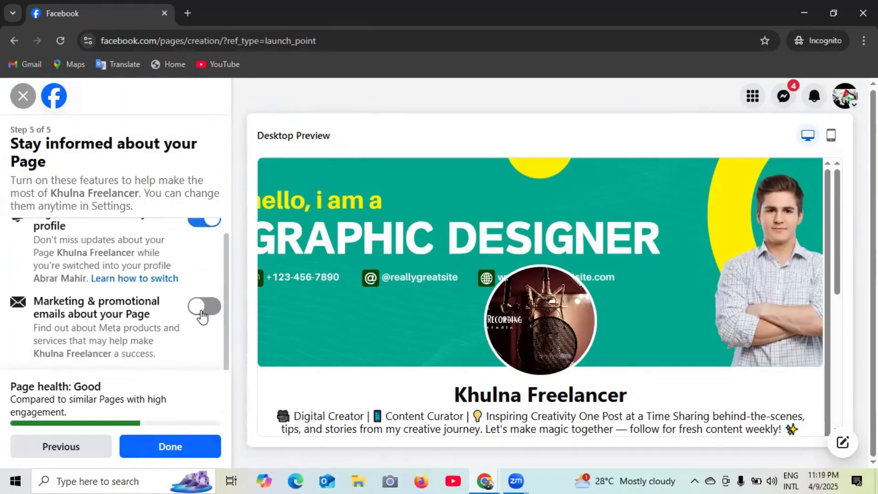
left_click(201, 311)
left_click(166, 452)
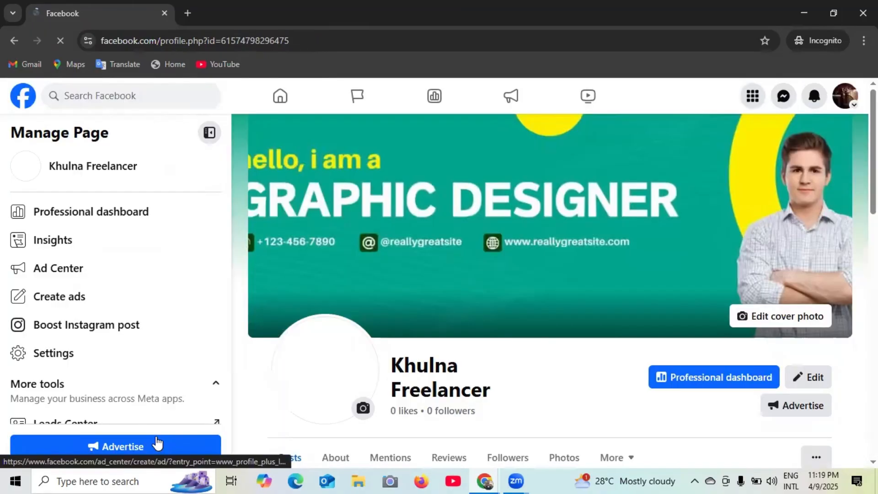
- Dismiss the 'Switched to Khulna Freelancer' notice, look over the live page, and open Edit Page
scroll(522, 427, "down", 3)
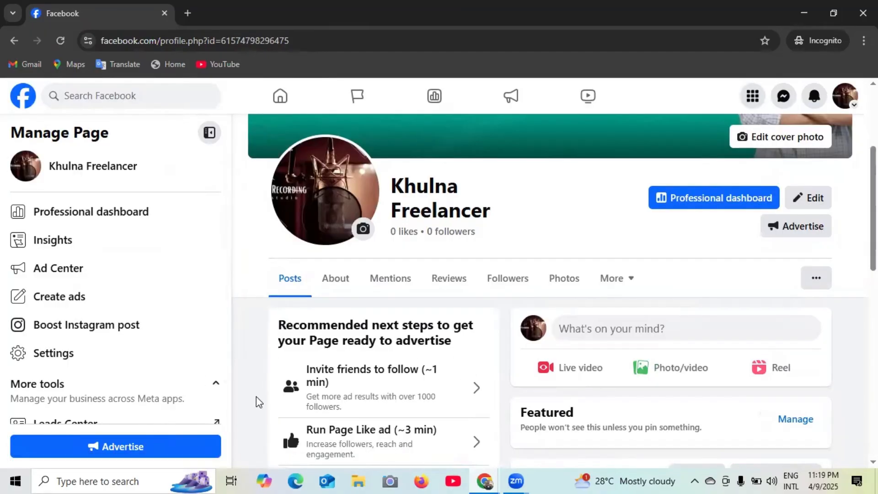
scroll(285, 362, "up", 3)
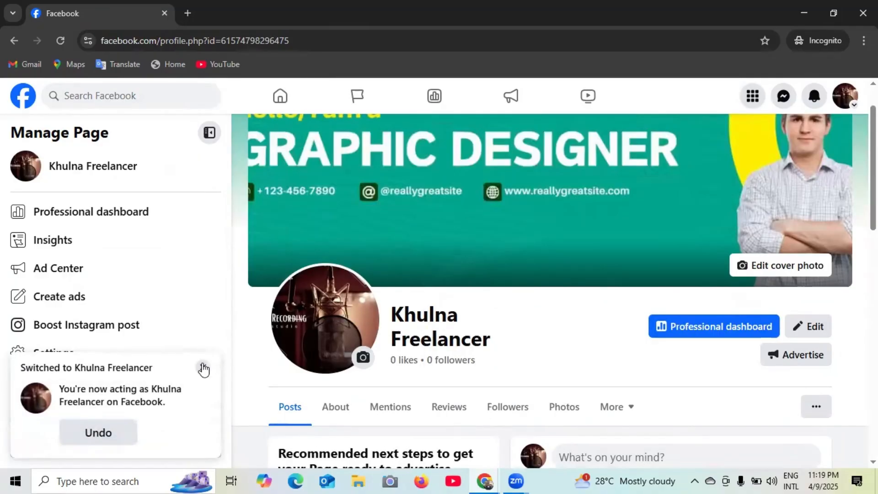
left_click(201, 367)
scroll(534, 239, "up", 1)
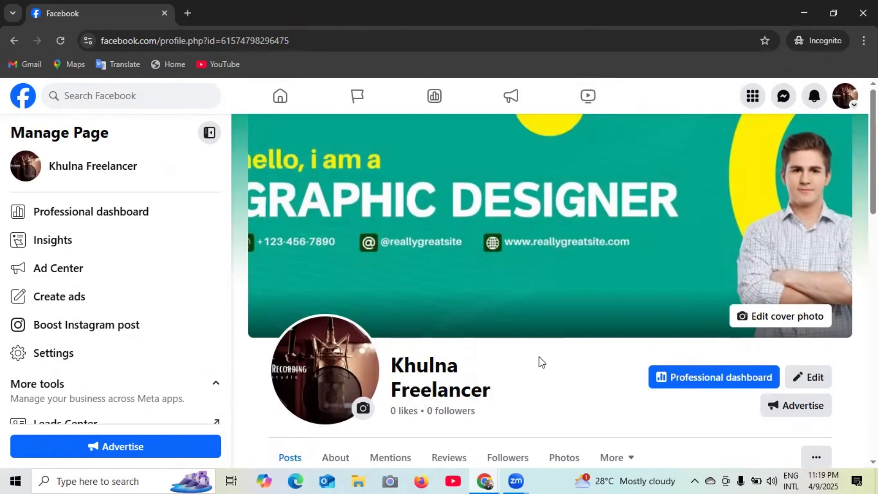
scroll(542, 363, "down", 3)
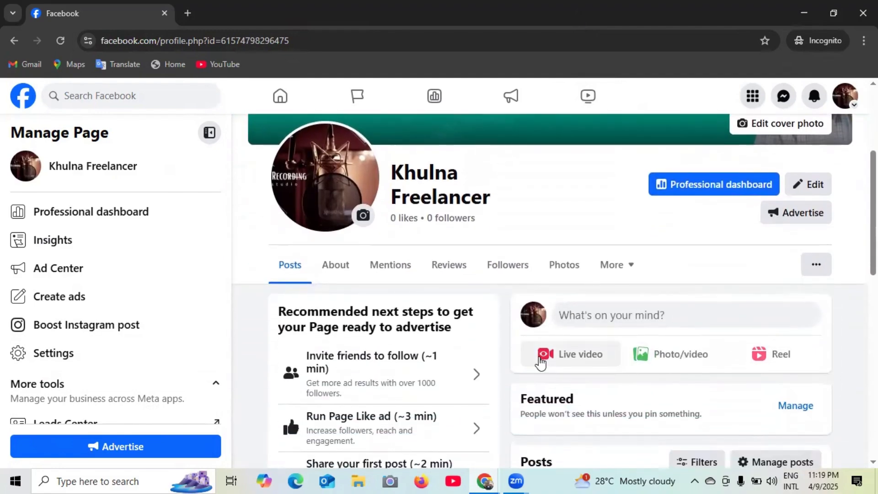
scroll(539, 361, "up", 3)
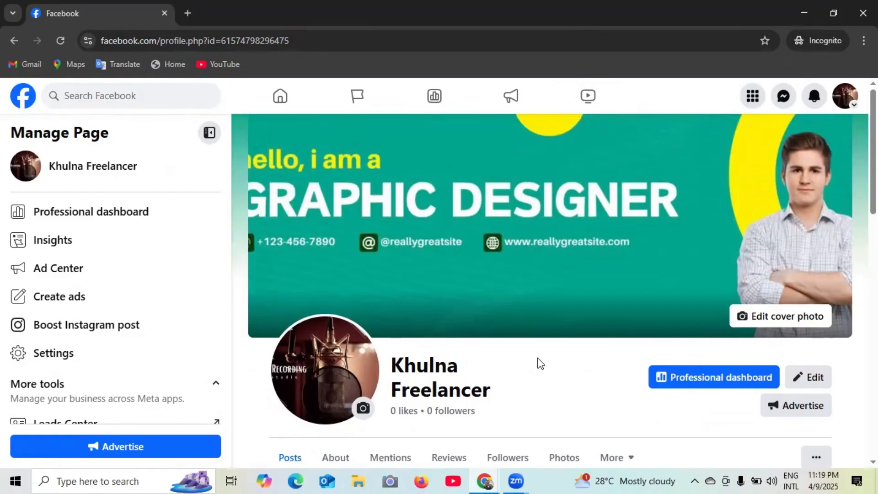
scroll(538, 363, "down", 2)
scroll(539, 364, "up", 2)
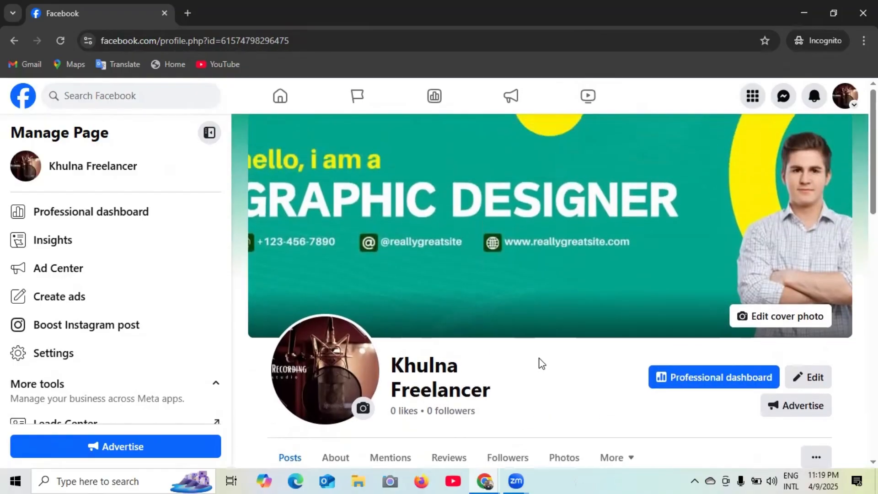
scroll(542, 362, "down", 6)
scroll(540, 356, "up", 6)
left_click(817, 381)
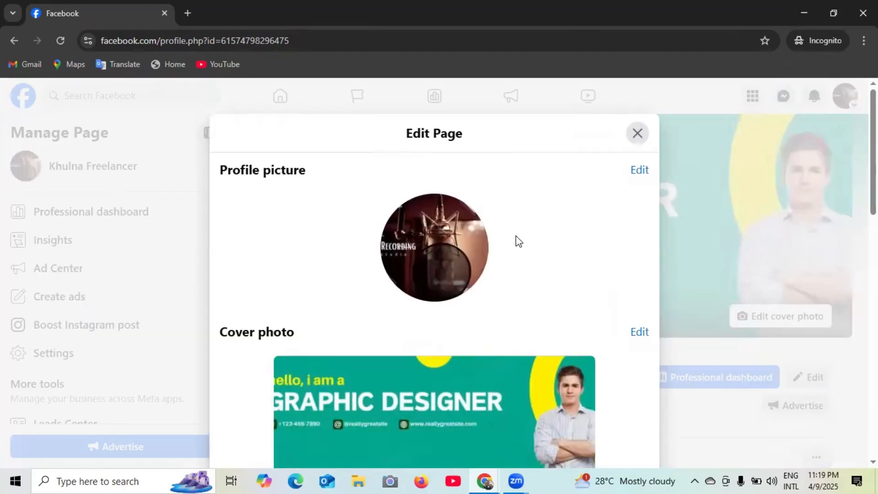
- Open the Khulna Freelancer Page's About info from the Edit Page dialog to view contact and basic details
scroll(473, 232, "down", 10)
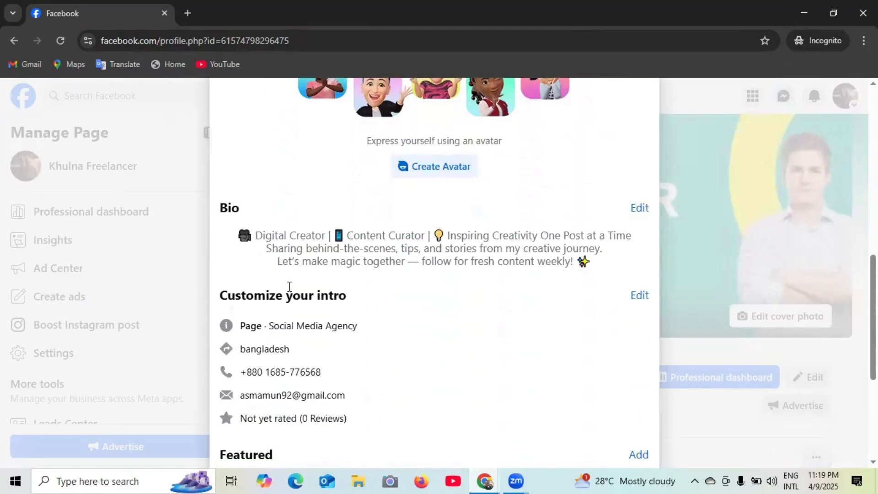
scroll(320, 281, "down", 3)
scroll(441, 279, "up", 10)
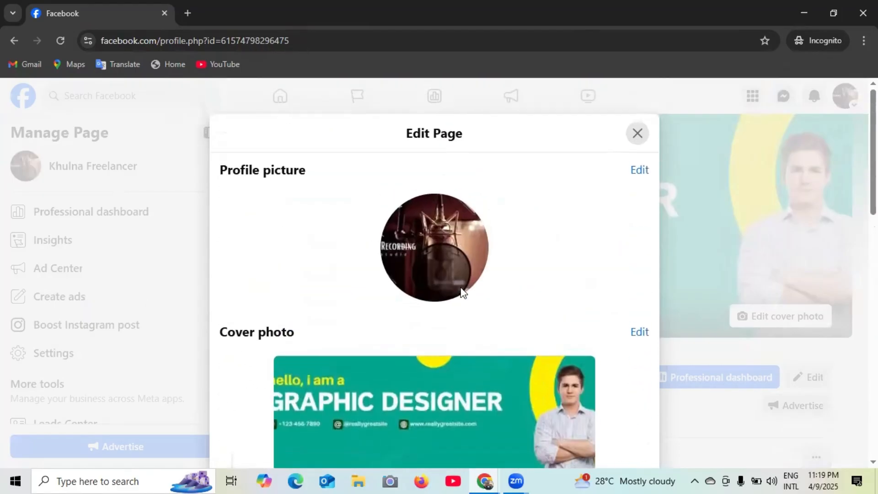
scroll(402, 229, "down", 3)
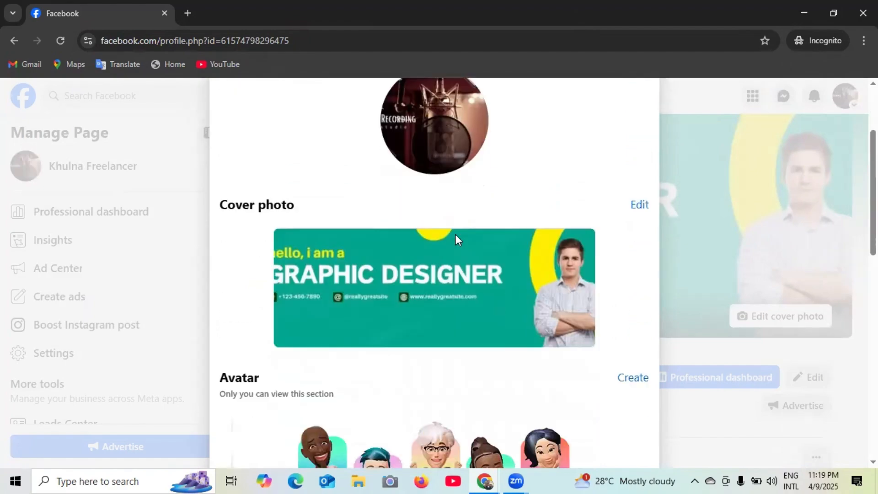
scroll(405, 254, "down", 7)
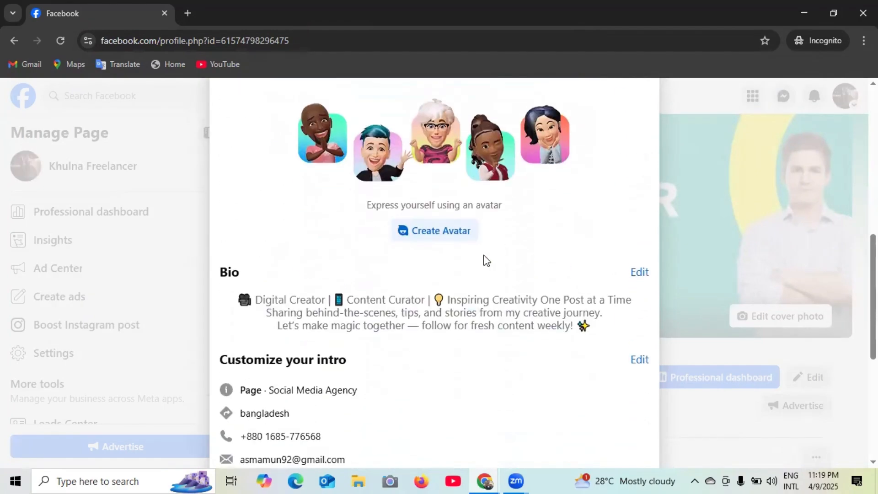
scroll(377, 289, "down", 7)
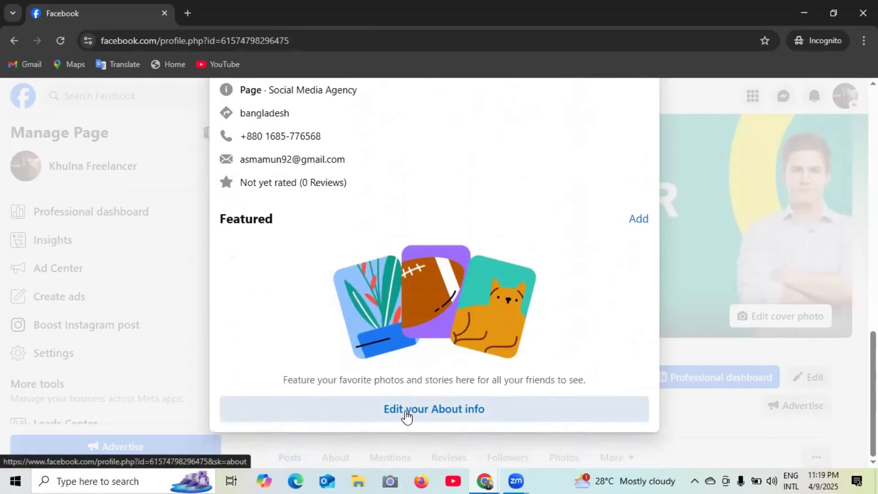
left_click(463, 415)
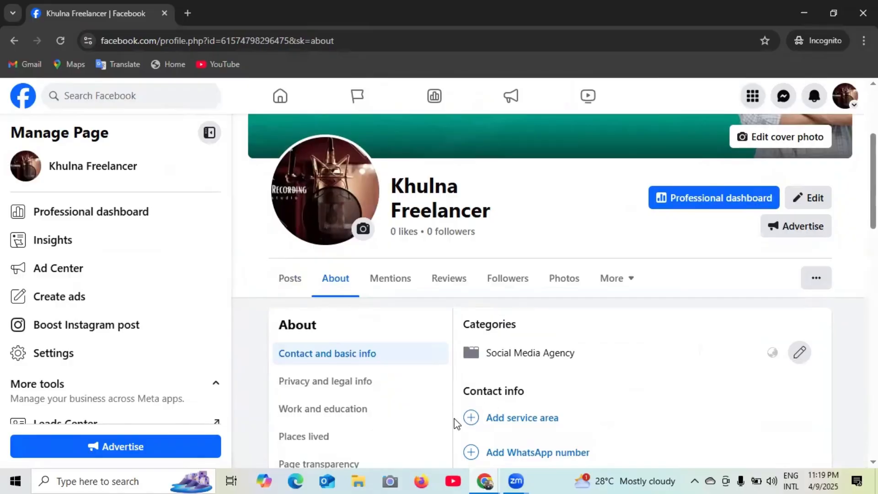
scroll(457, 372, "down", 1)
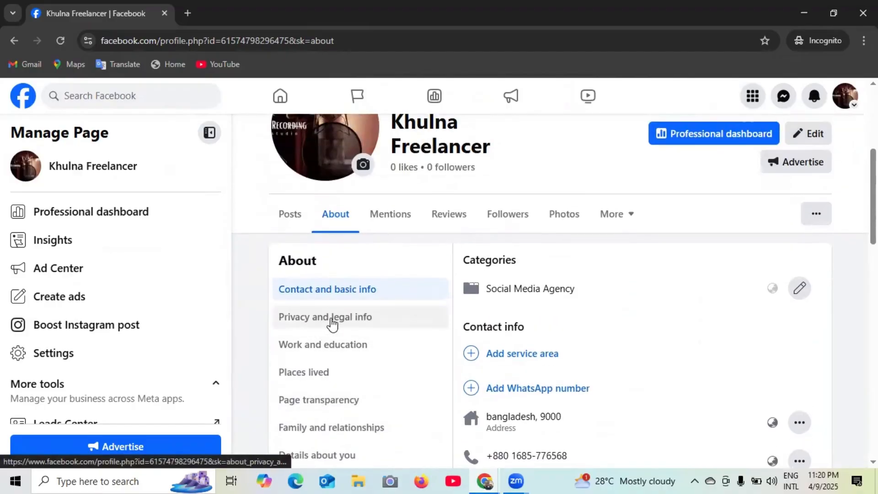
scroll(359, 305, "down", 1)
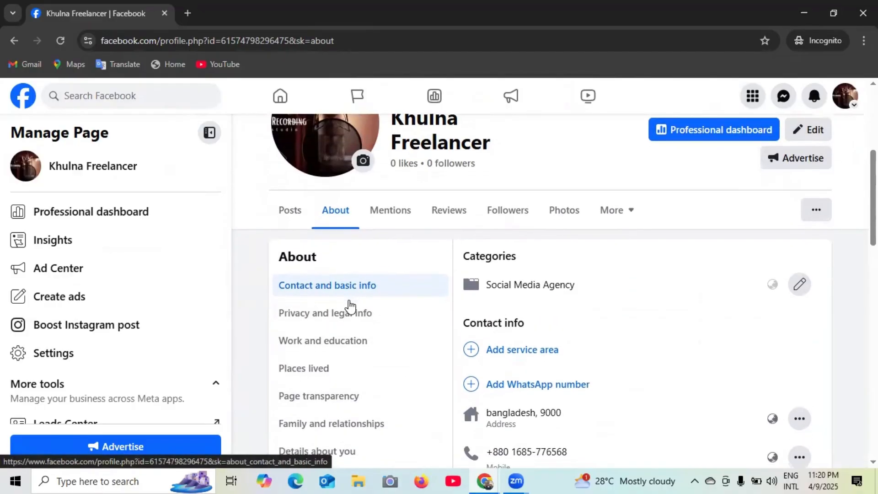
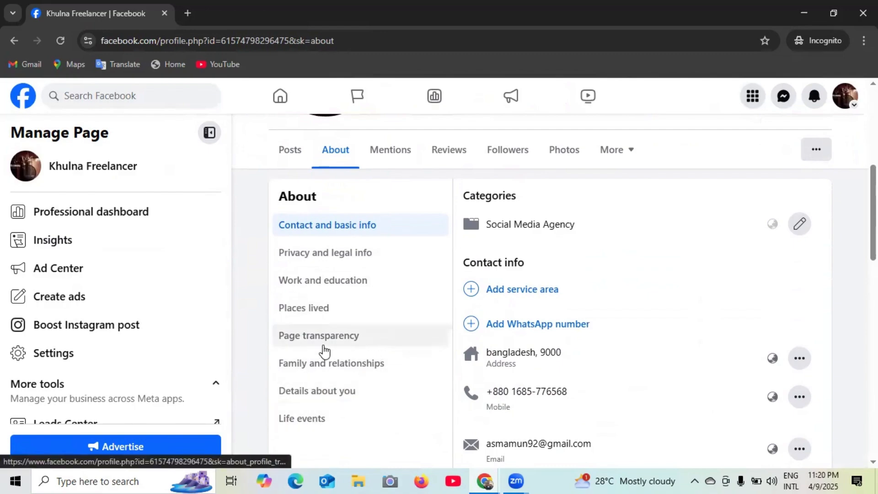
- Add Khulna as the page's first service area
scroll(323, 351, "up", 1)
scroll(323, 352, "down", 1)
scroll(368, 345, "up", 2)
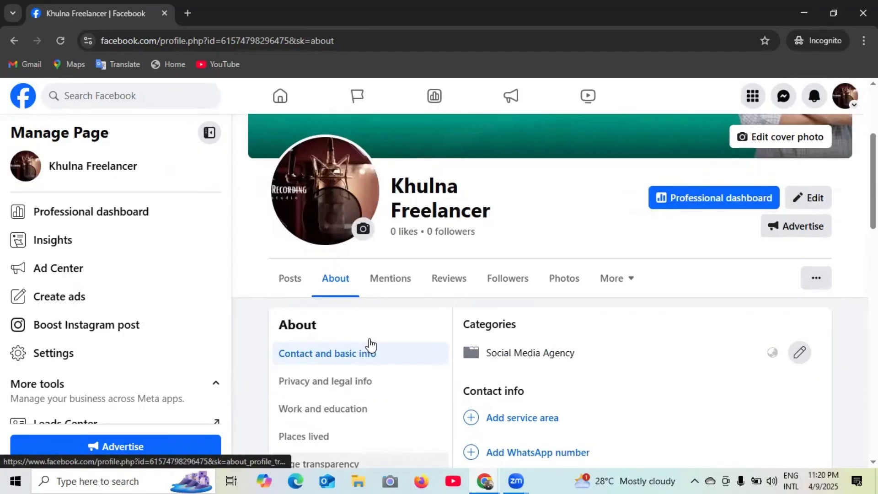
scroll(330, 333, "down", 1)
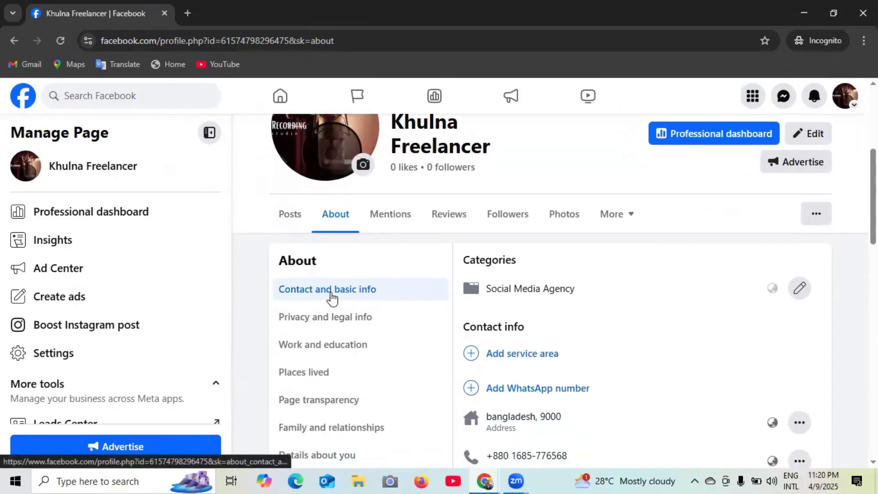
scroll(659, 290, "down", 1)
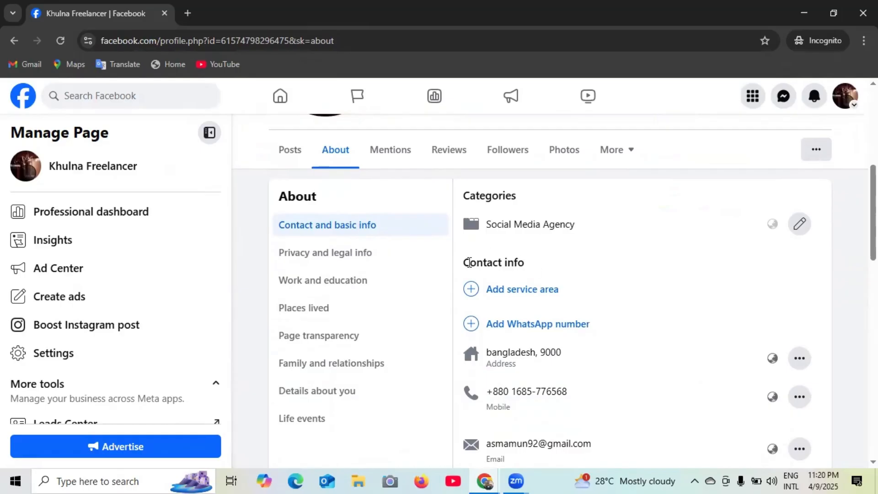
scroll(490, 262, "down", 1)
scroll(502, 245, "up", 1)
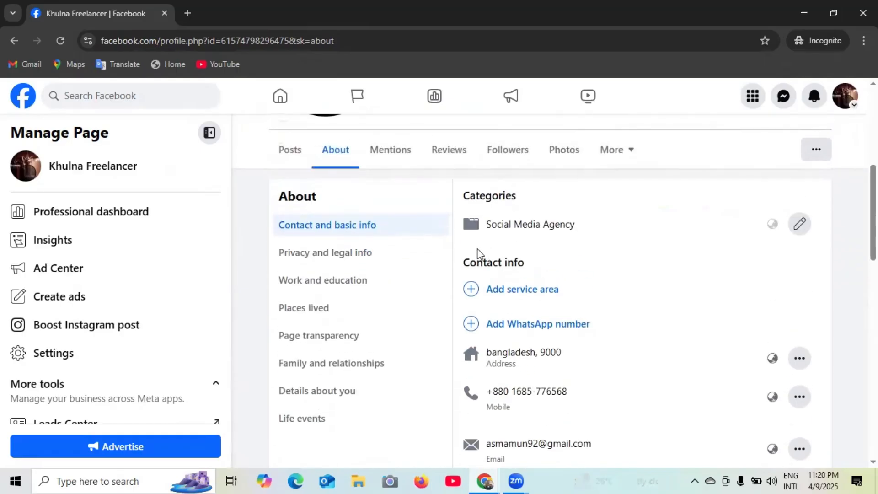
left_click_drag(466, 261, 539, 264)
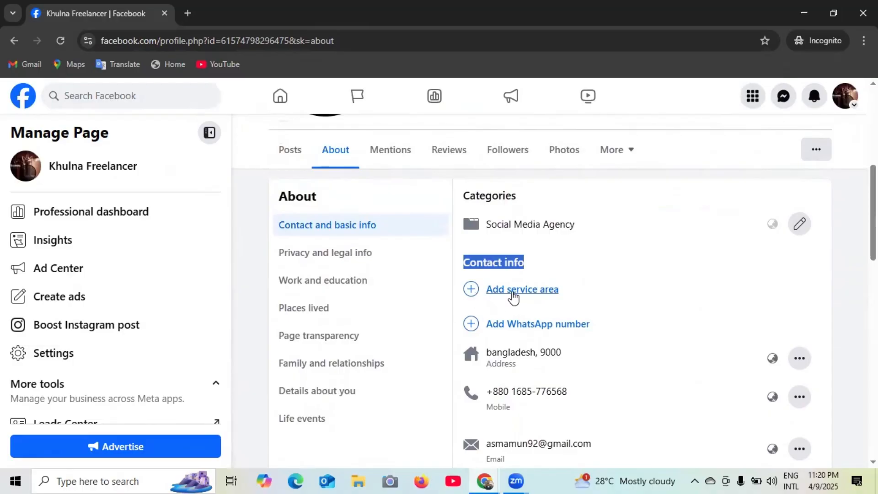
left_click(513, 297)
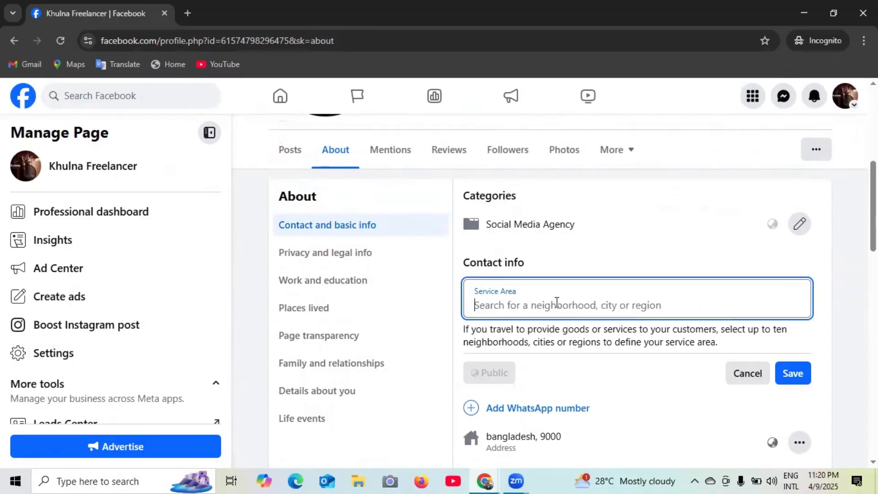
left_click(557, 302)
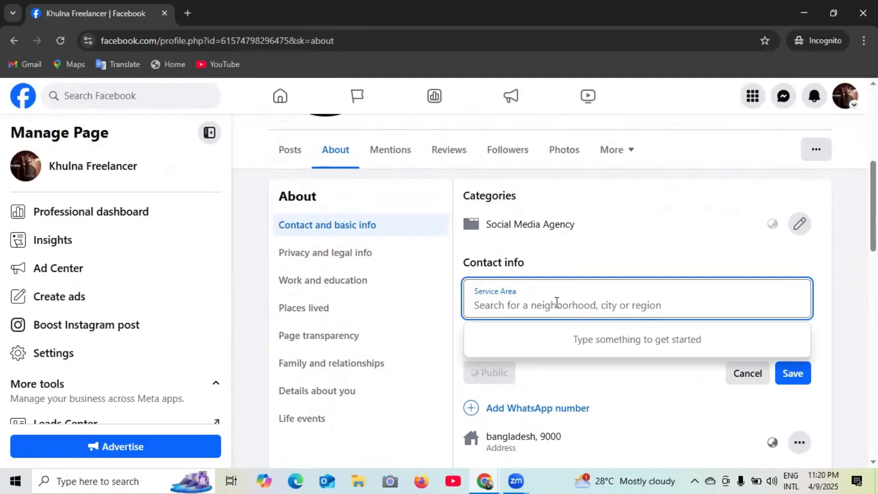
type("khu")
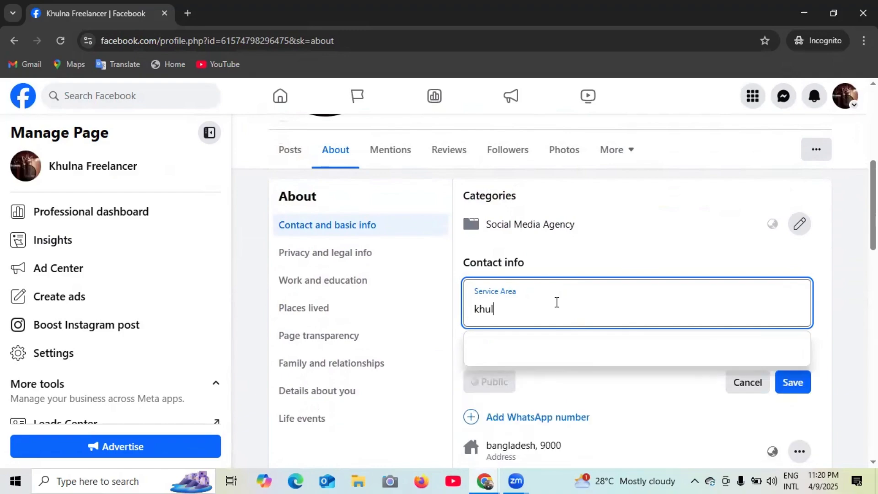
type("l")
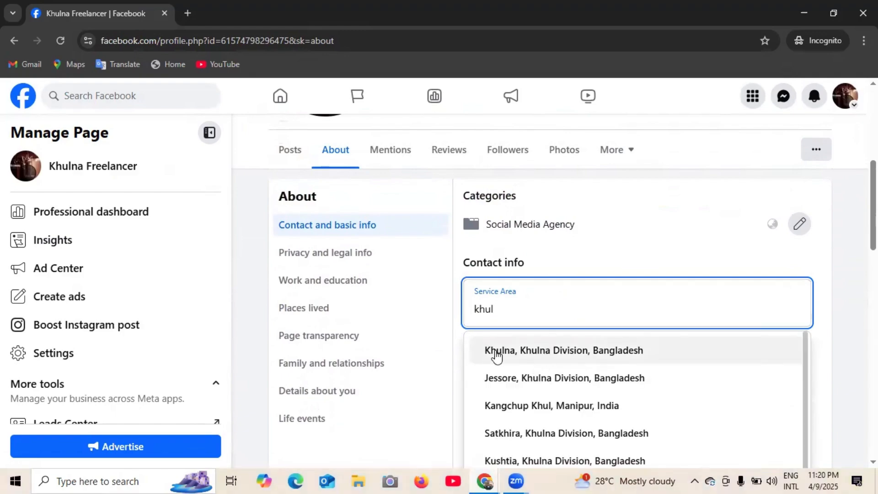
left_click(548, 350)
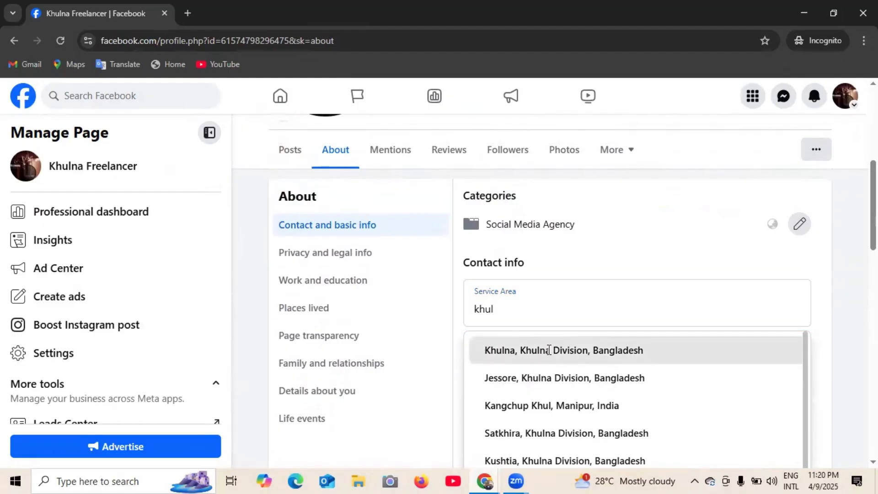
- Add Dhaka, Barisal and Rajshahi as further service areas and save all four
left_click(521, 336)
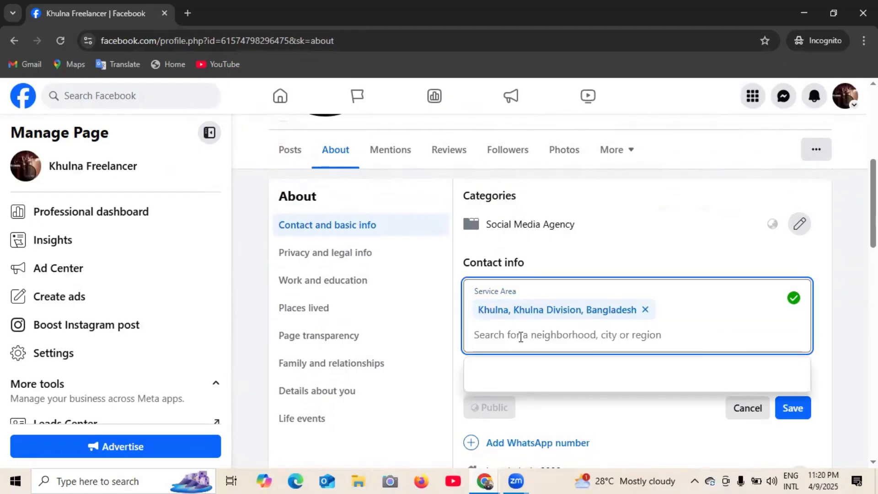
type("d")
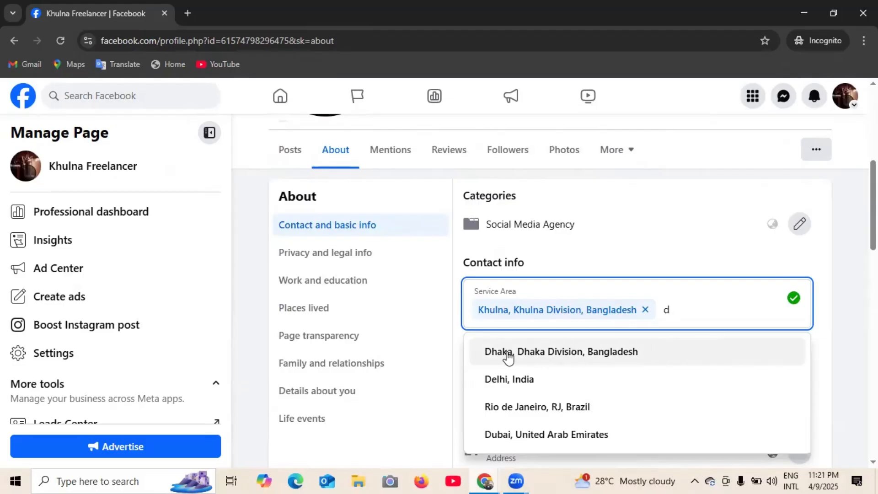
left_click(594, 353)
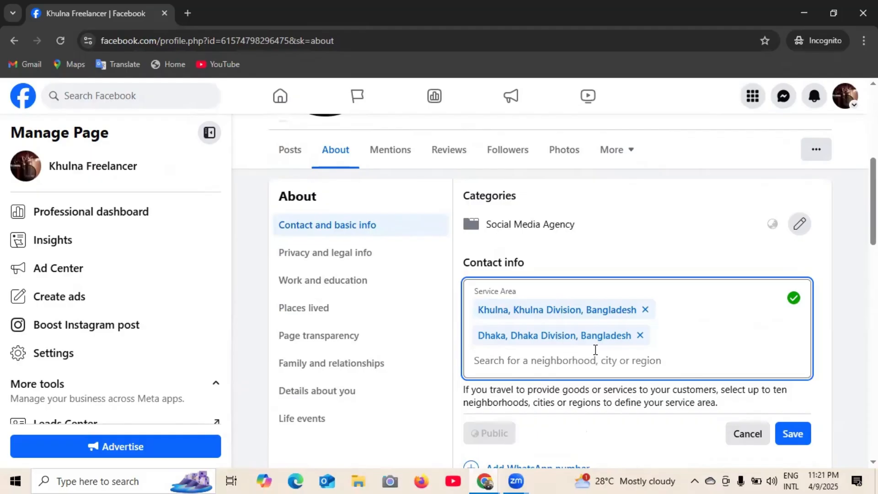
type("ba")
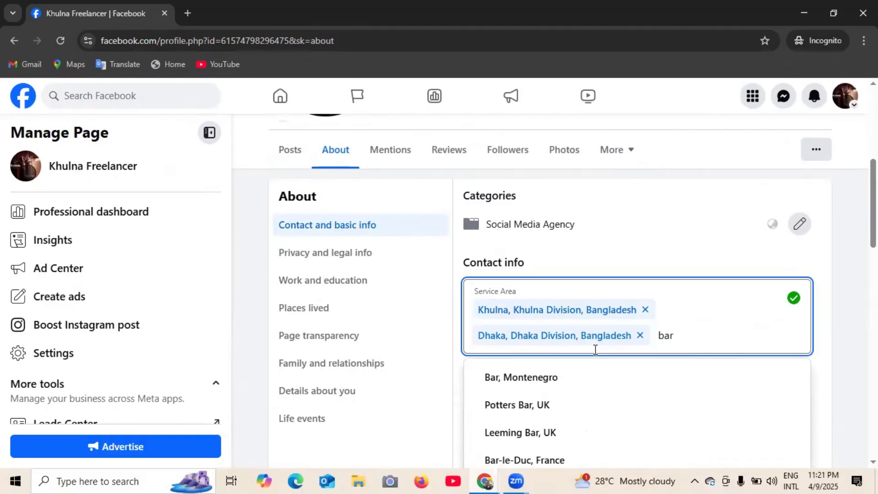
type("ri")
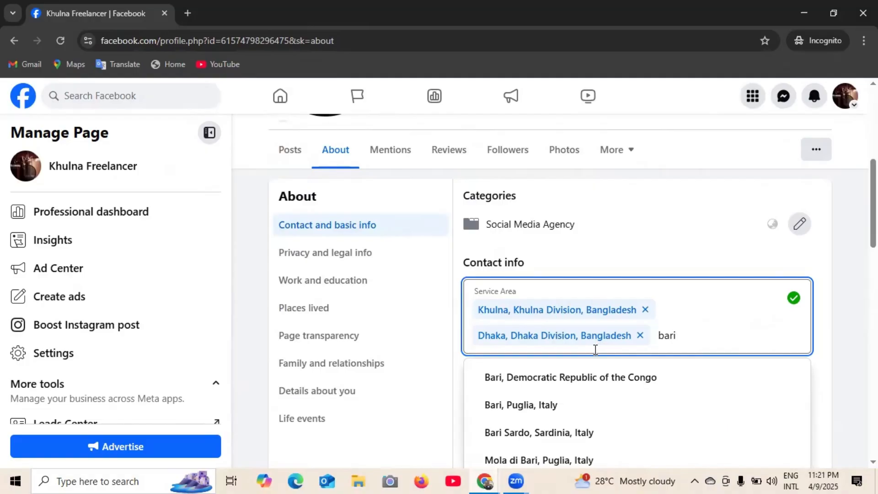
type("sh")
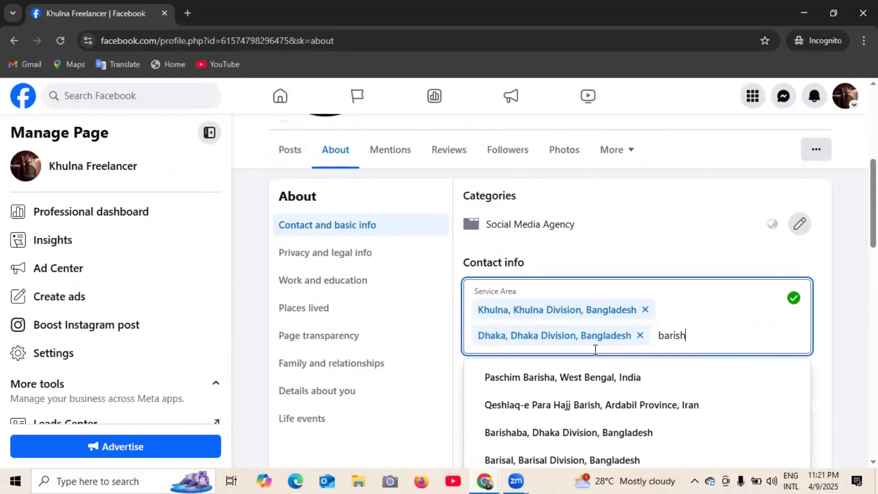
type("al")
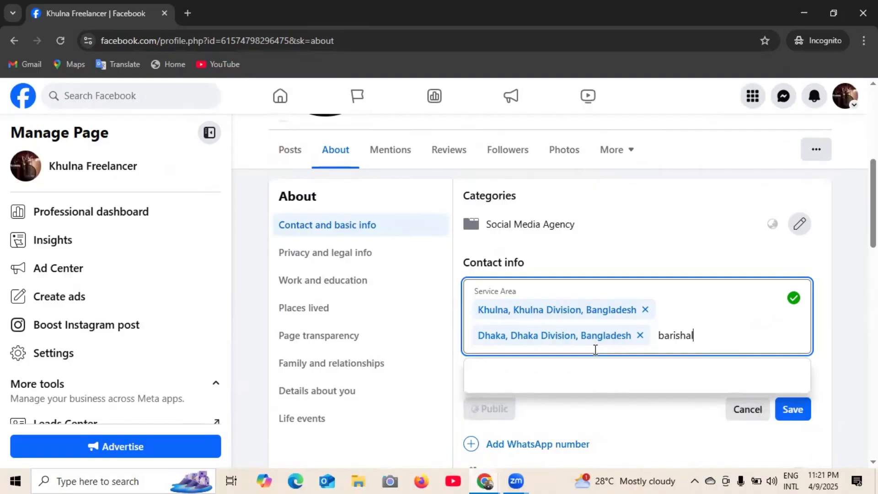
left_click(595, 384)
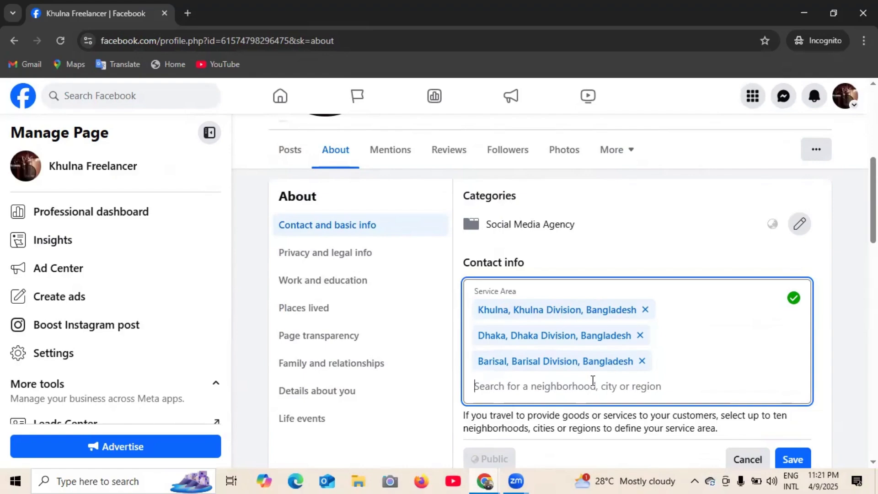
type("raj")
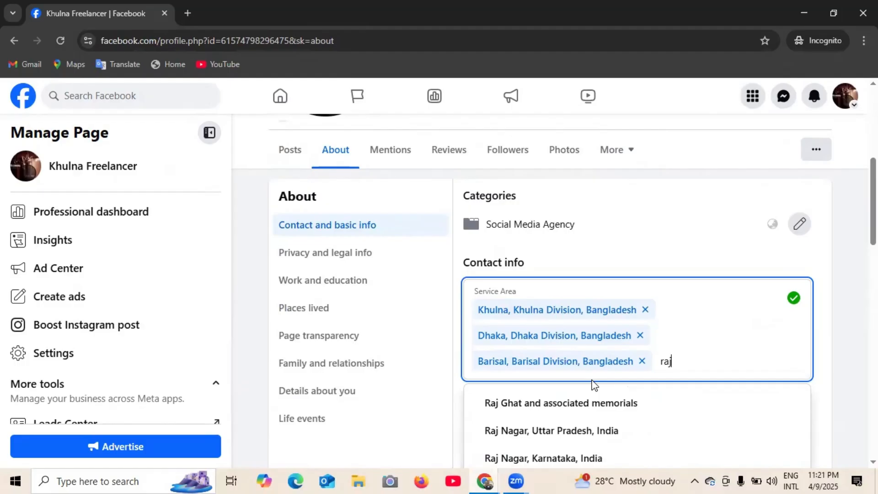
type("s")
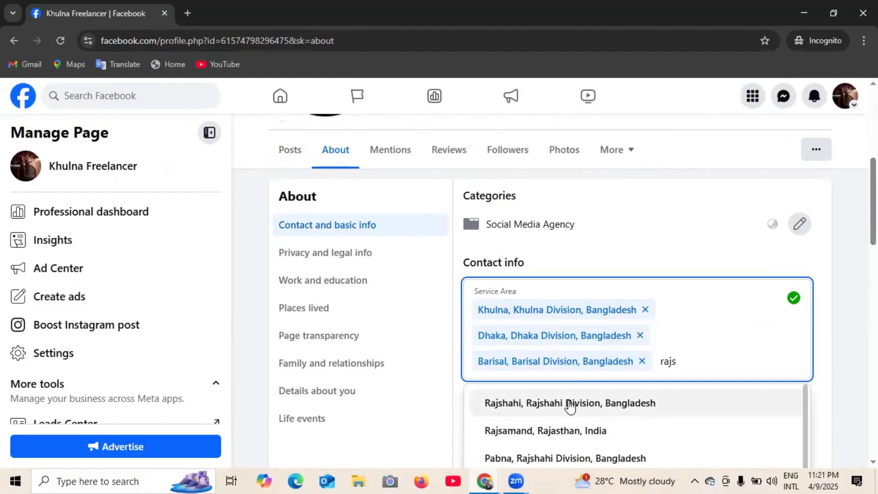
left_click(570, 403)
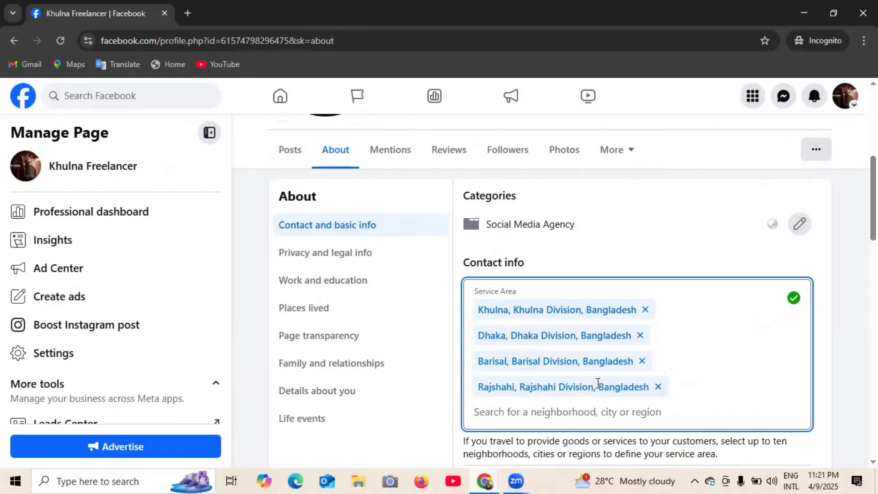
scroll(594, 378, "down", 1)
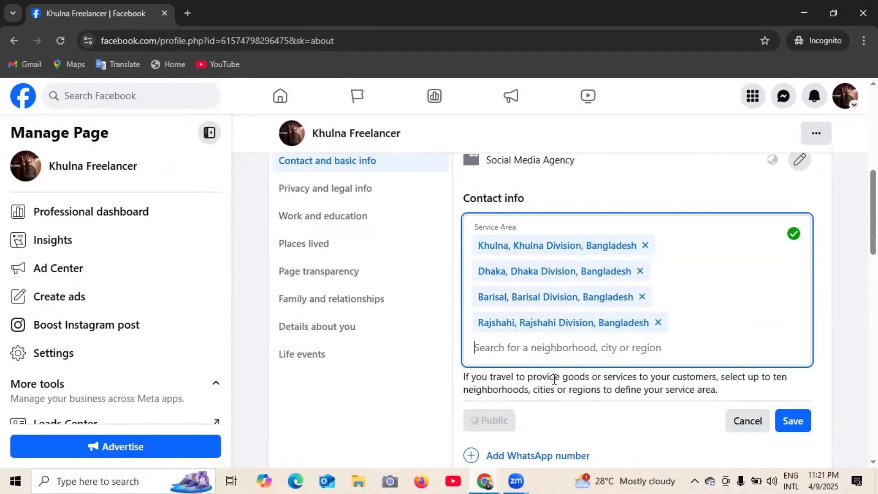
scroll(554, 379, "down", 2)
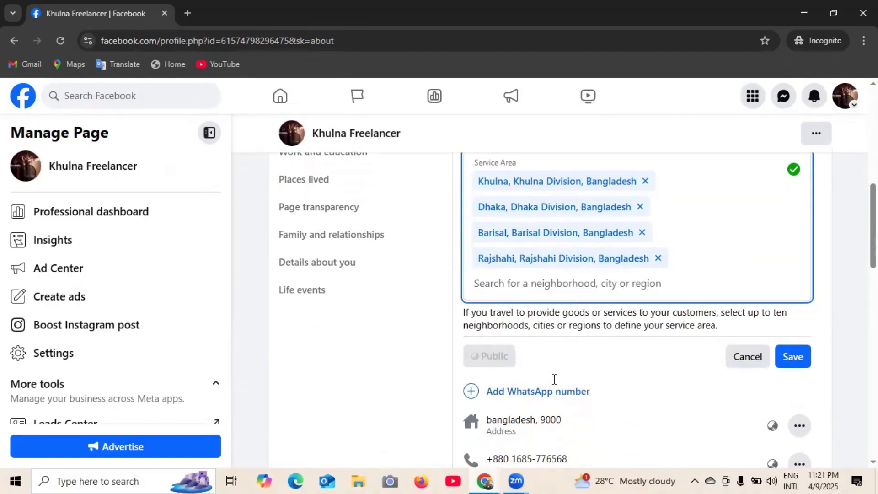
left_click(793, 356)
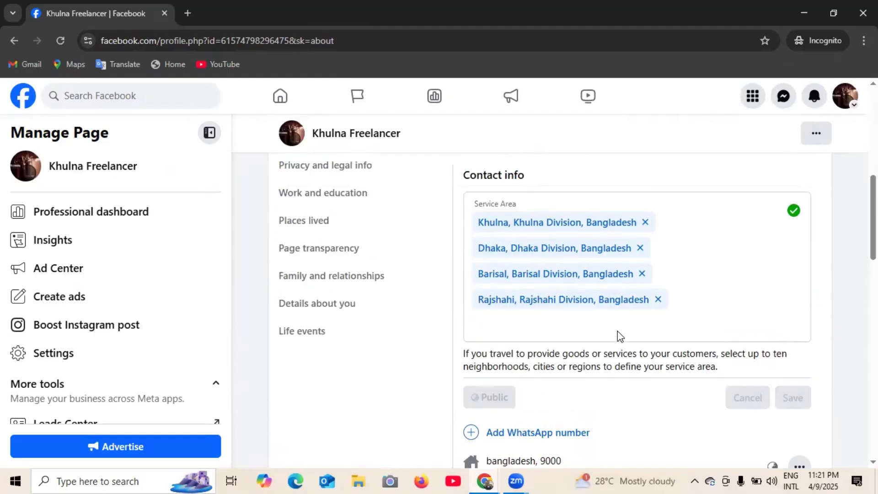
scroll(618, 327, "down", 1)
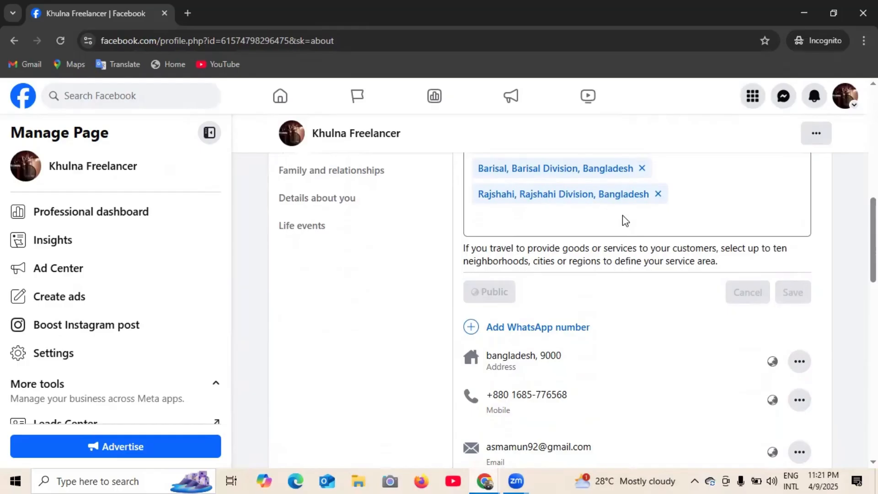
scroll(612, 238, "up", 3)
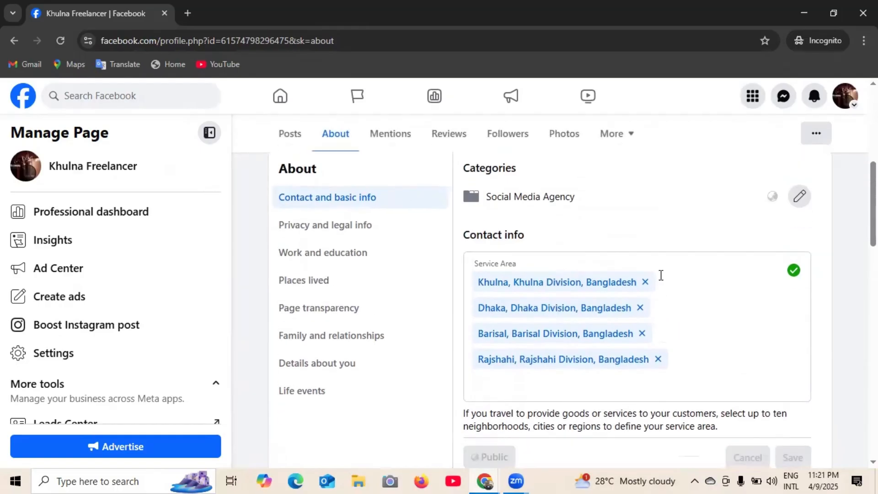
scroll(661, 274, "down", 4)
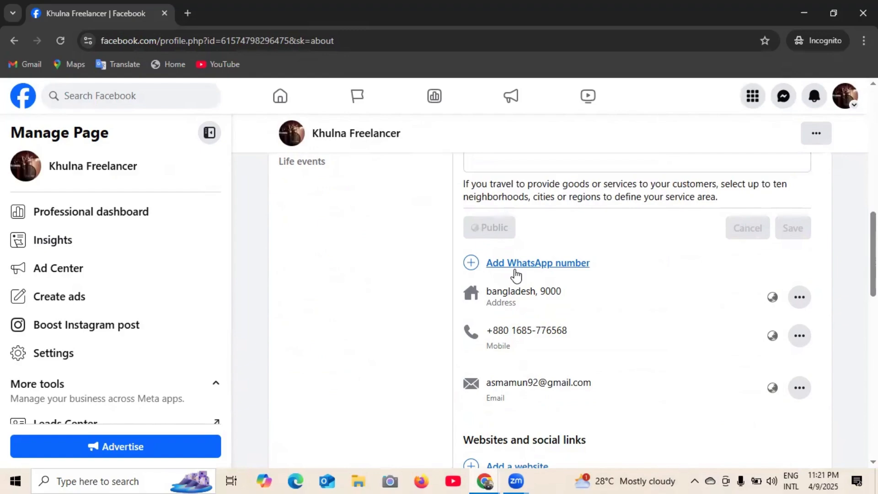
scroll(518, 275, "down", 3)
scroll(557, 274, "down", 3)
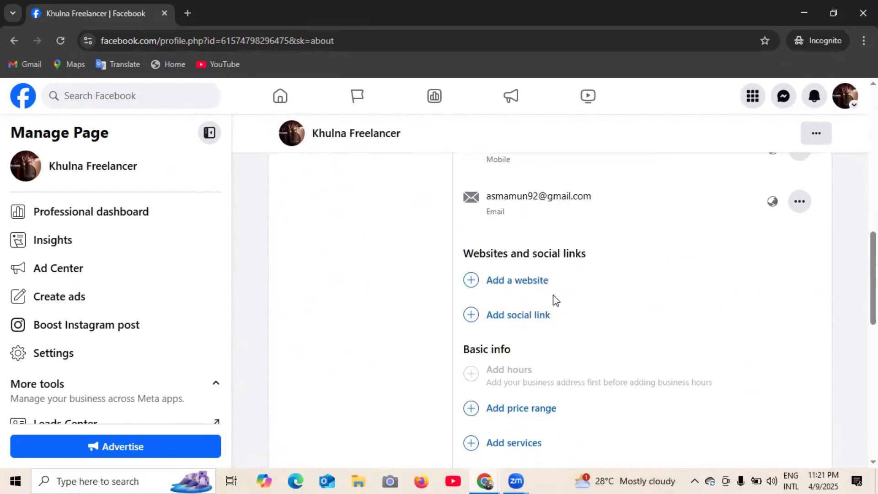
scroll(539, 320, "up", 5)
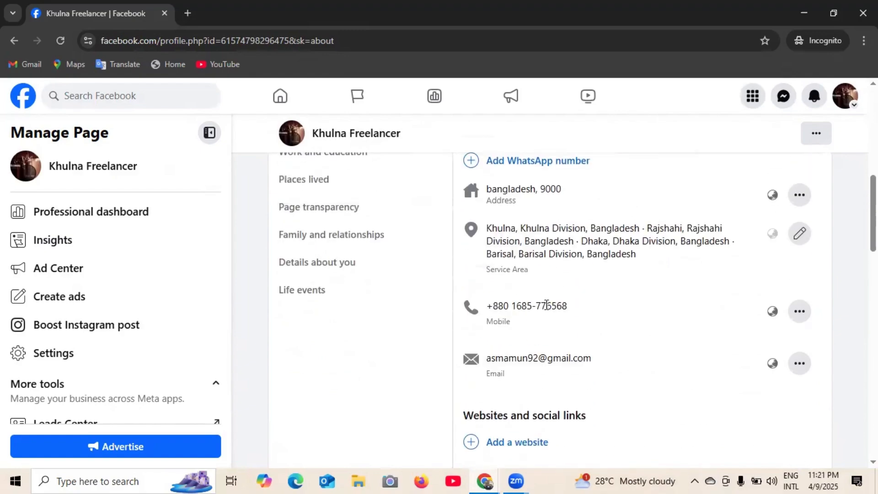
scroll(546, 305, "up", 1)
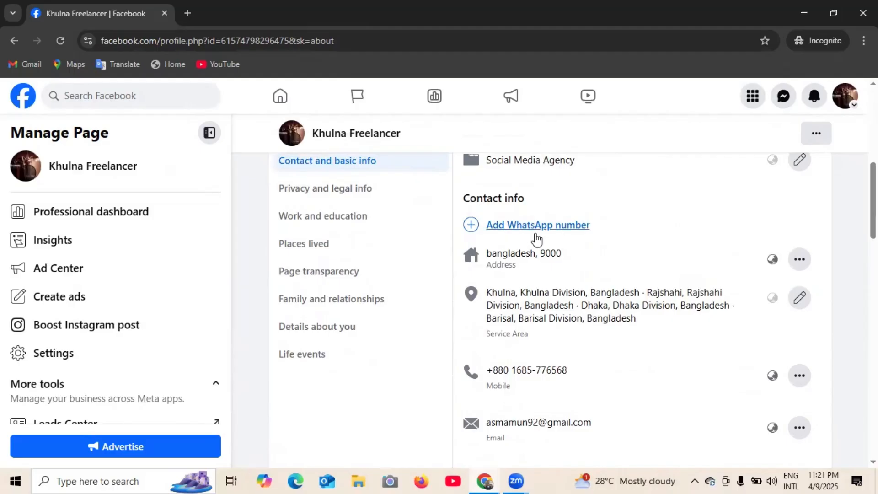
scroll(536, 239, "up", 1)
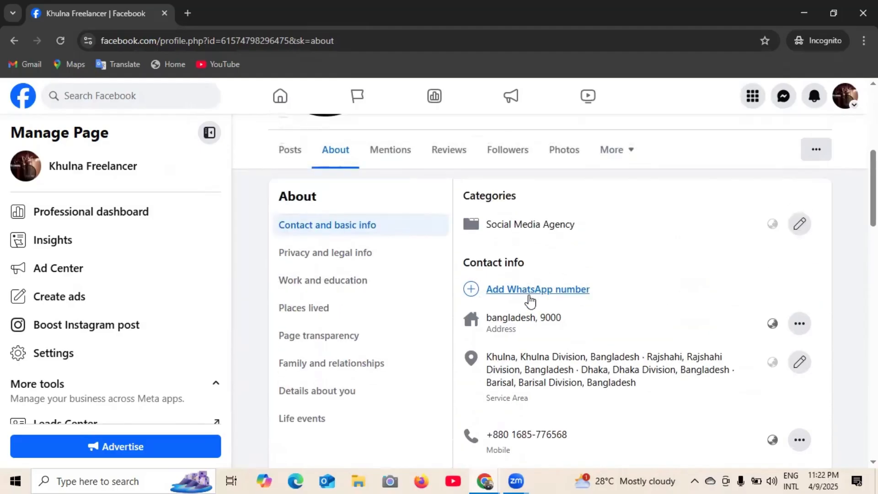
scroll(530, 302, "down", 1)
scroll(515, 221, "down", 1)
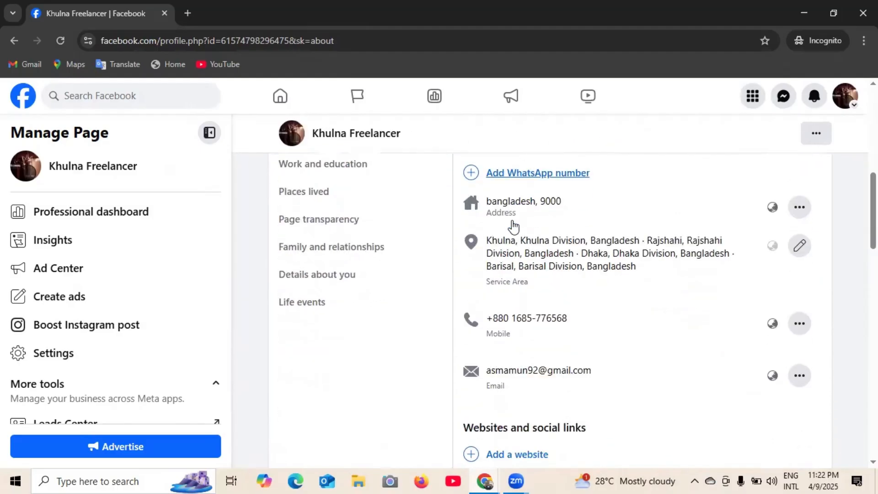
scroll(562, 246, "down", 2)
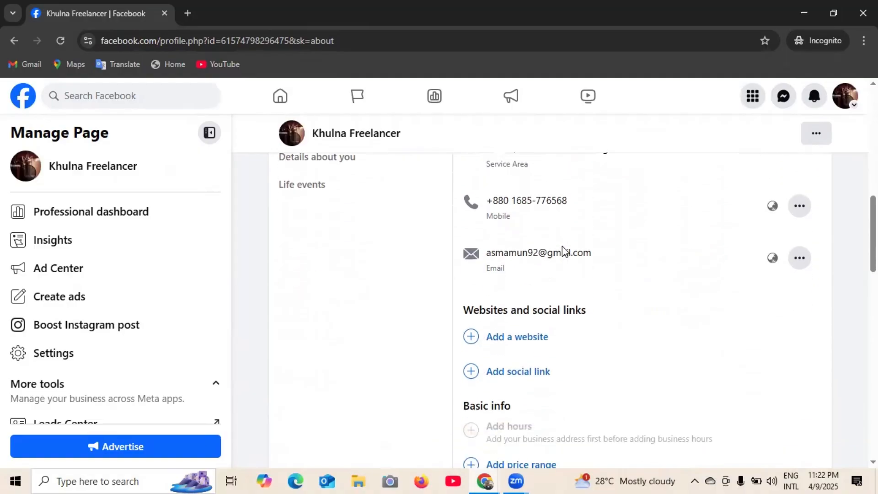
scroll(564, 252, "down", 1)
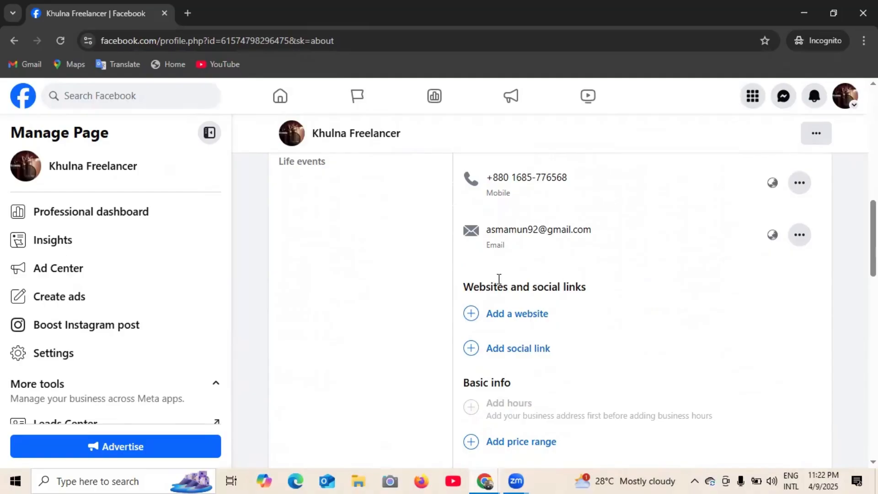
scroll(531, 279, "down", 1)
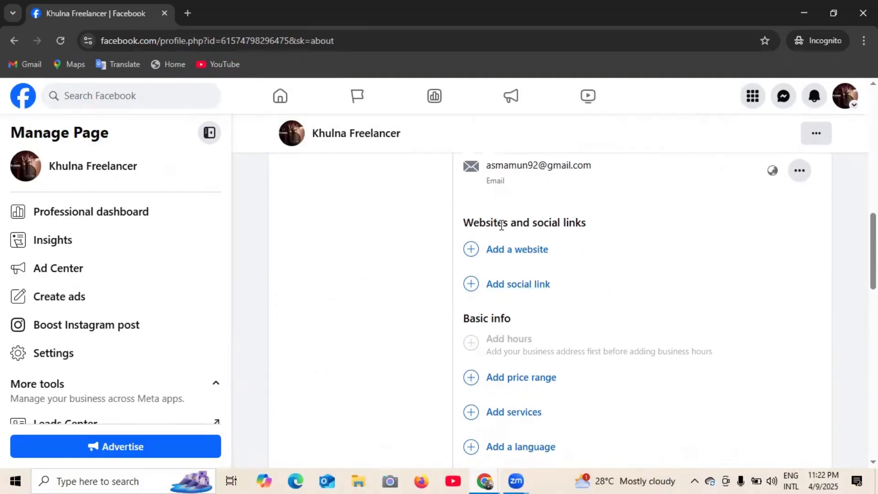
left_click_drag(501, 225, 589, 228)
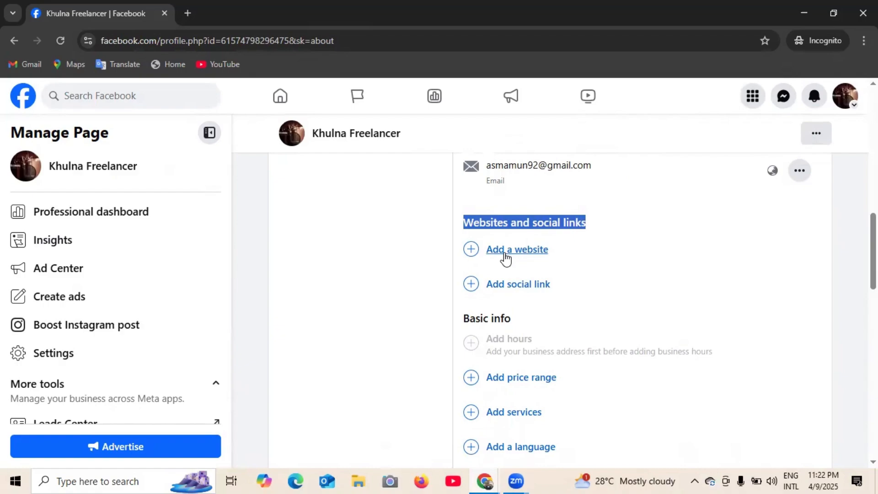
- Add a website entry, then a new social link entry under Websites and social links
left_click(505, 254)
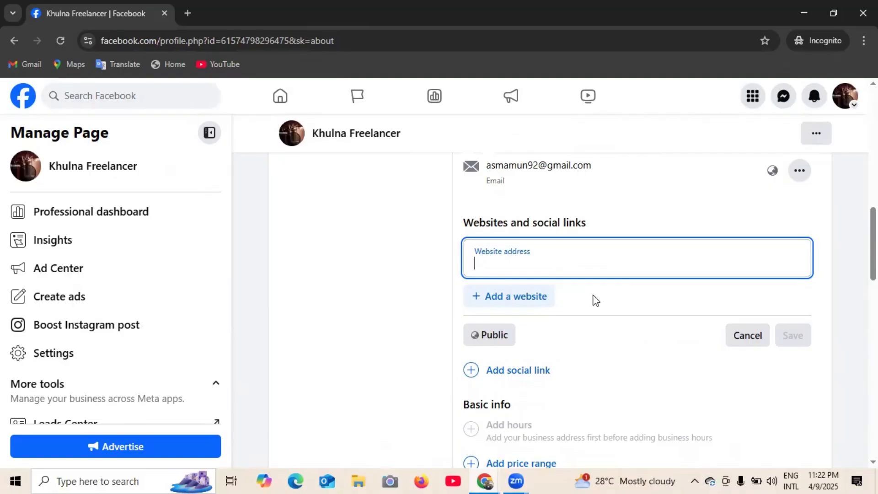
scroll(590, 293, "down", 1)
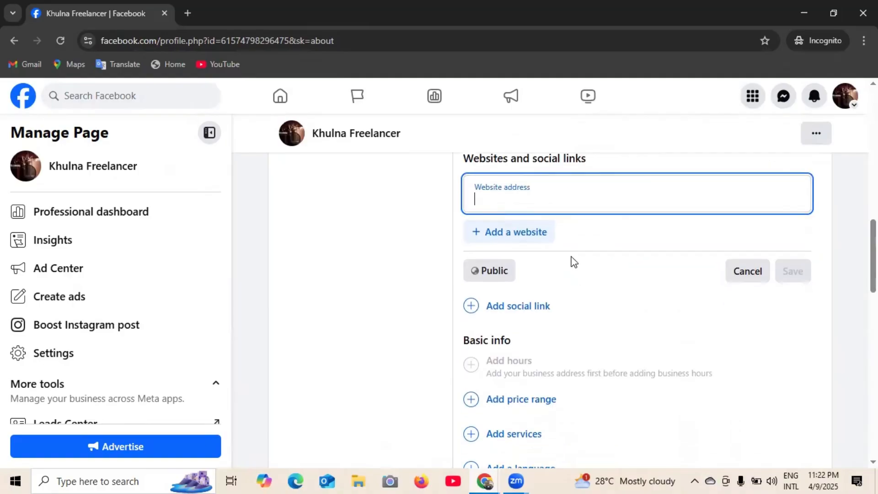
left_click(424, 234)
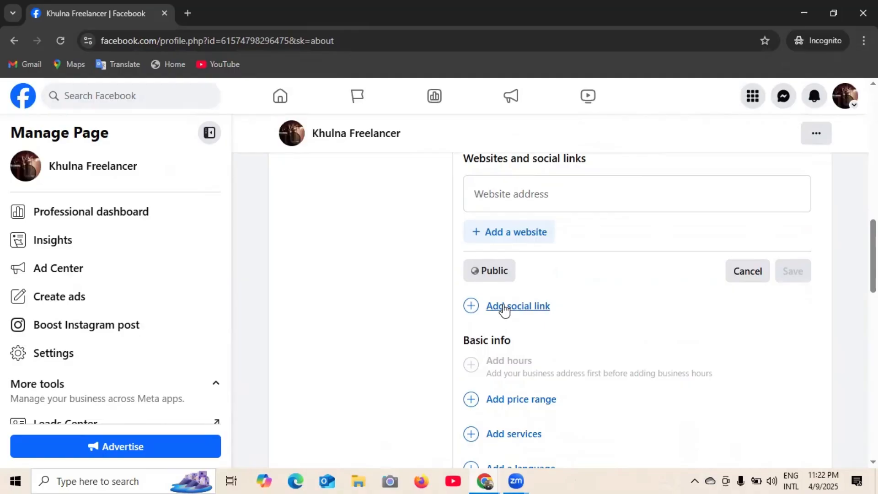
left_click(505, 307)
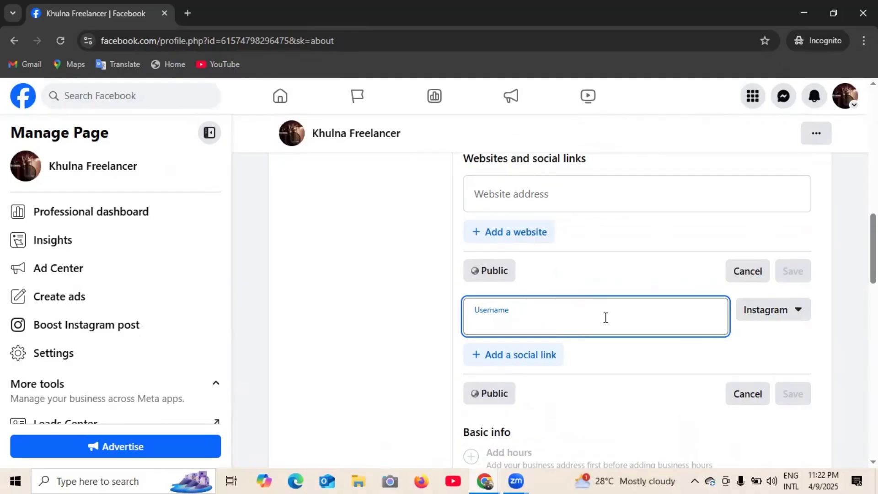
scroll(612, 325, "up", 5)
scroll(581, 329, "down", 5)
- Set the new social link's platform to YouTube and focus its Username field
left_click(795, 314)
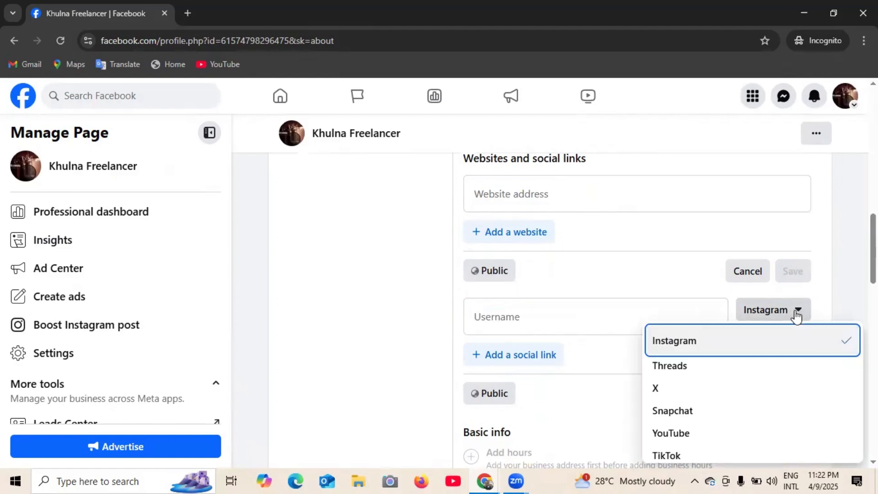
scroll(690, 378, "down", 2)
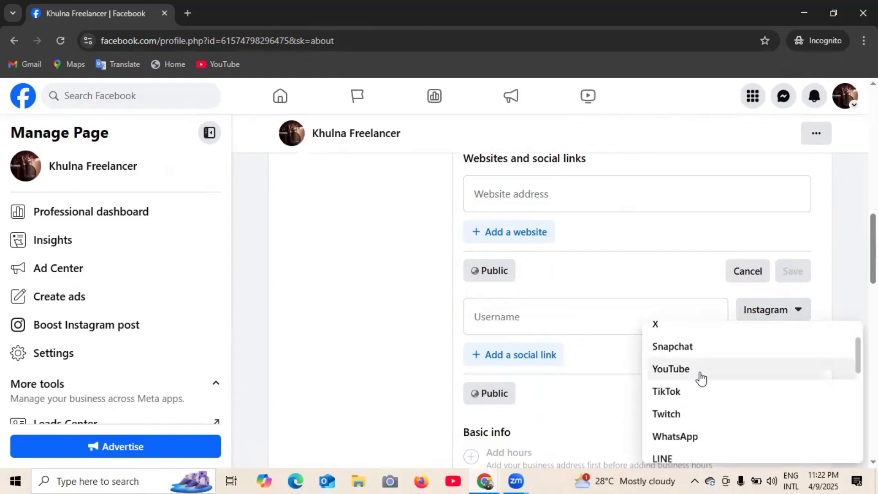
scroll(716, 385, "up", 3)
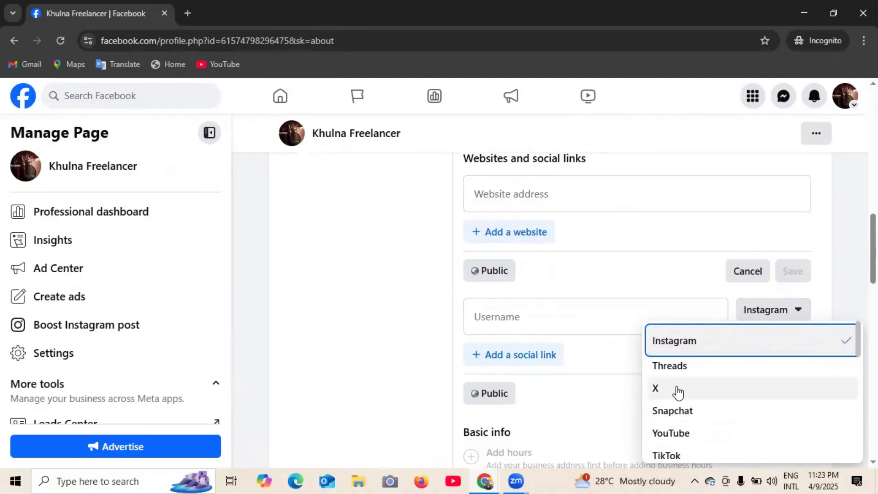
scroll(677, 392, "down", 3)
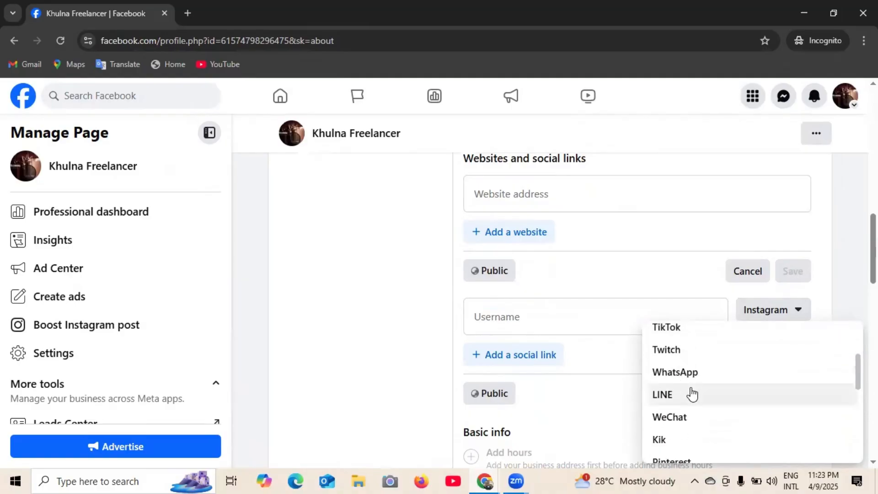
scroll(693, 395, "down", 5)
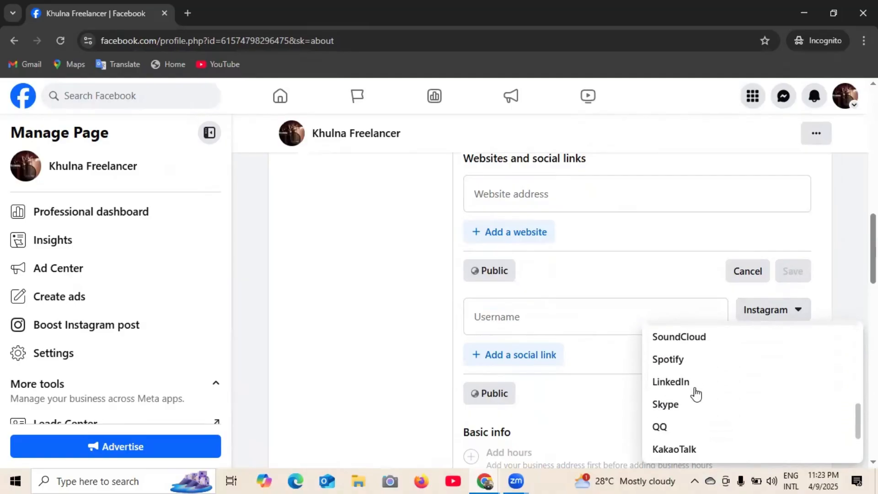
scroll(695, 393, "down", 2)
scroll(696, 393, "up", 5)
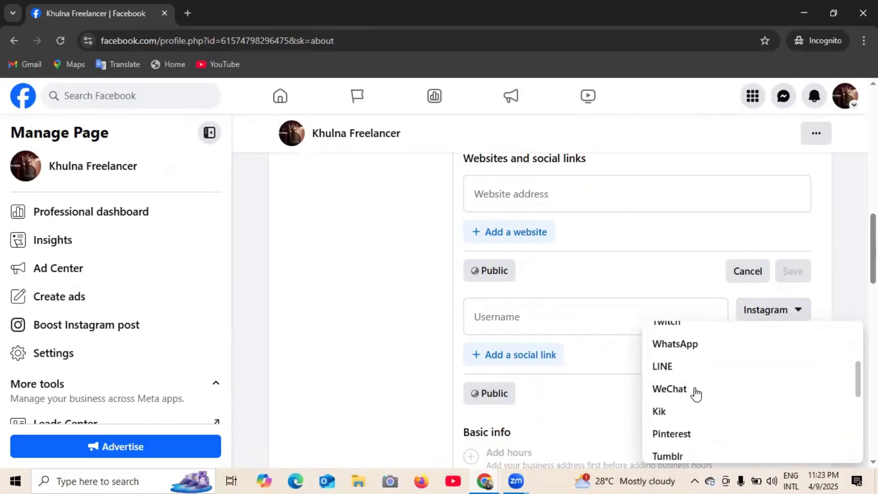
scroll(695, 395, "up", 5)
scroll(555, 388, "up", 5)
scroll(562, 387, "down", 4)
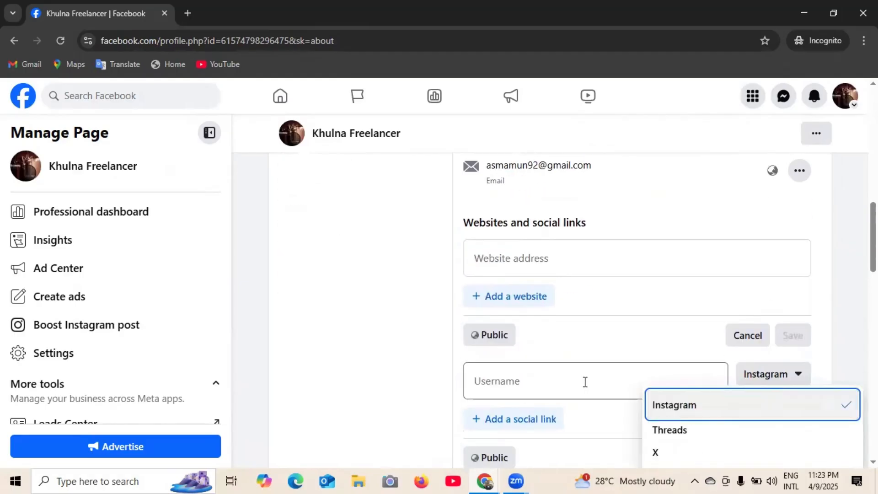
scroll(605, 368, "down", 1)
scroll(711, 373, "down", 1)
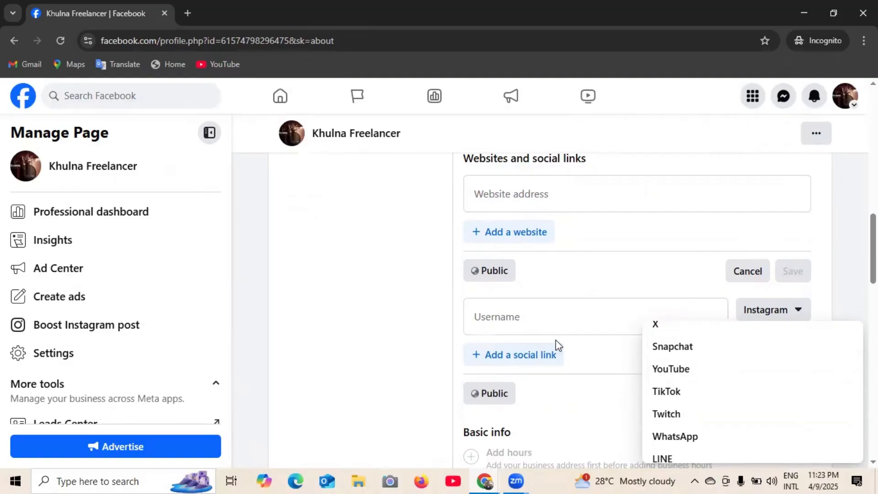
left_click(680, 375)
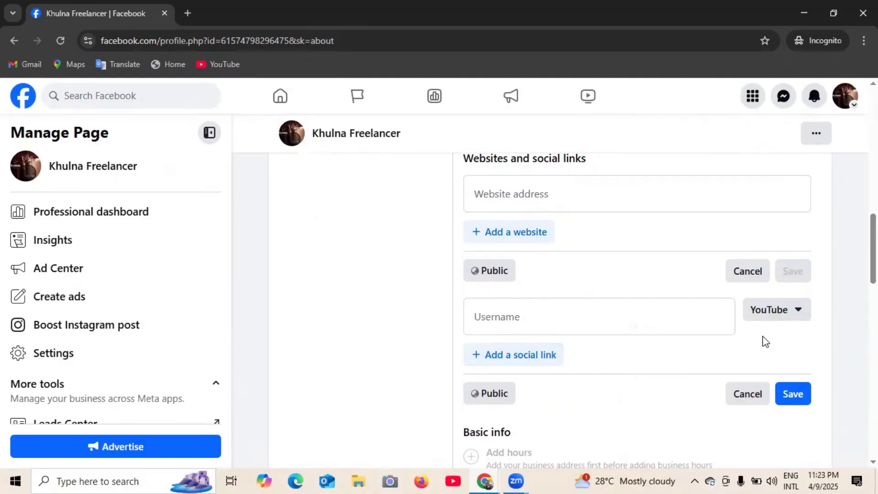
scroll(674, 329, "up", 1)
scroll(659, 329, "down", 1)
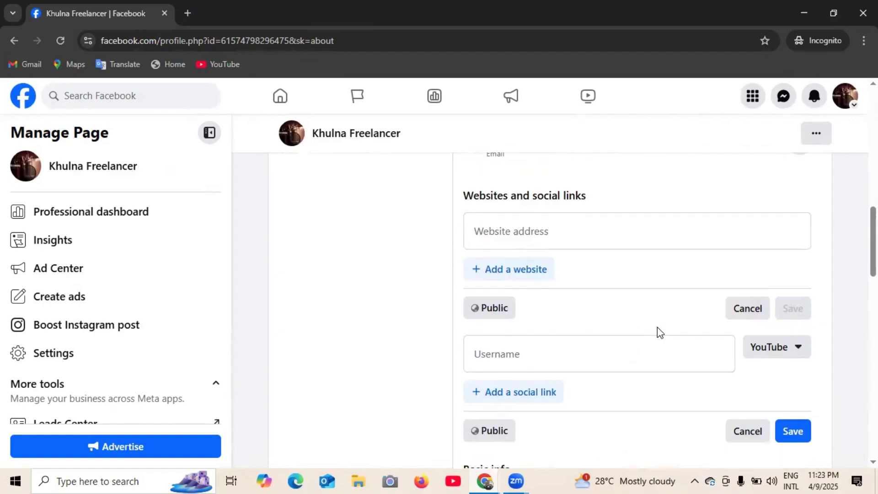
left_click(506, 310)
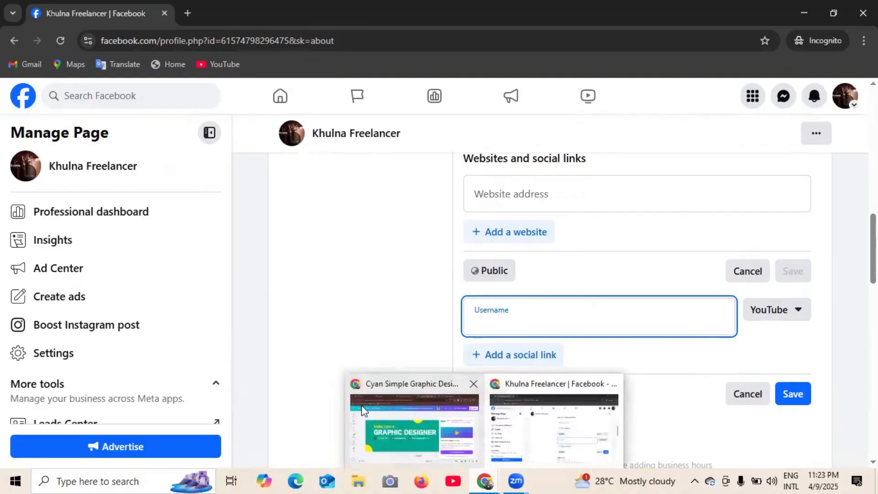
- In a new tab, search YouTube for 'khulna freelancer zone' and open the channel
left_click(184, 13)
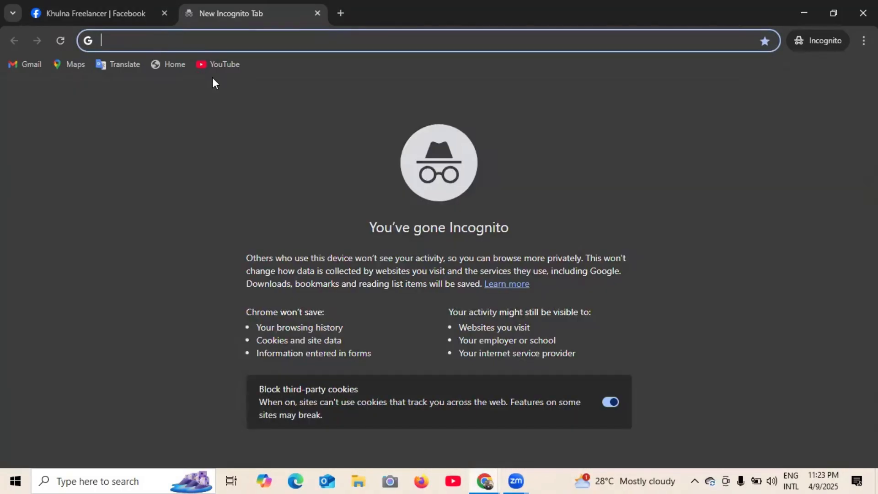
left_click(223, 64)
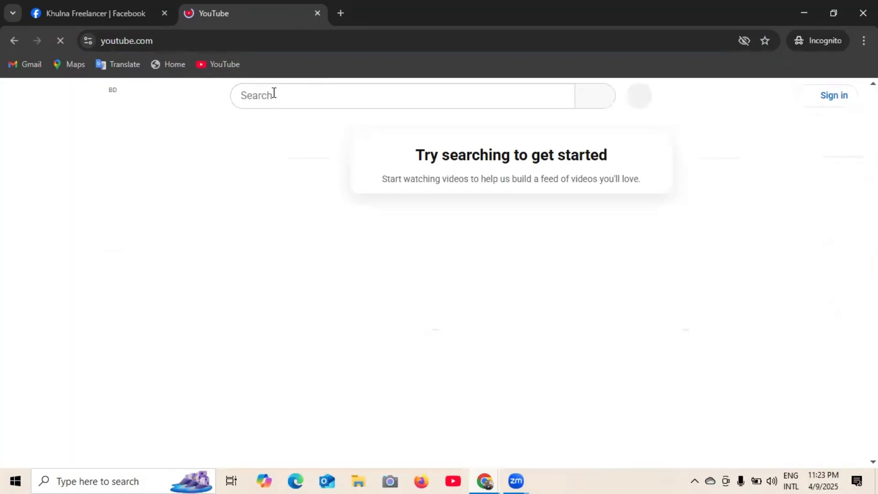
left_click(273, 95)
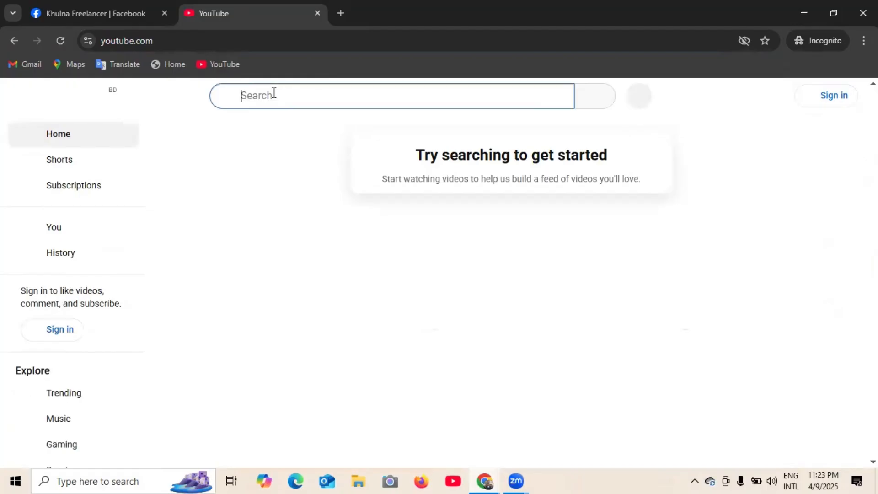
type("khul")
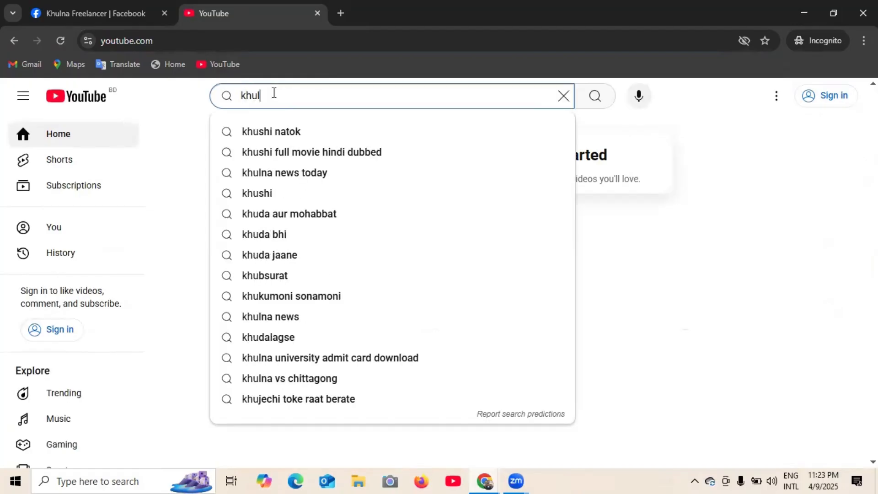
type("na free")
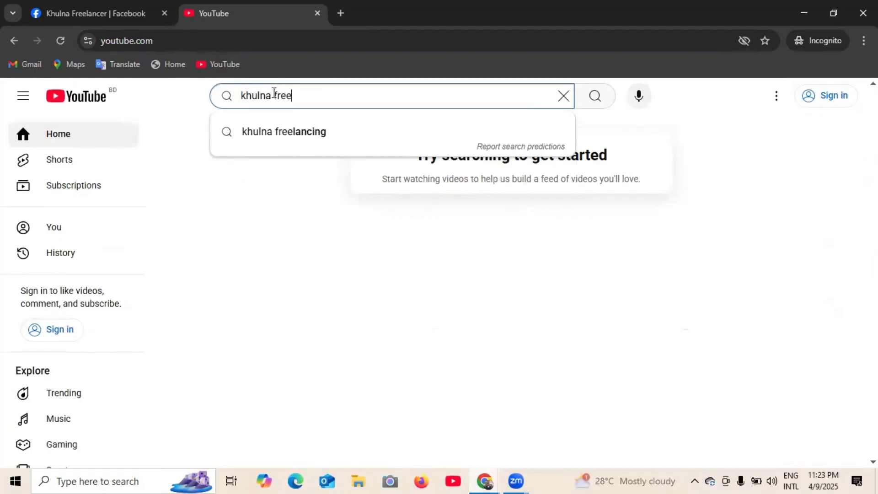
type("lancer z")
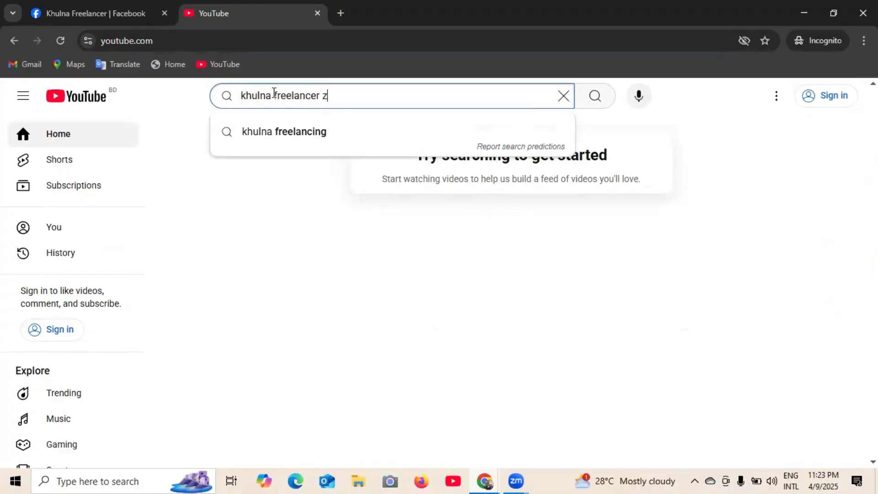
type("one")
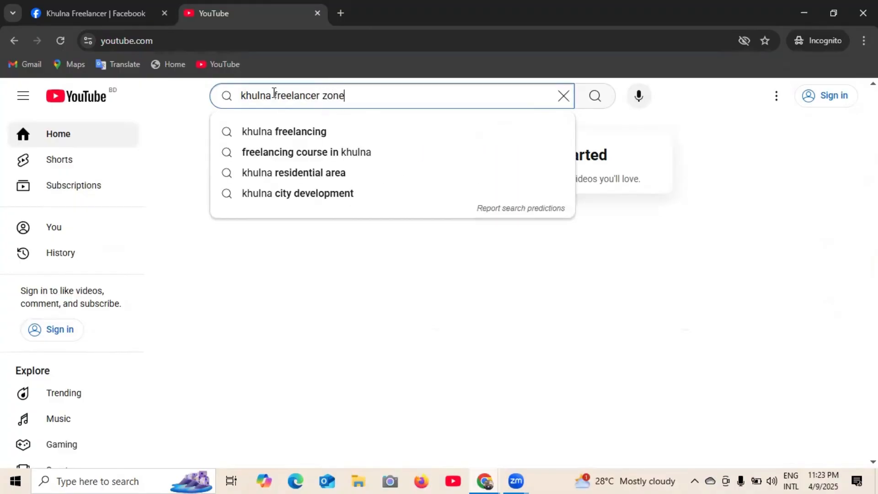
key("Return")
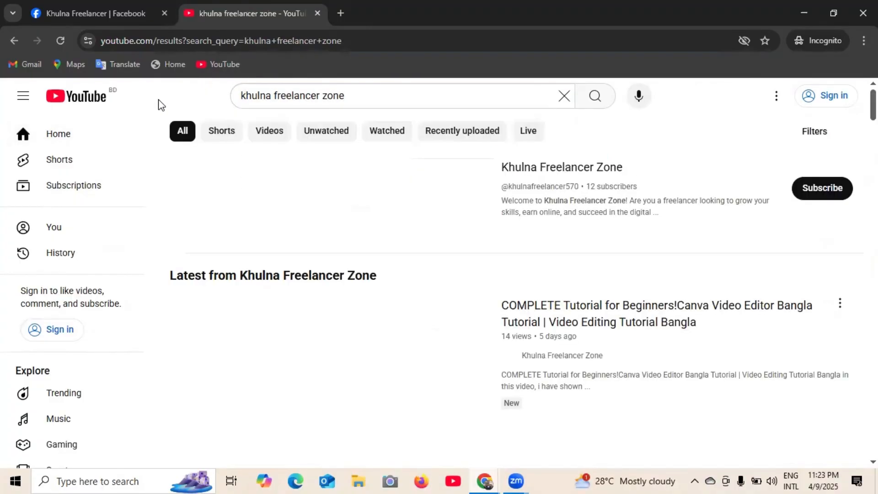
left_click(597, 166)
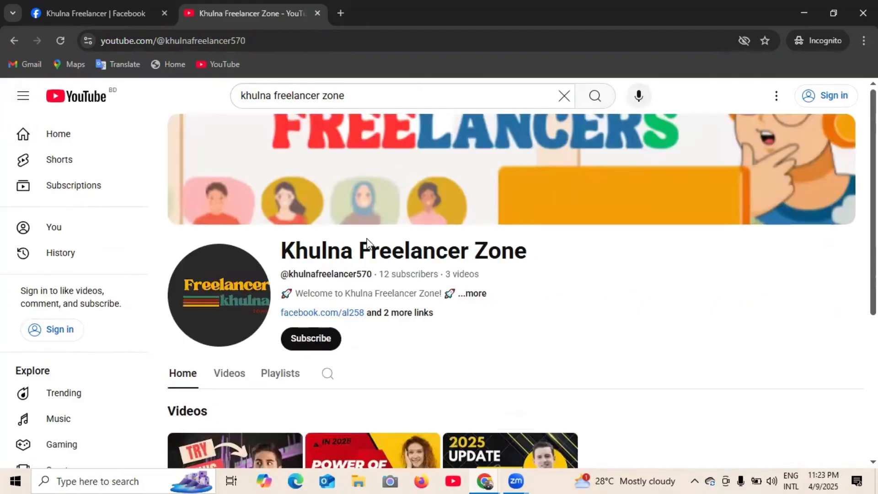
- Copy the channel's web address and return to the Facebook About section
left_click(163, 41)
right_click(163, 43)
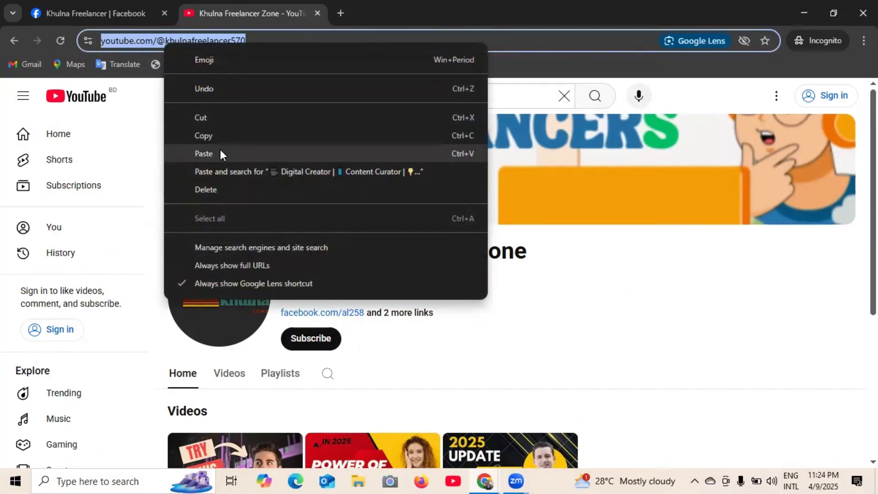
left_click(210, 137)
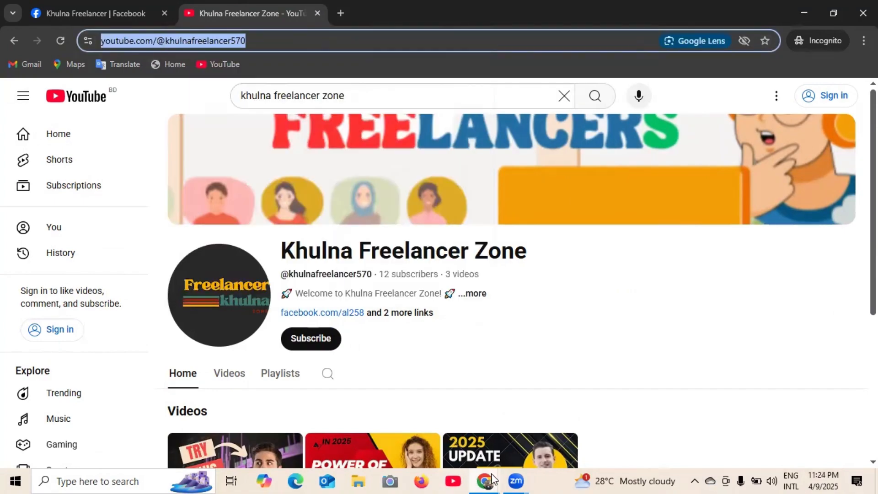
left_click(492, 479)
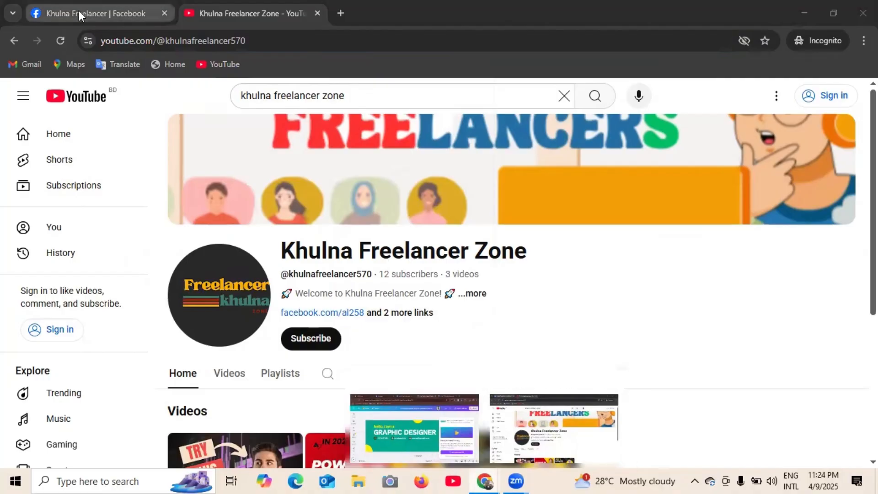
left_click(79, 10)
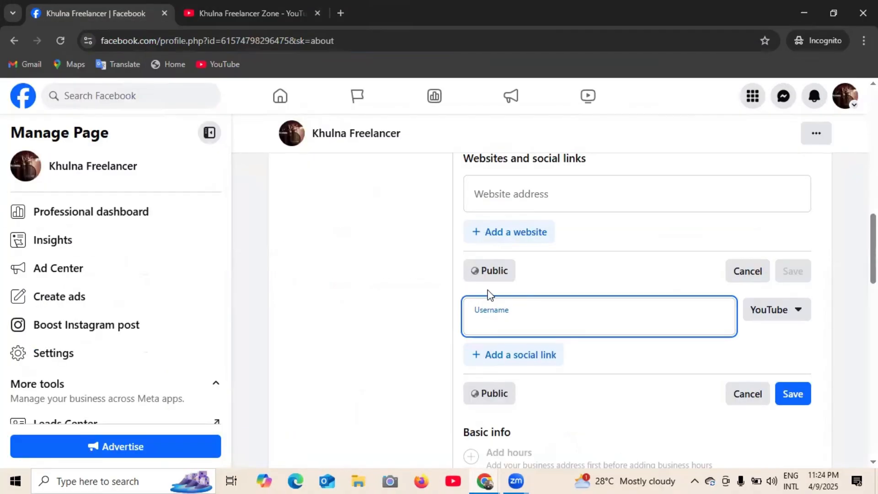
- Paste the Khulna Freelancer Zone channel URL as the YouTube link and save it
key("ctrl+v")
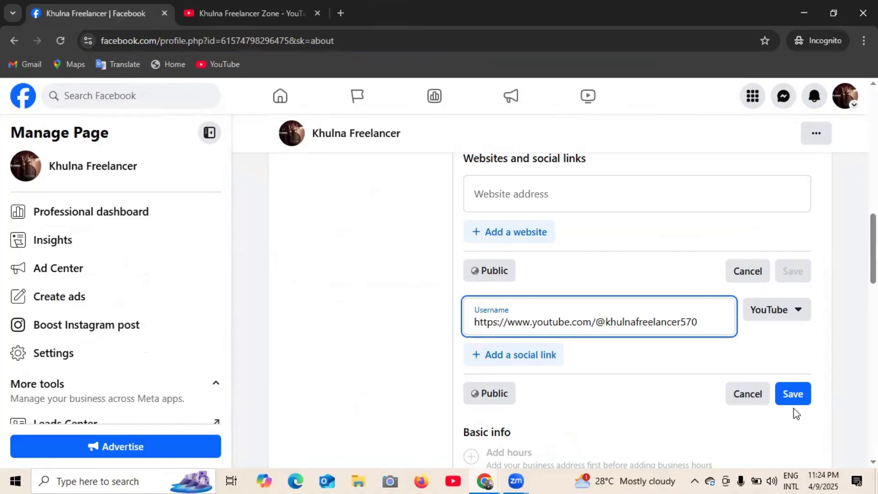
left_click(793, 395)
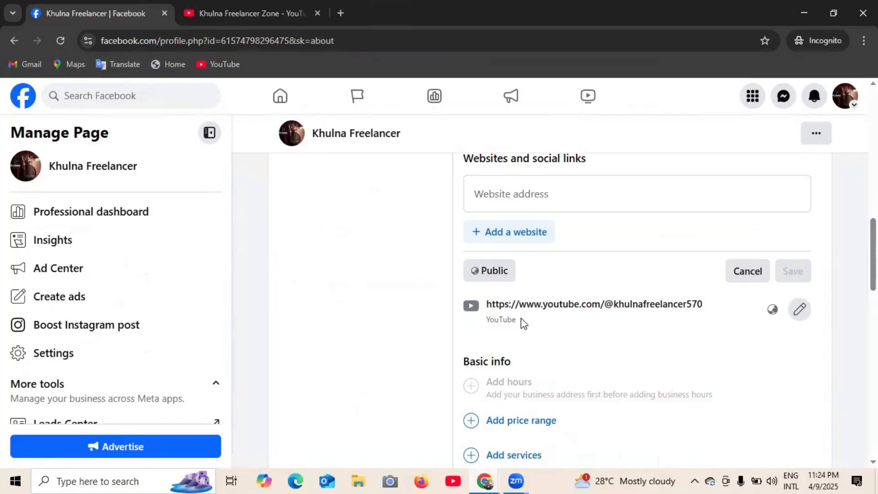
scroll(561, 326, "down", 2)
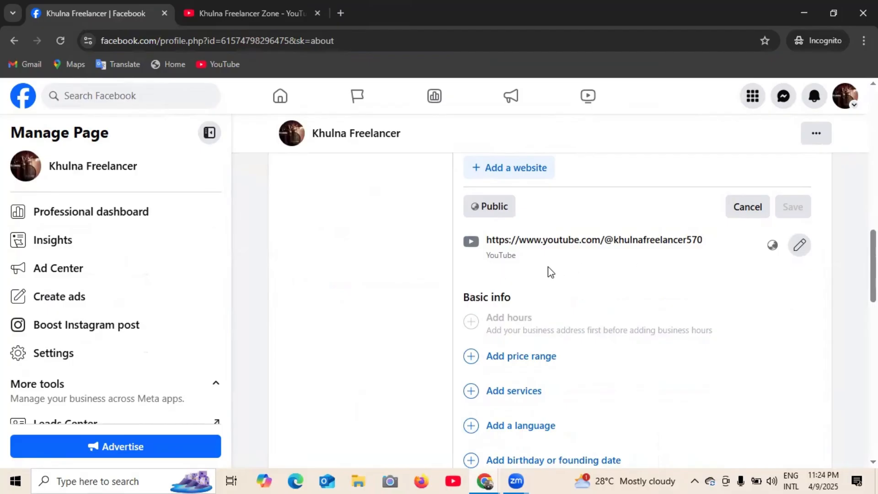
scroll(535, 281, "down", 2)
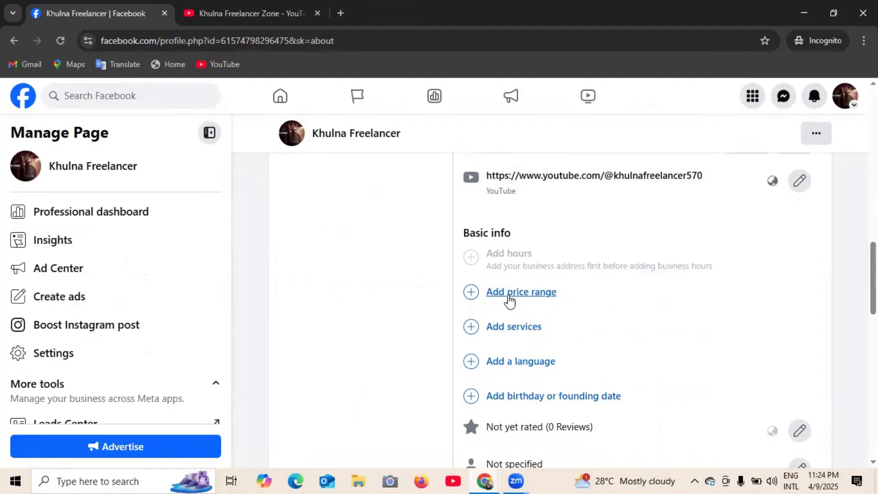
left_click(508, 295)
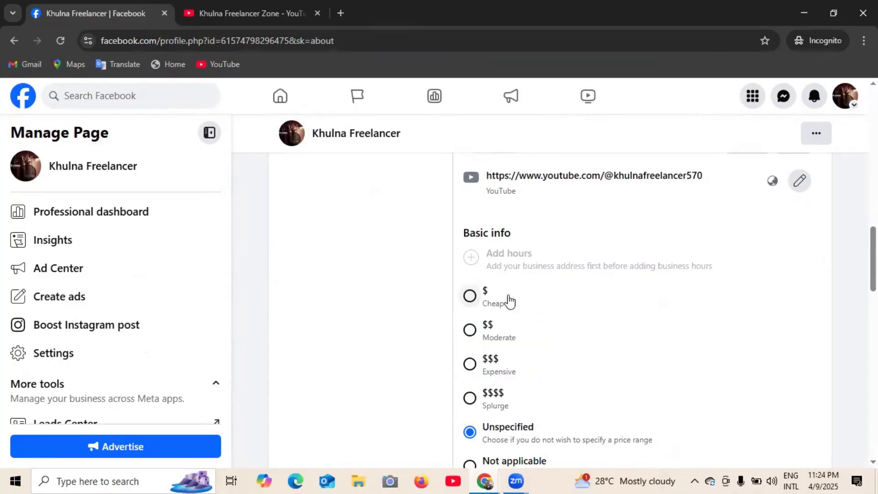
- Select $$ Moderate as the page's price range, replacing $ Cheap
scroll(520, 372, "down", 1)
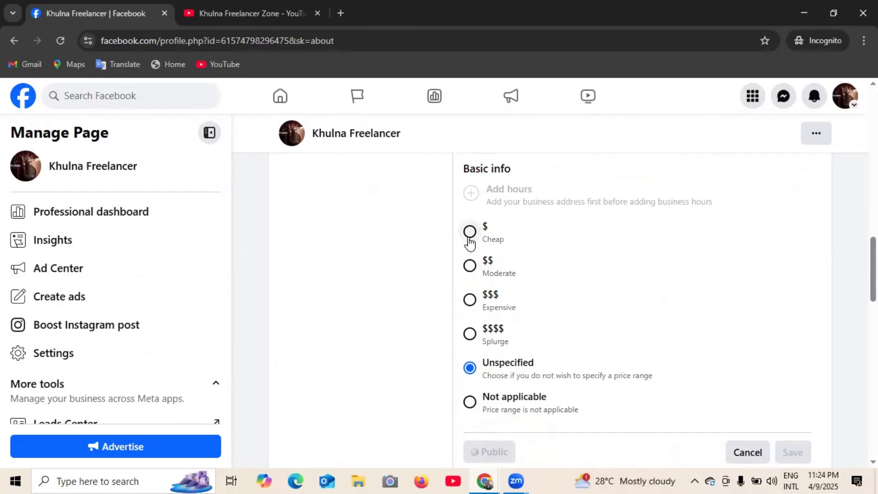
left_click(470, 234)
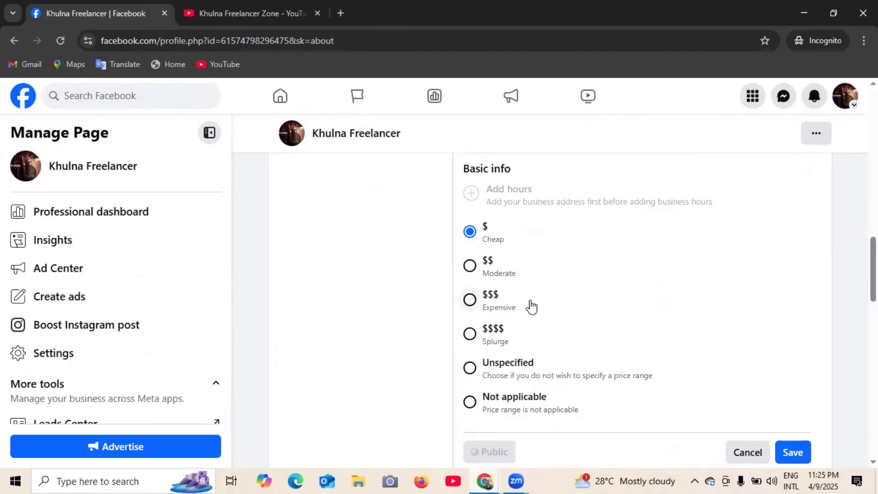
left_click(470, 270)
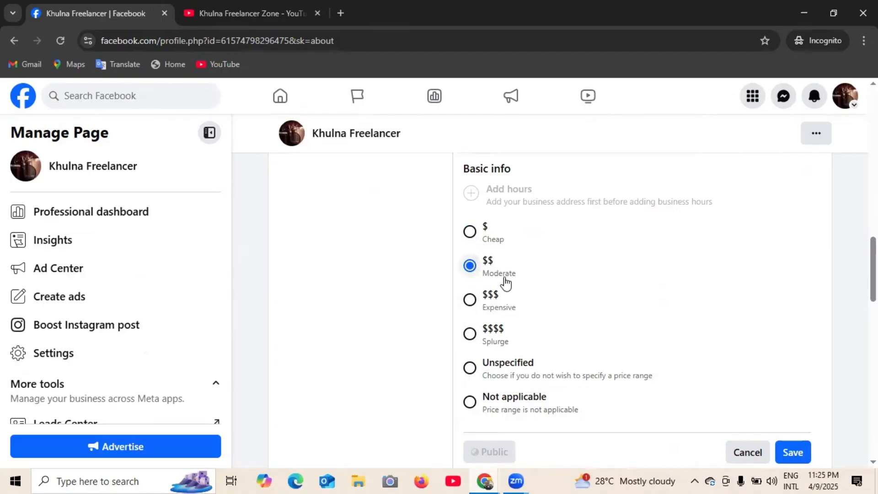
scroll(512, 282, "down", 1)
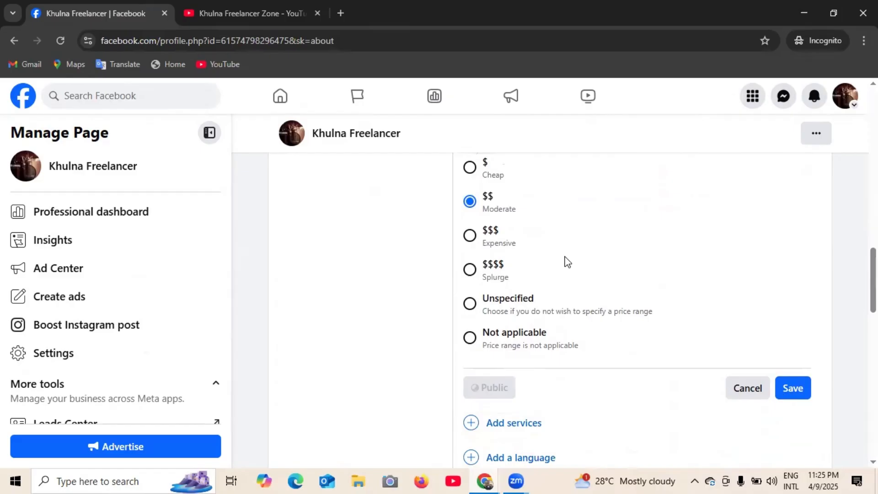
scroll(590, 261, "down", 1)
scroll(656, 260, "down", 1)
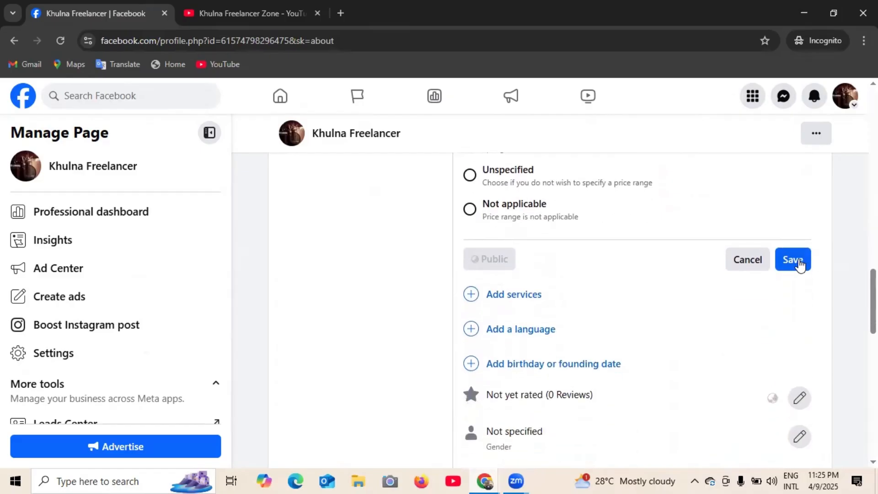
left_click(517, 300)
- Mark Online booking as an offered service and save it along with the $$ price range
scroll(516, 300, "down", 1)
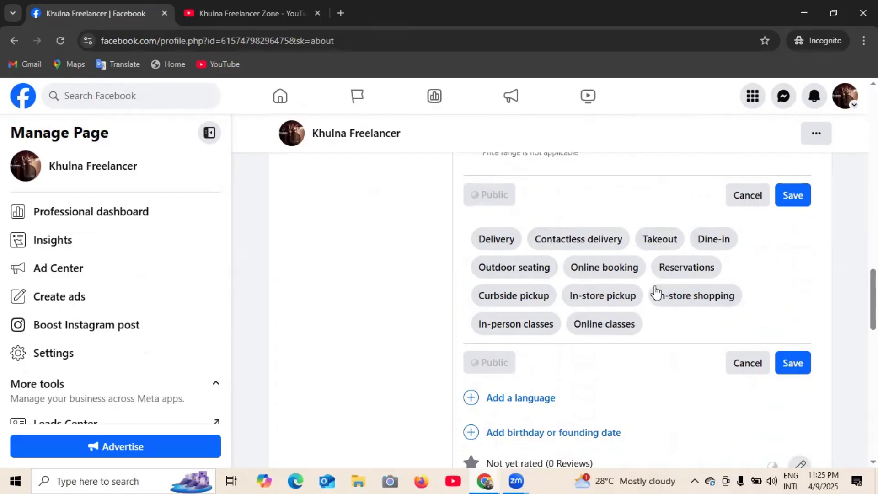
left_click(603, 274)
scroll(649, 294, "down", 1)
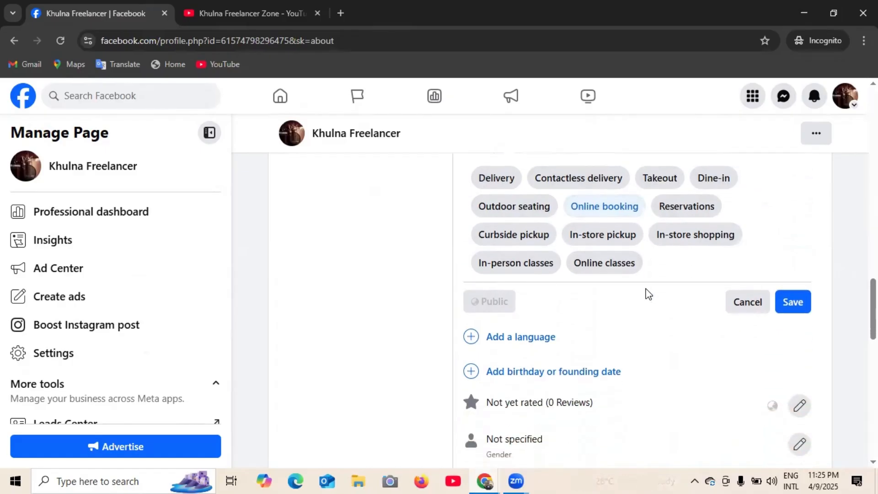
left_click(795, 297)
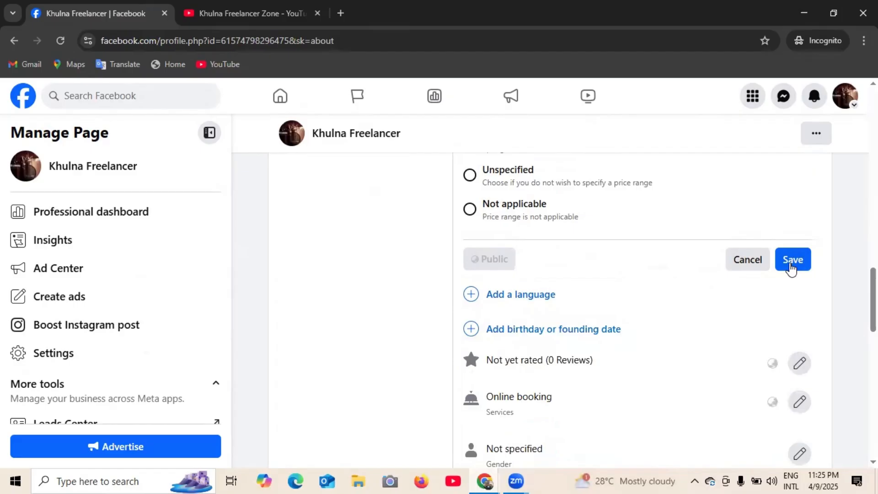
left_click(792, 267)
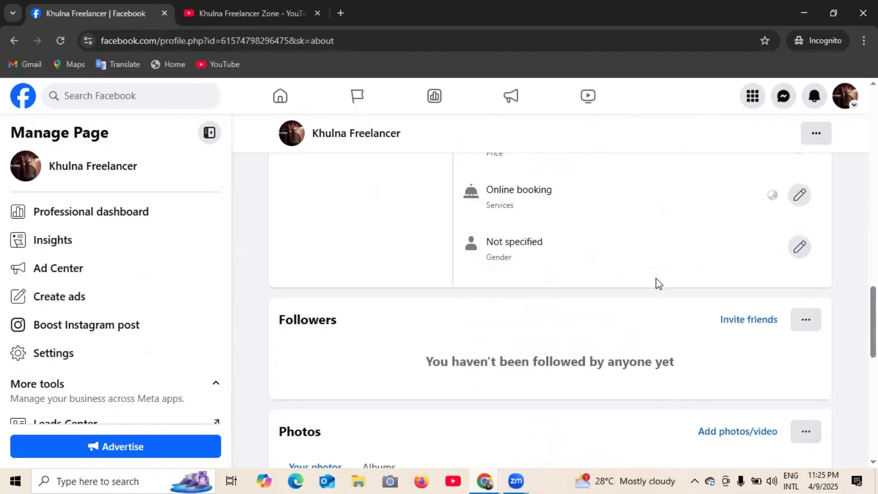
scroll(658, 284, "up", 4)
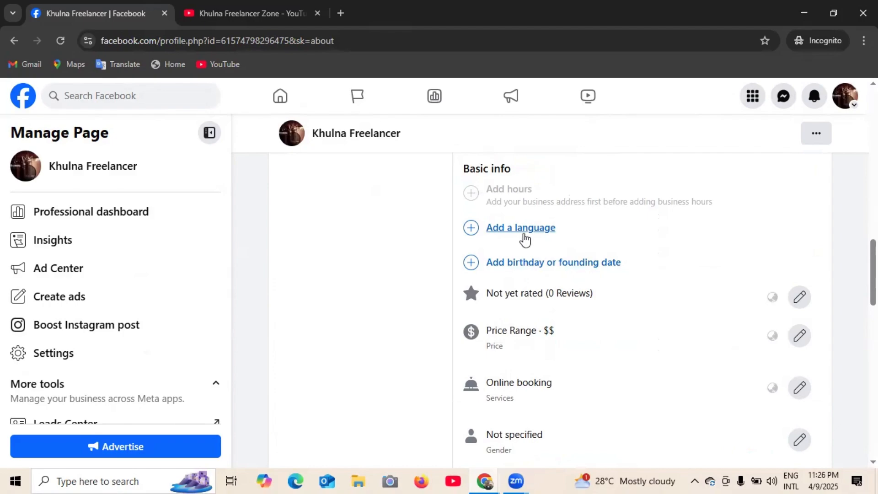
left_click(522, 231)
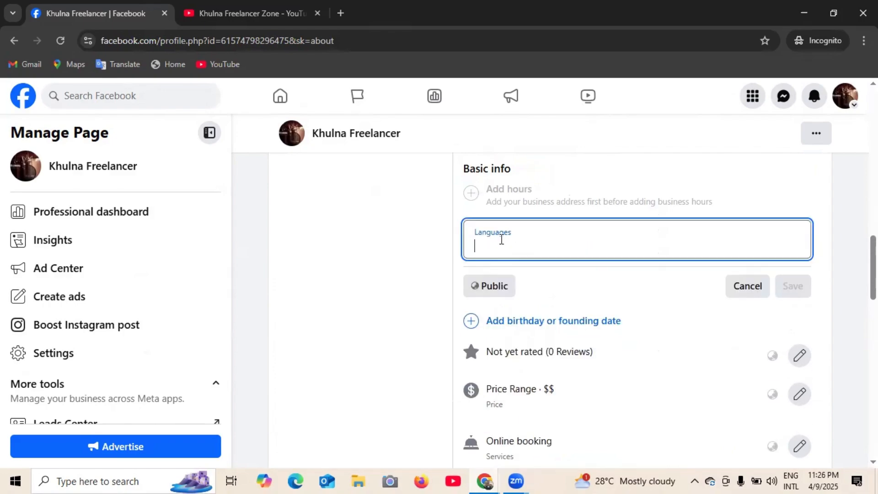
- Search for 'bangla', choose Bangla as the page's language, and save
type("ba")
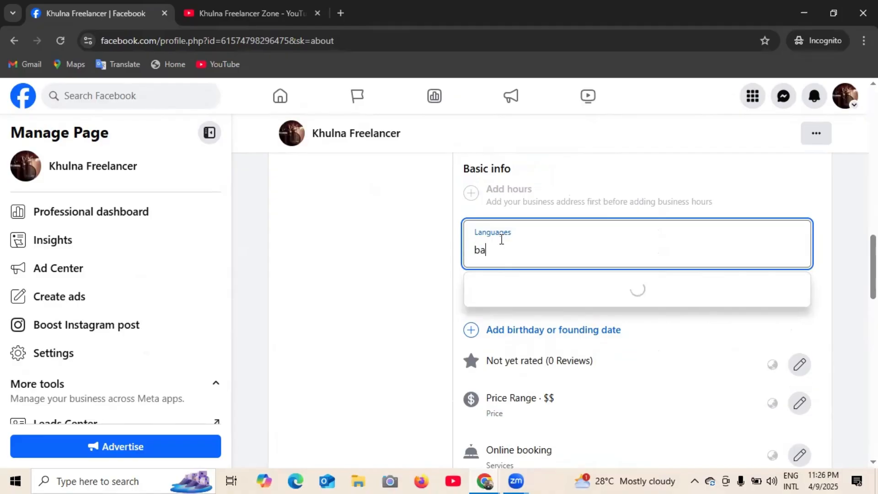
type("ngla")
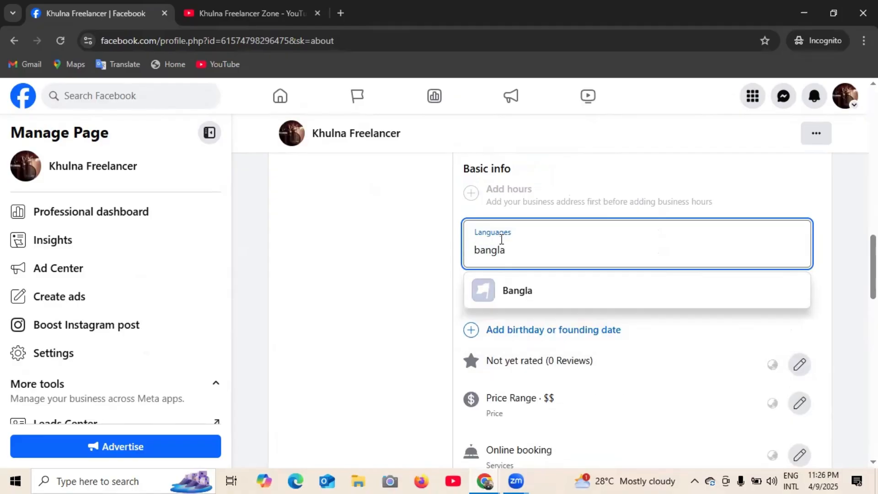
left_click(530, 296)
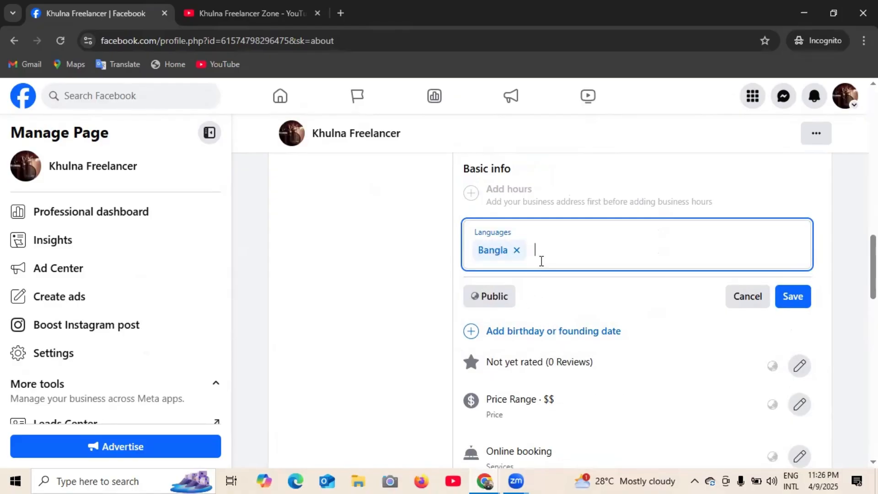
left_click(788, 300)
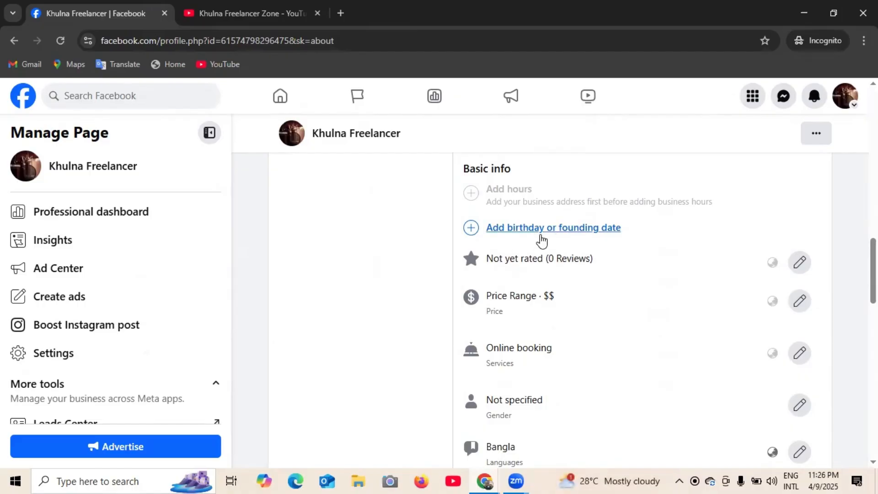
scroll(563, 247, "down", 1)
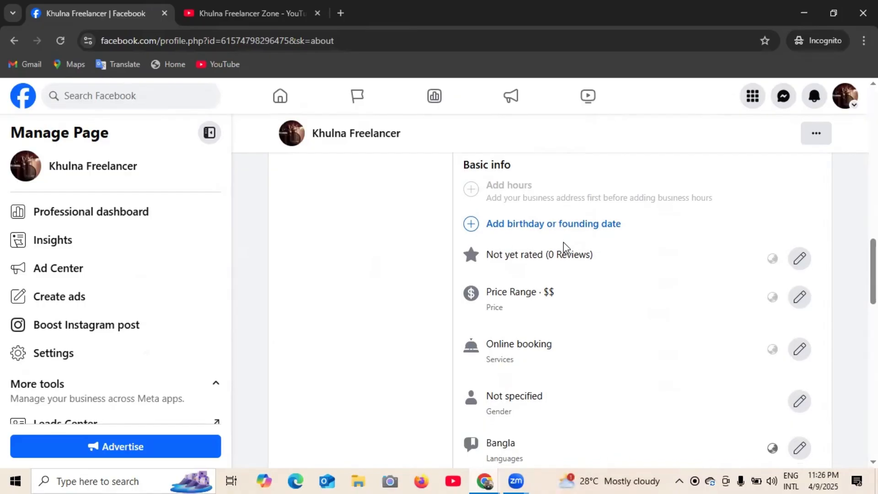
scroll(587, 249, "down", 6)
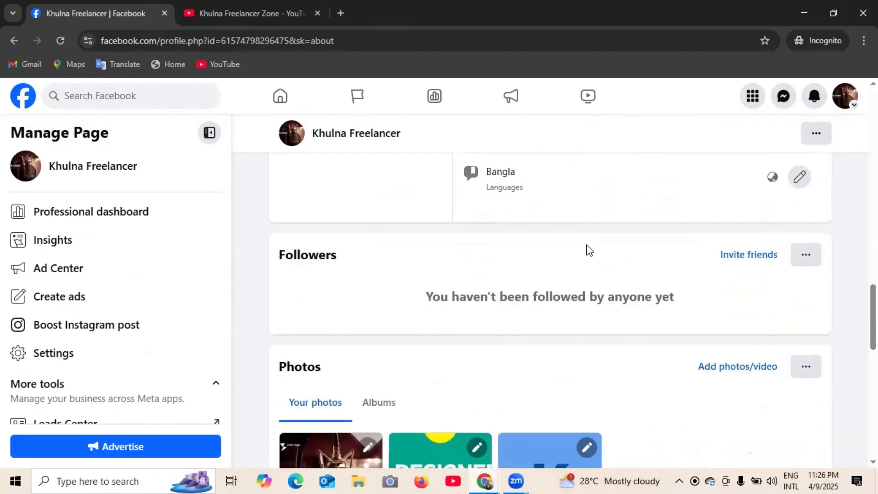
scroll(586, 249, "down", 7)
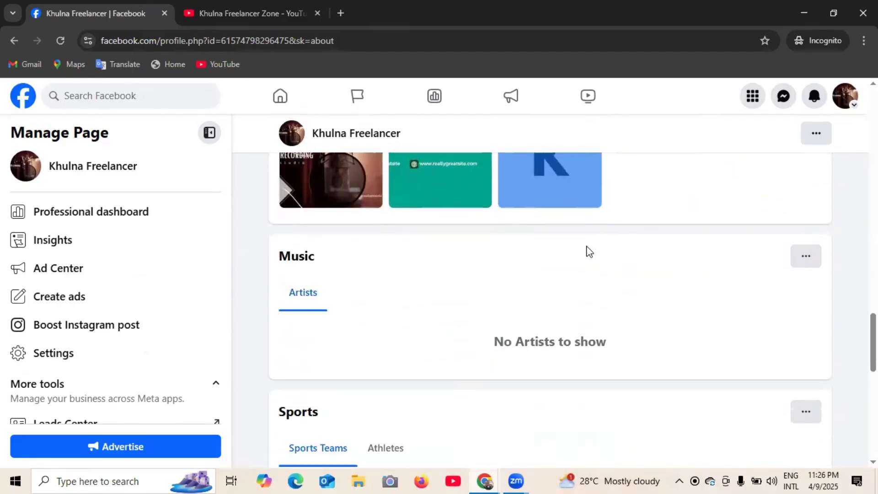
scroll(589, 251, "down", 3)
scroll(592, 251, "up", 20)
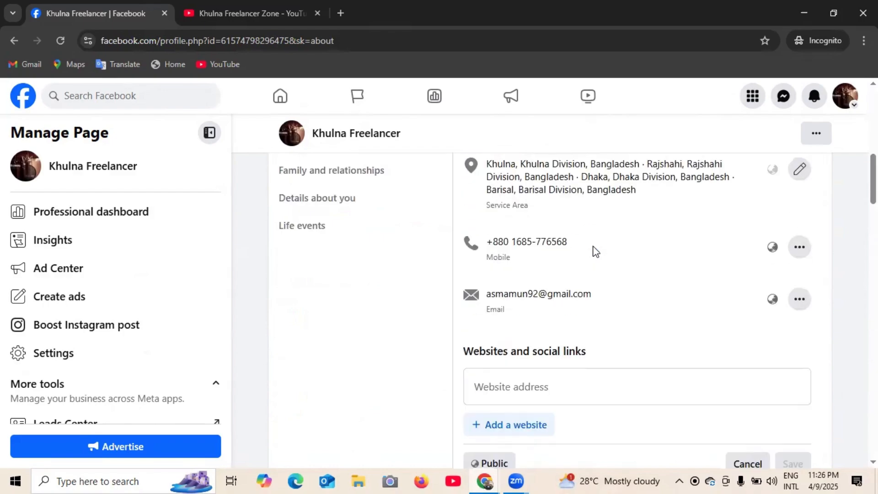
scroll(595, 251, "up", 4)
scroll(607, 249, "down", 15)
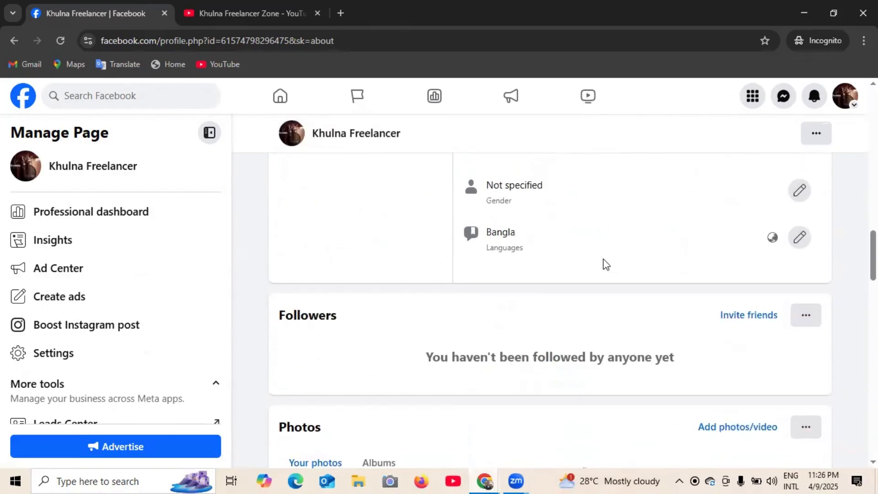
scroll(603, 258, "down", 10)
scroll(581, 263, "up", 3)
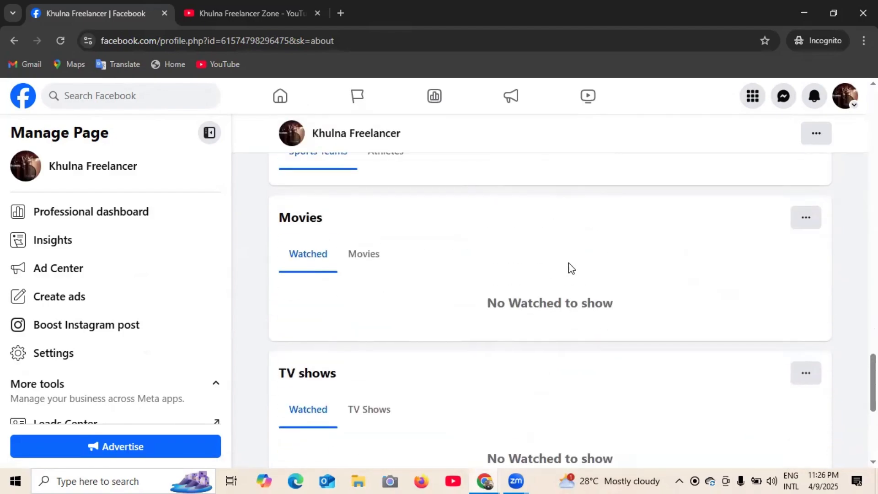
scroll(337, 280, "up", 3)
scroll(404, 269, "up", 3)
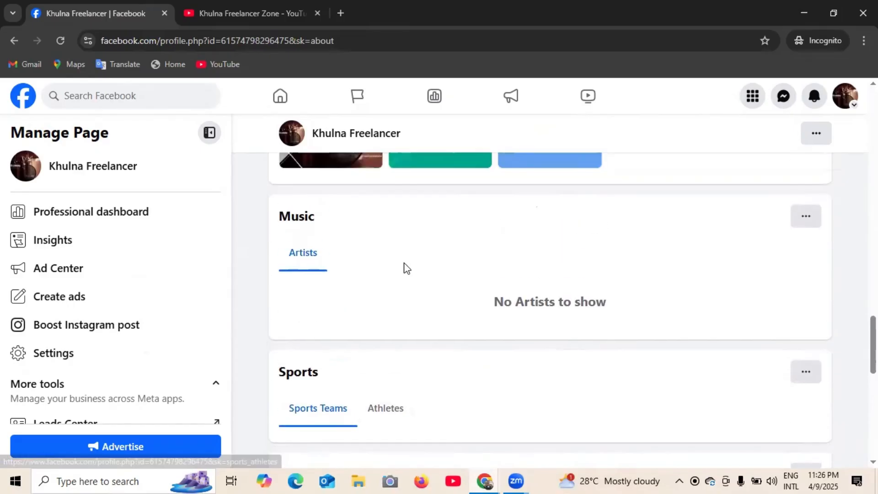
scroll(404, 267, "up", 4)
scroll(404, 265, "down", 12)
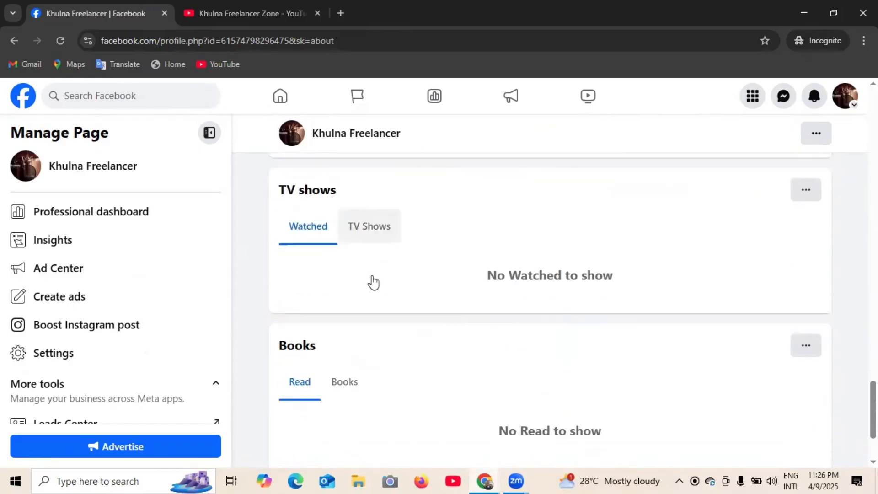
scroll(374, 280, "down", 3)
scroll(503, 293, "up", 8)
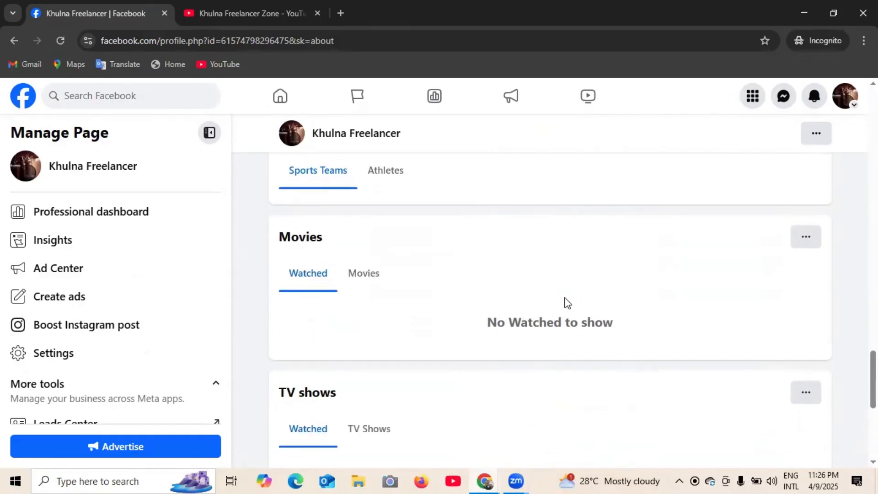
scroll(497, 290, "up", 15)
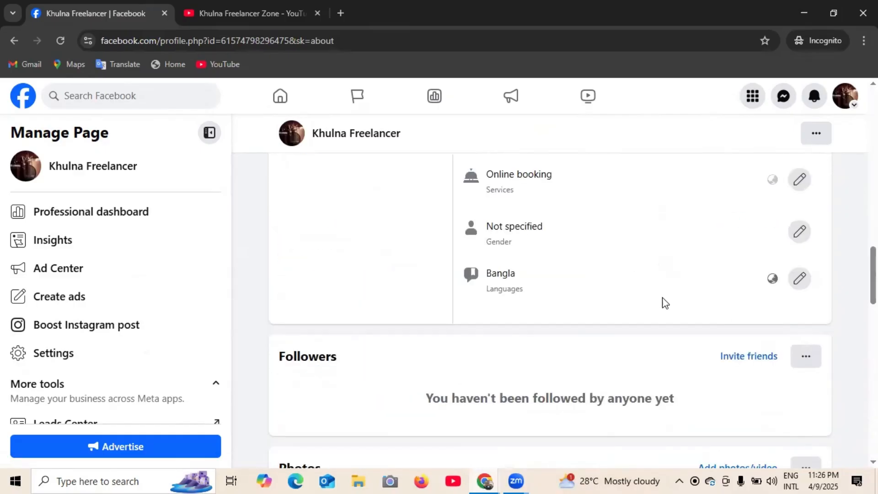
scroll(617, 379, "up", 10)
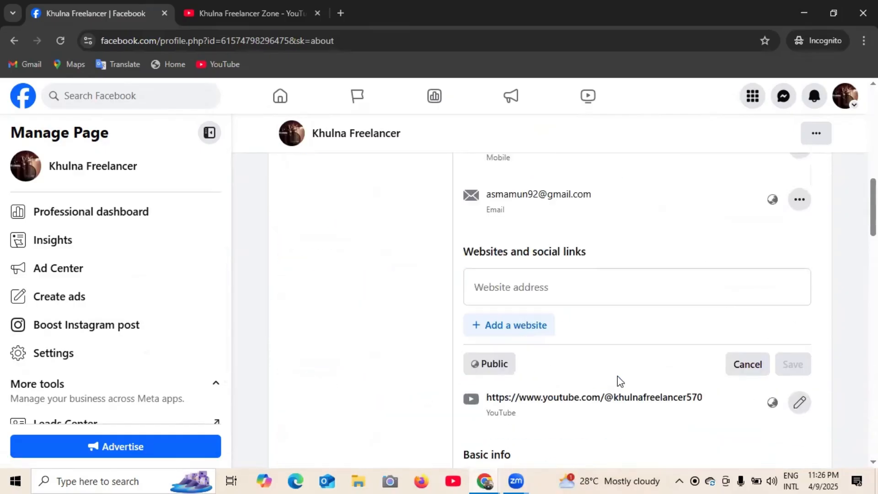
scroll(437, 355, "down", 3)
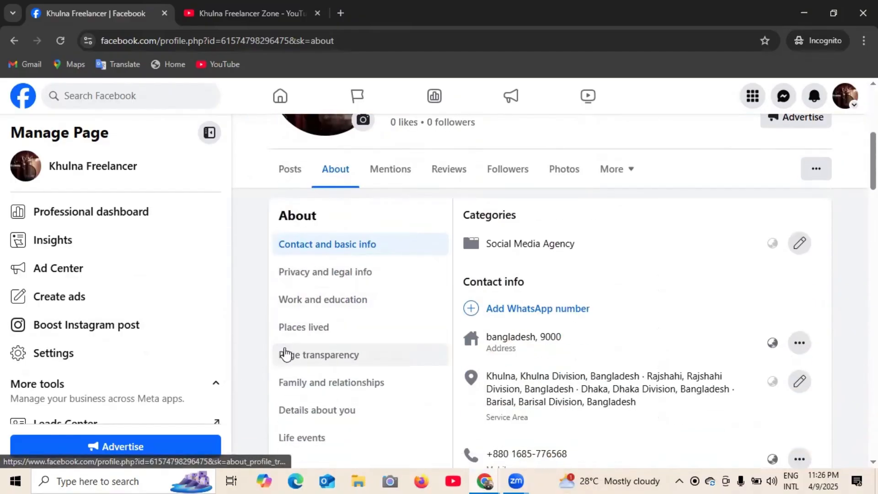
- Go to Privacy and legal info and open an empty Impressum entry
left_click(306, 280)
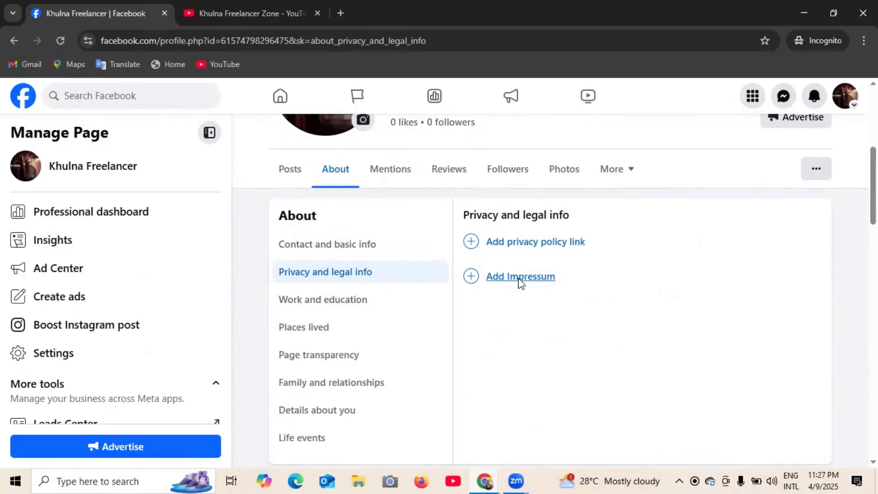
left_click(520, 279)
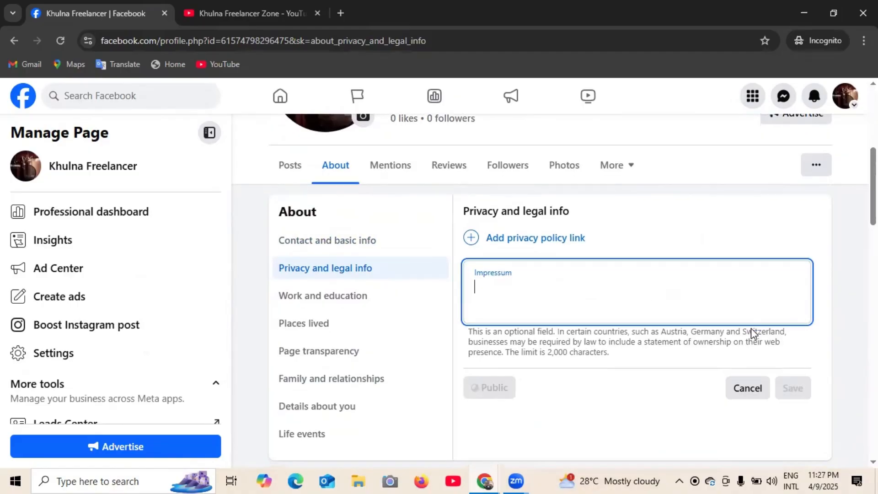
scroll(751, 328, "down", 1)
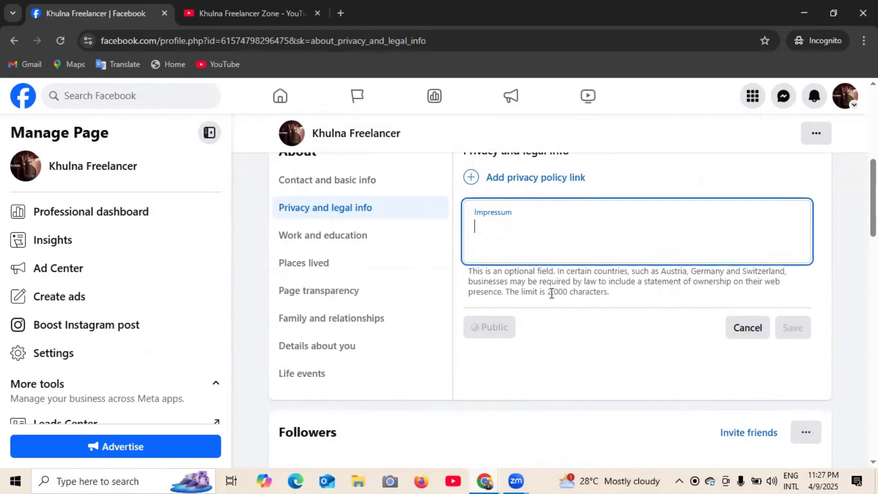
left_click_drag(548, 293, 566, 293)
left_click(532, 226)
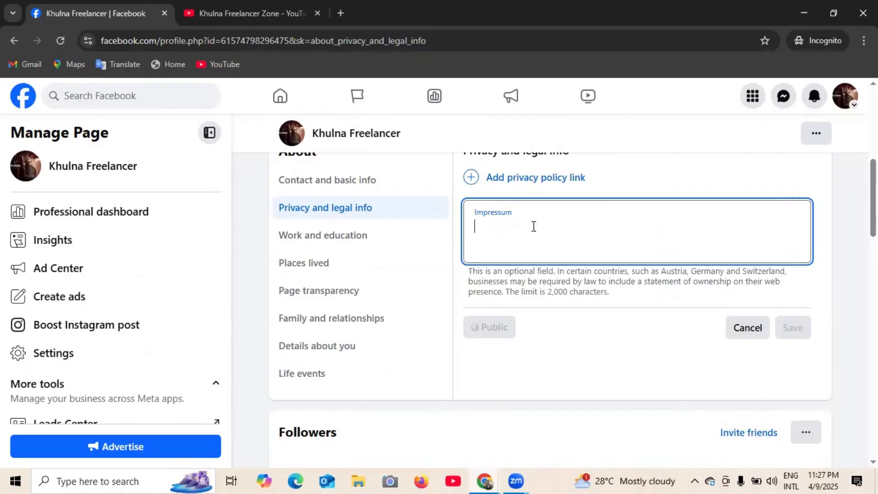
double_click(550, 290)
left_click(553, 241)
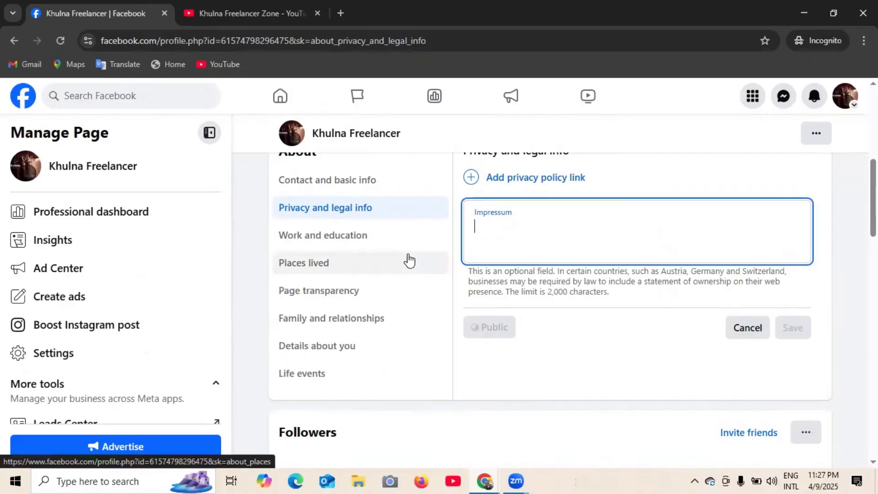
scroll(511, 253, "up", 1)
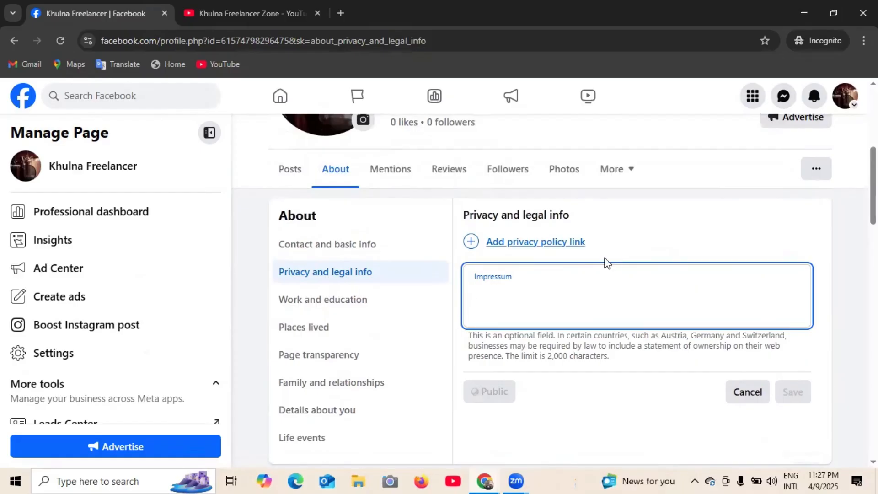
scroll(346, 314, "down", 3)
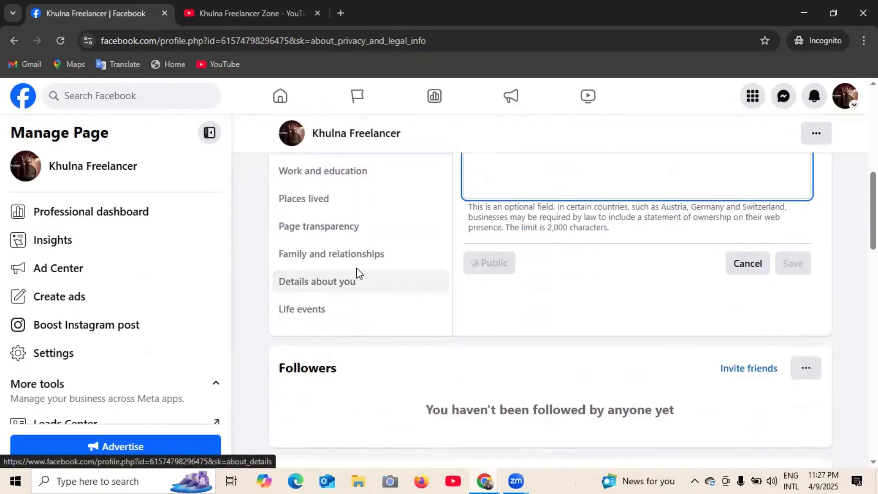
- Look through Work and education and Places lived, then view Family and relationships
left_click(331, 182)
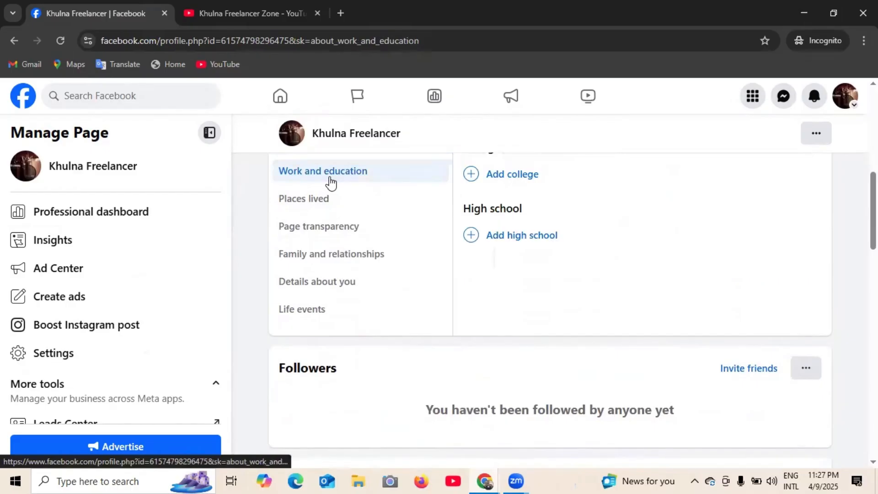
scroll(531, 259, "up", 3)
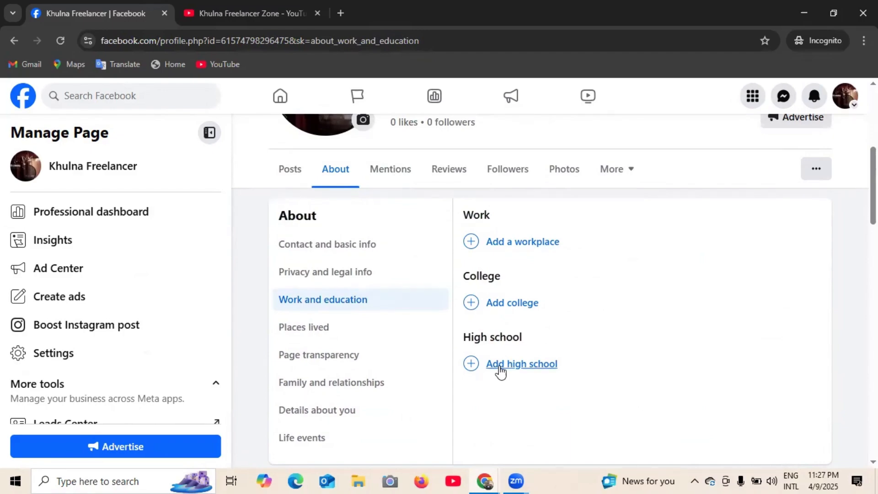
scroll(526, 252, "down", 1)
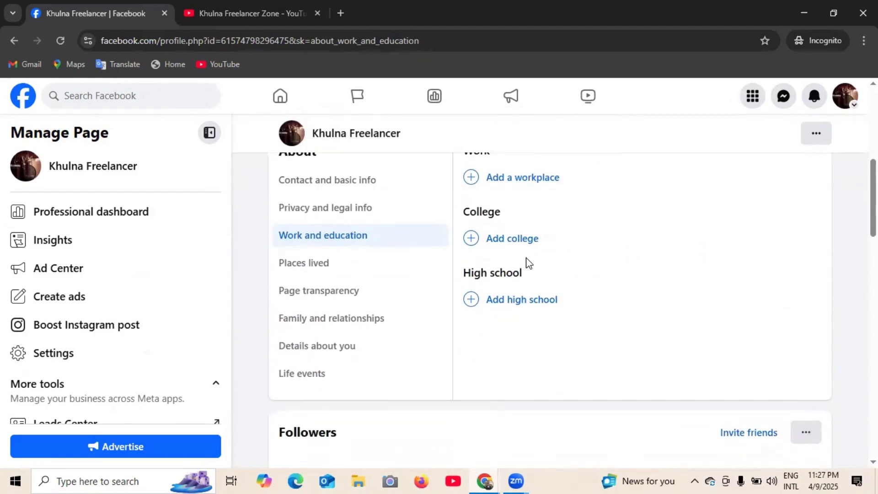
scroll(527, 260, "up", 1)
scroll(522, 260, "down", 1)
left_click(299, 274)
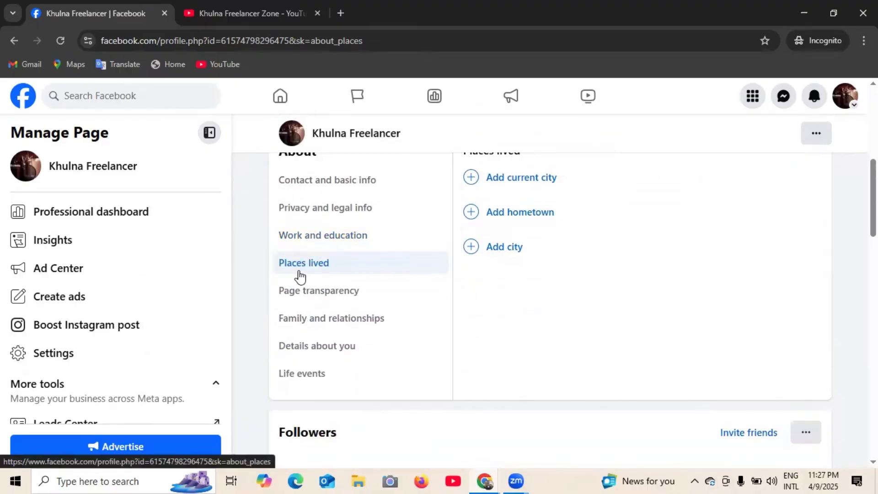
scroll(494, 272, "up", 1)
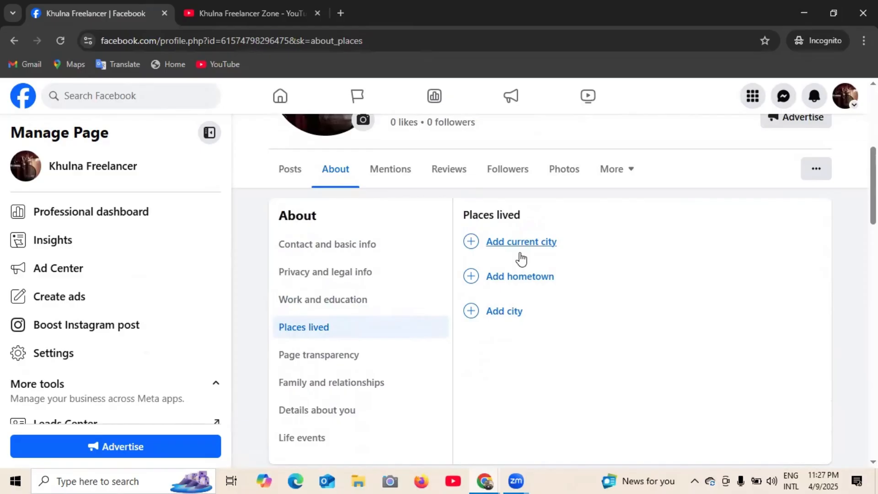
scroll(491, 263, "up", 3)
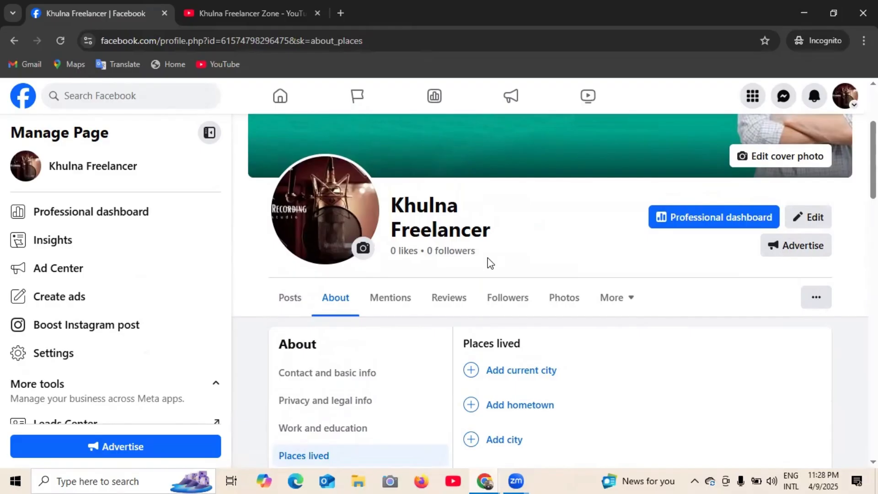
scroll(488, 261, "down", 1)
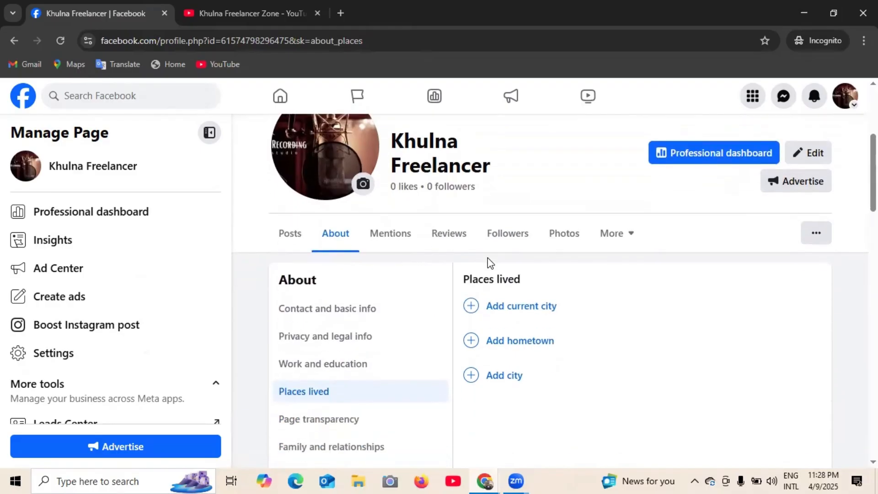
scroll(488, 261, "down", 1)
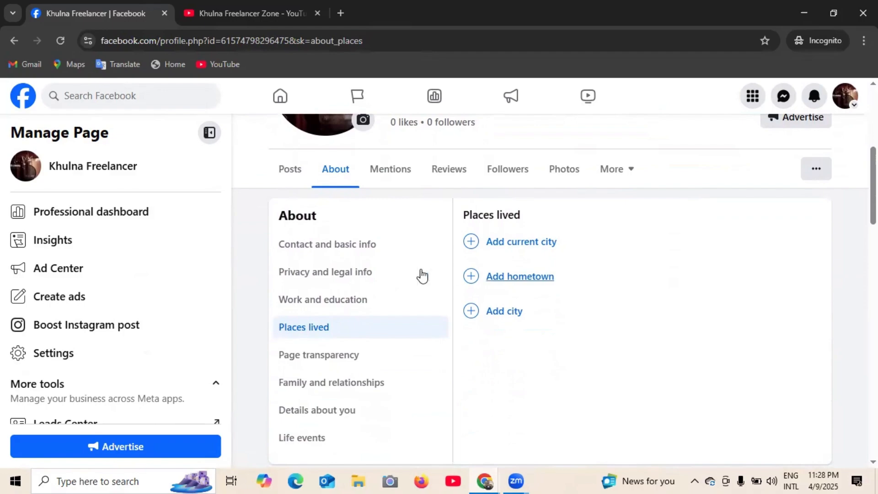
scroll(337, 279, "down", 1)
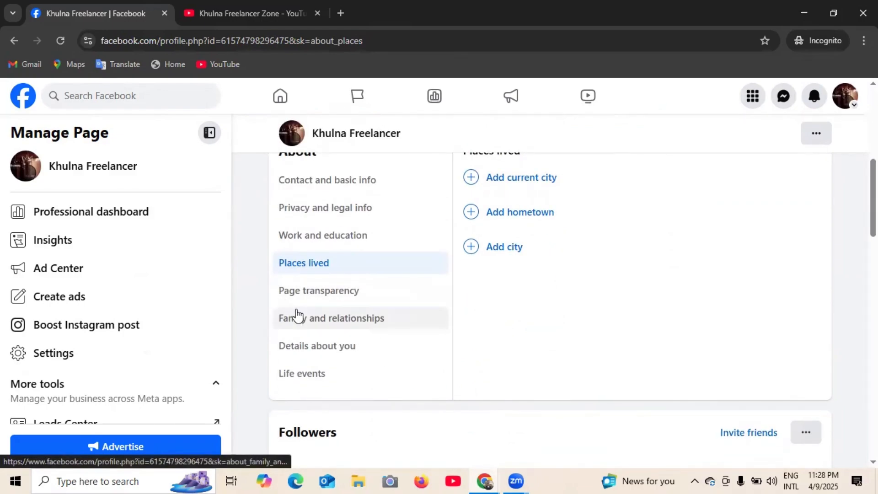
left_click(335, 321)
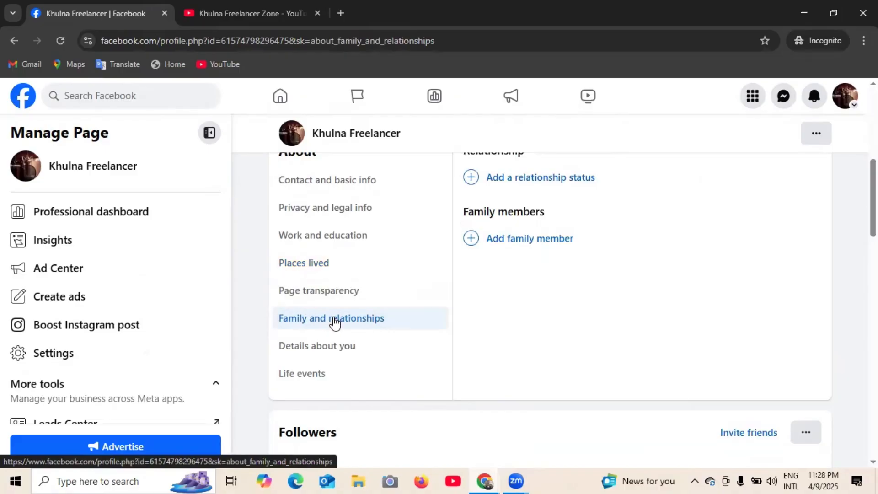
- View the page's Details about you section
scroll(628, 316, "up", 1)
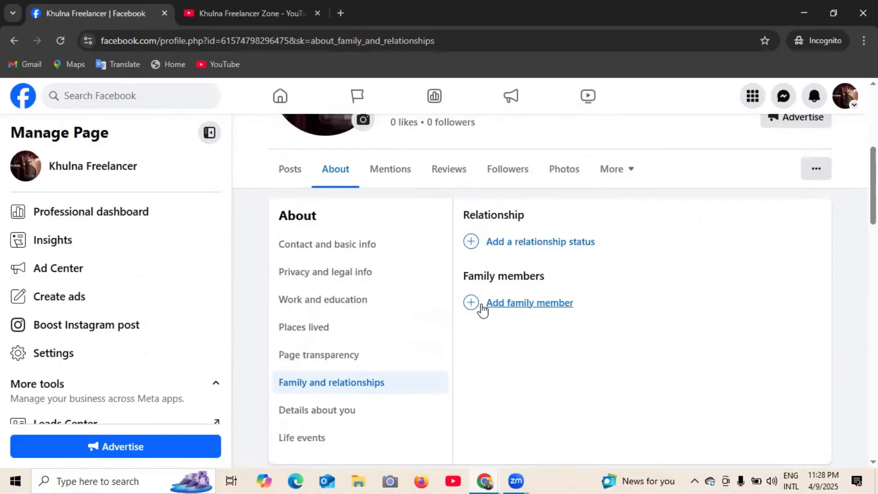
scroll(548, 297, "down", 1)
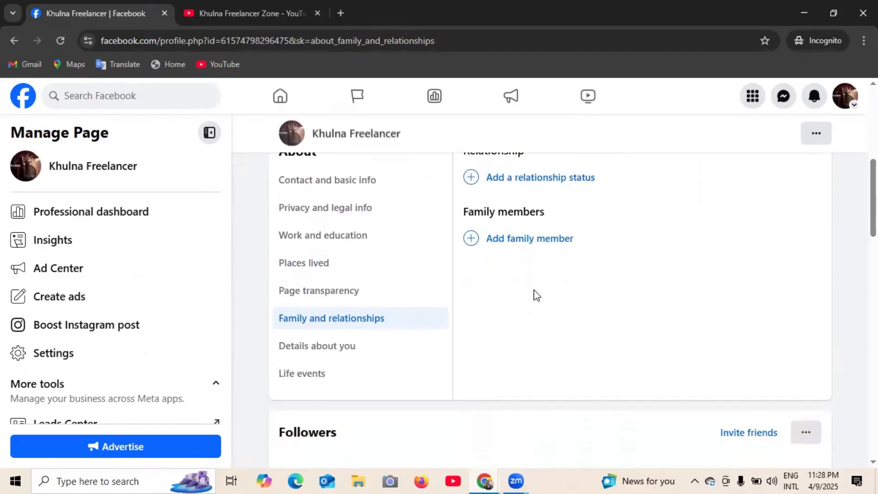
left_click(314, 353)
scroll(631, 335, "up", 1)
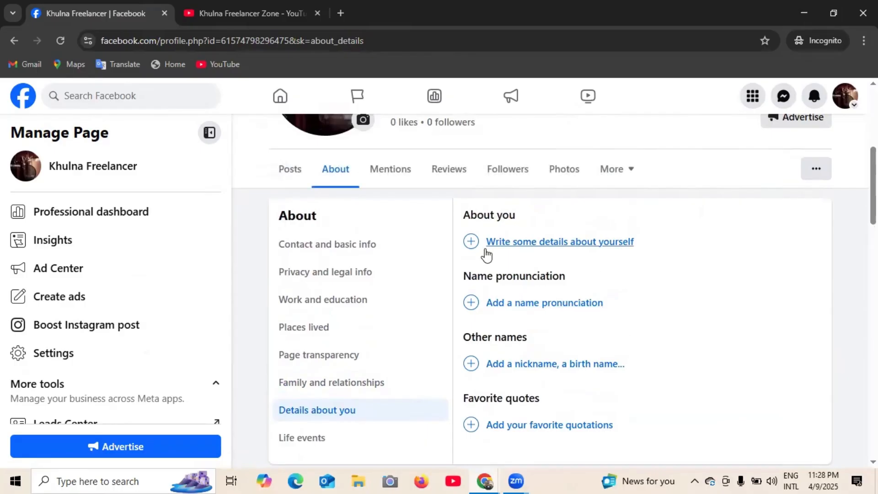
scroll(554, 250, "down", 1)
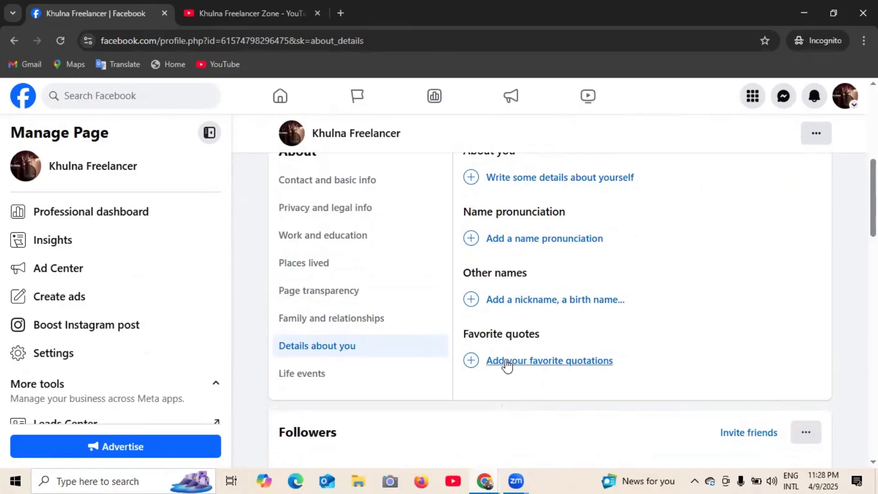
scroll(559, 354, "up", 1)
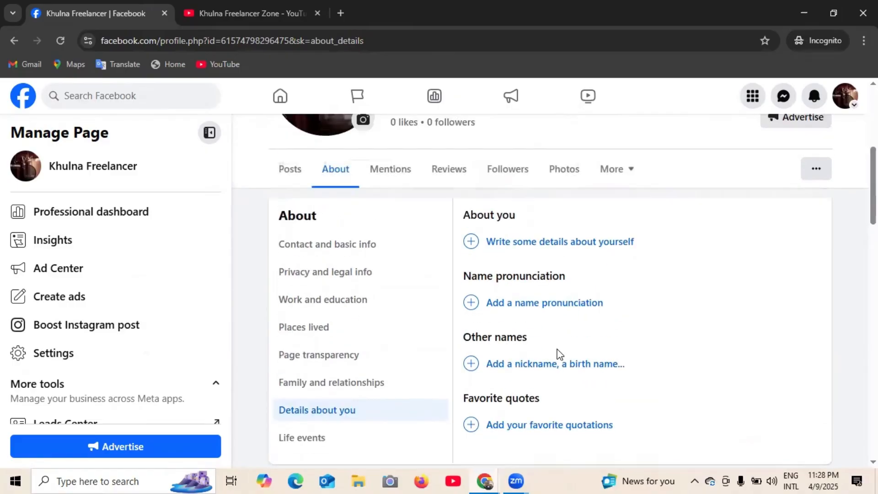
scroll(559, 354, "up", 1)
scroll(546, 333, "down", 2)
scroll(514, 267, "down", 1)
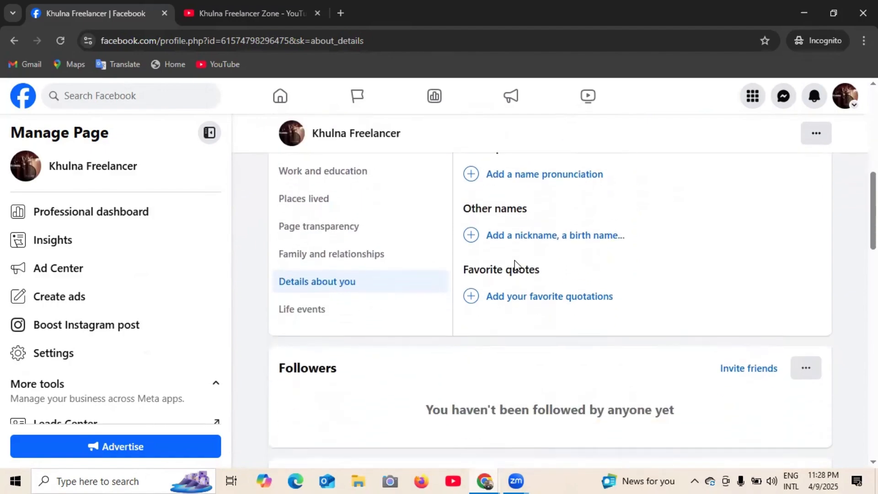
scroll(526, 267, "up", 3)
scroll(579, 273, "down", 1)
scroll(573, 273, "down", 2)
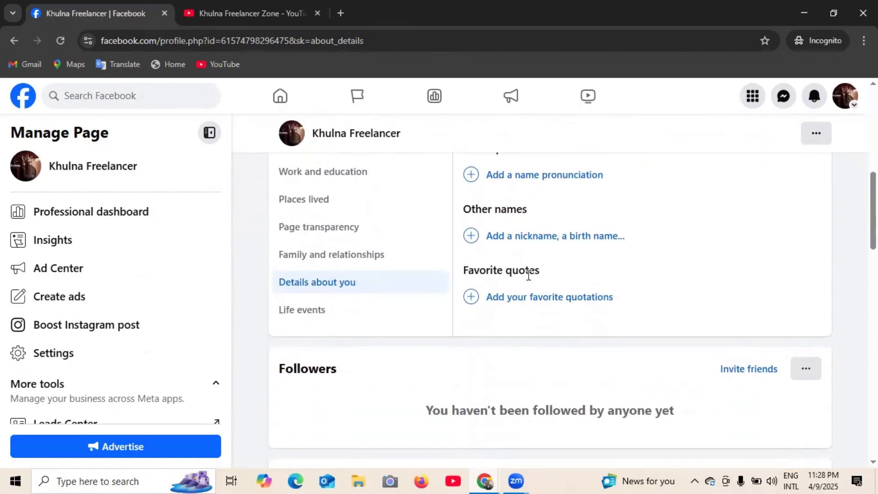
- Open the Life events section and scroll back to the top
left_click(307, 316)
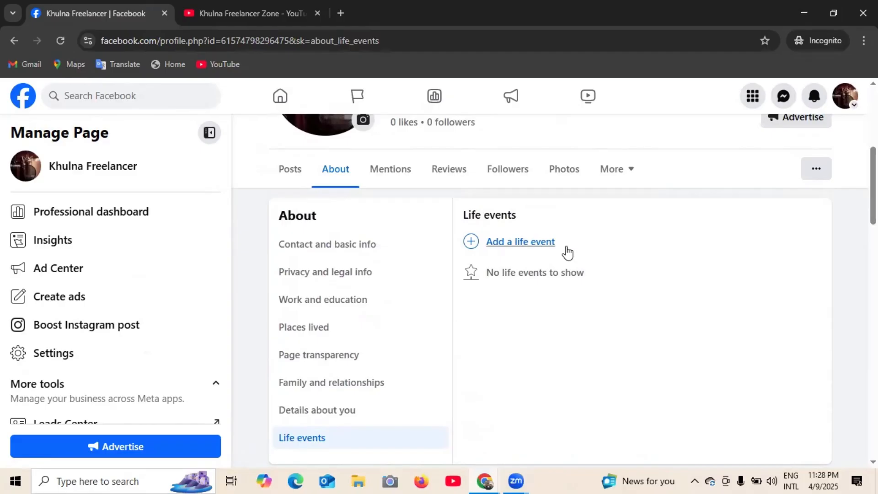
scroll(349, 358, "down", 4)
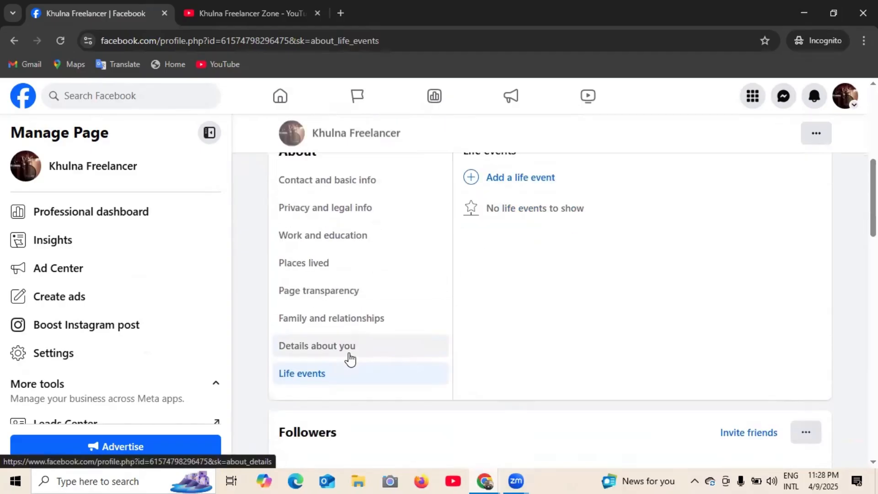
scroll(371, 343, "up", 7)
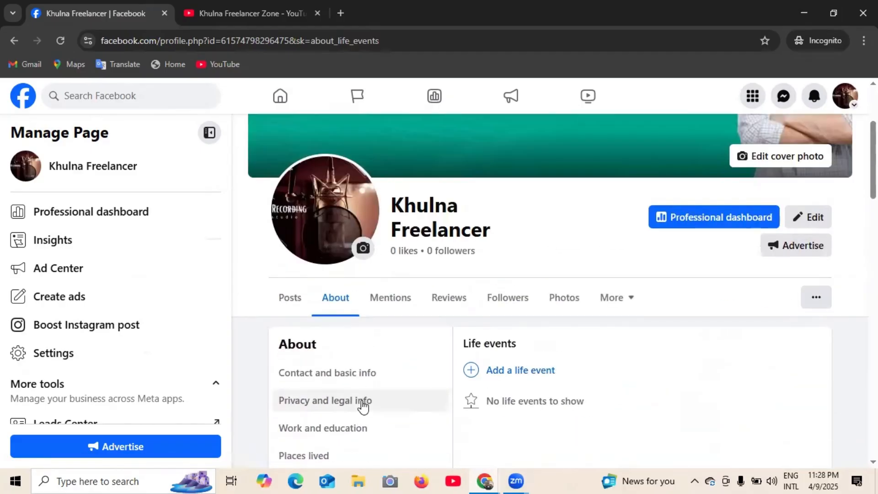
scroll(584, 370, "down", 7)
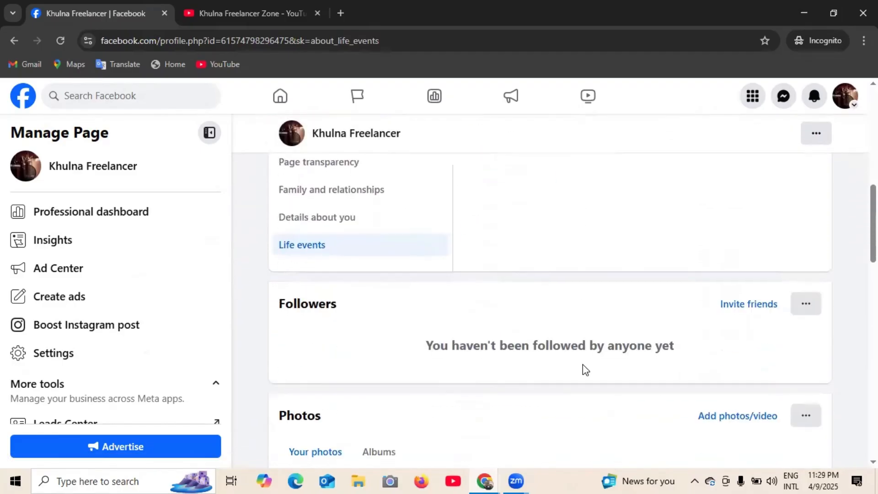
scroll(583, 366, "up", 10)
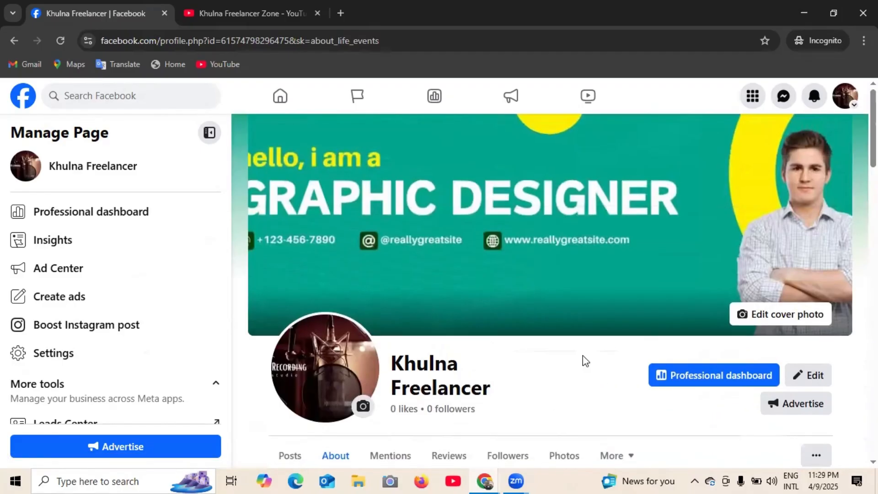
left_click(626, 22)
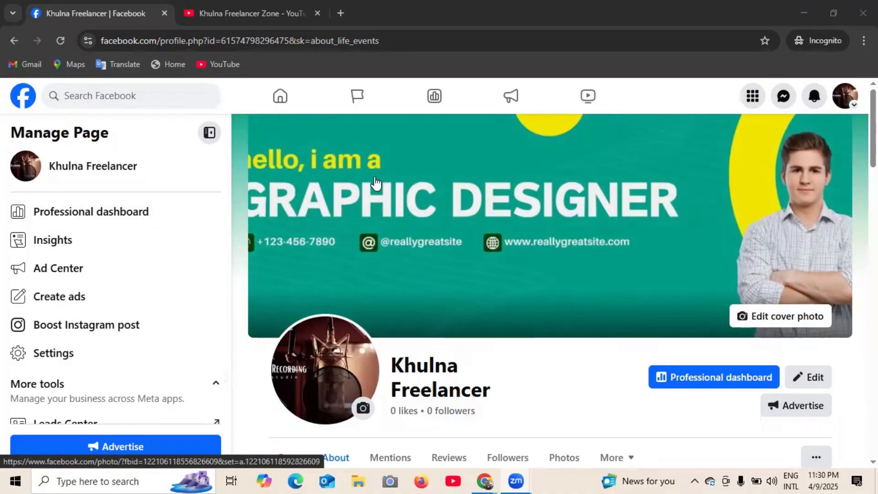
left_click(209, 44)
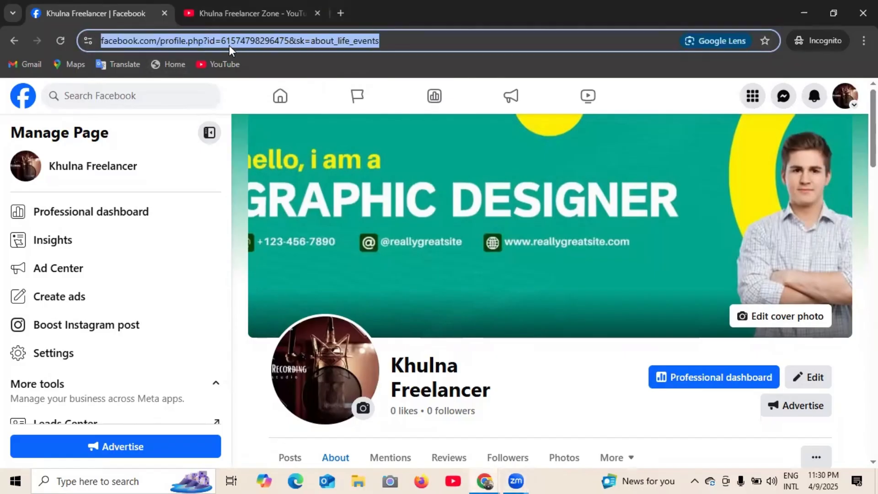
left_click(212, 42)
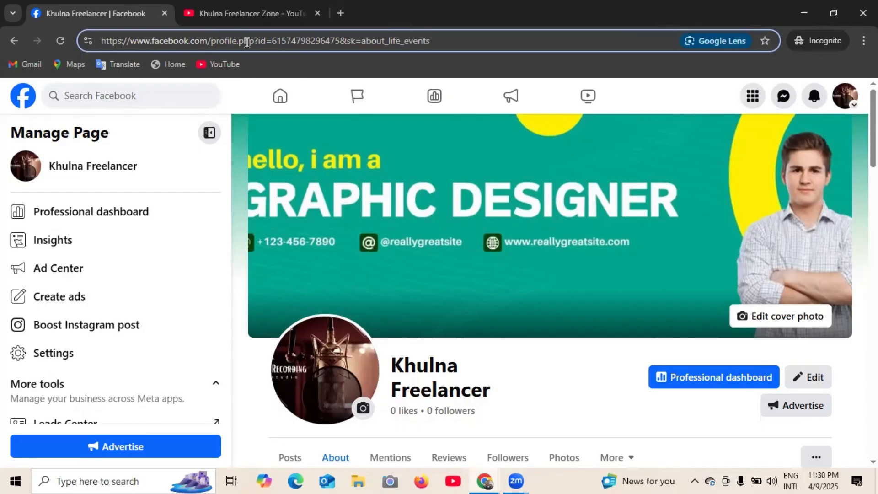
left_click(399, 66)
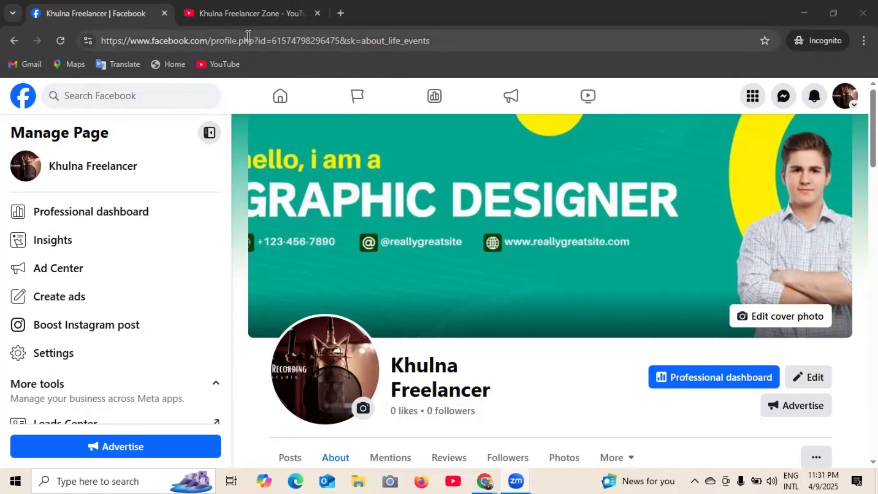
scroll(280, 98, "down", 1)
scroll(500, 270, "up", 1)
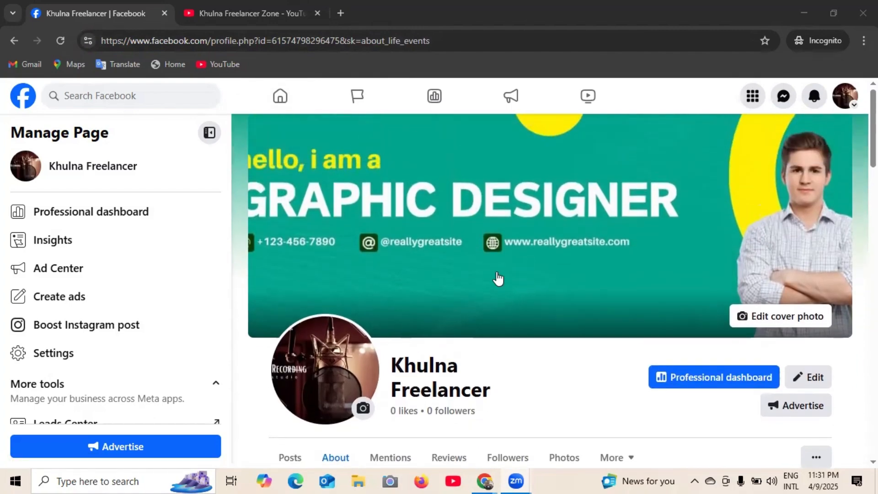